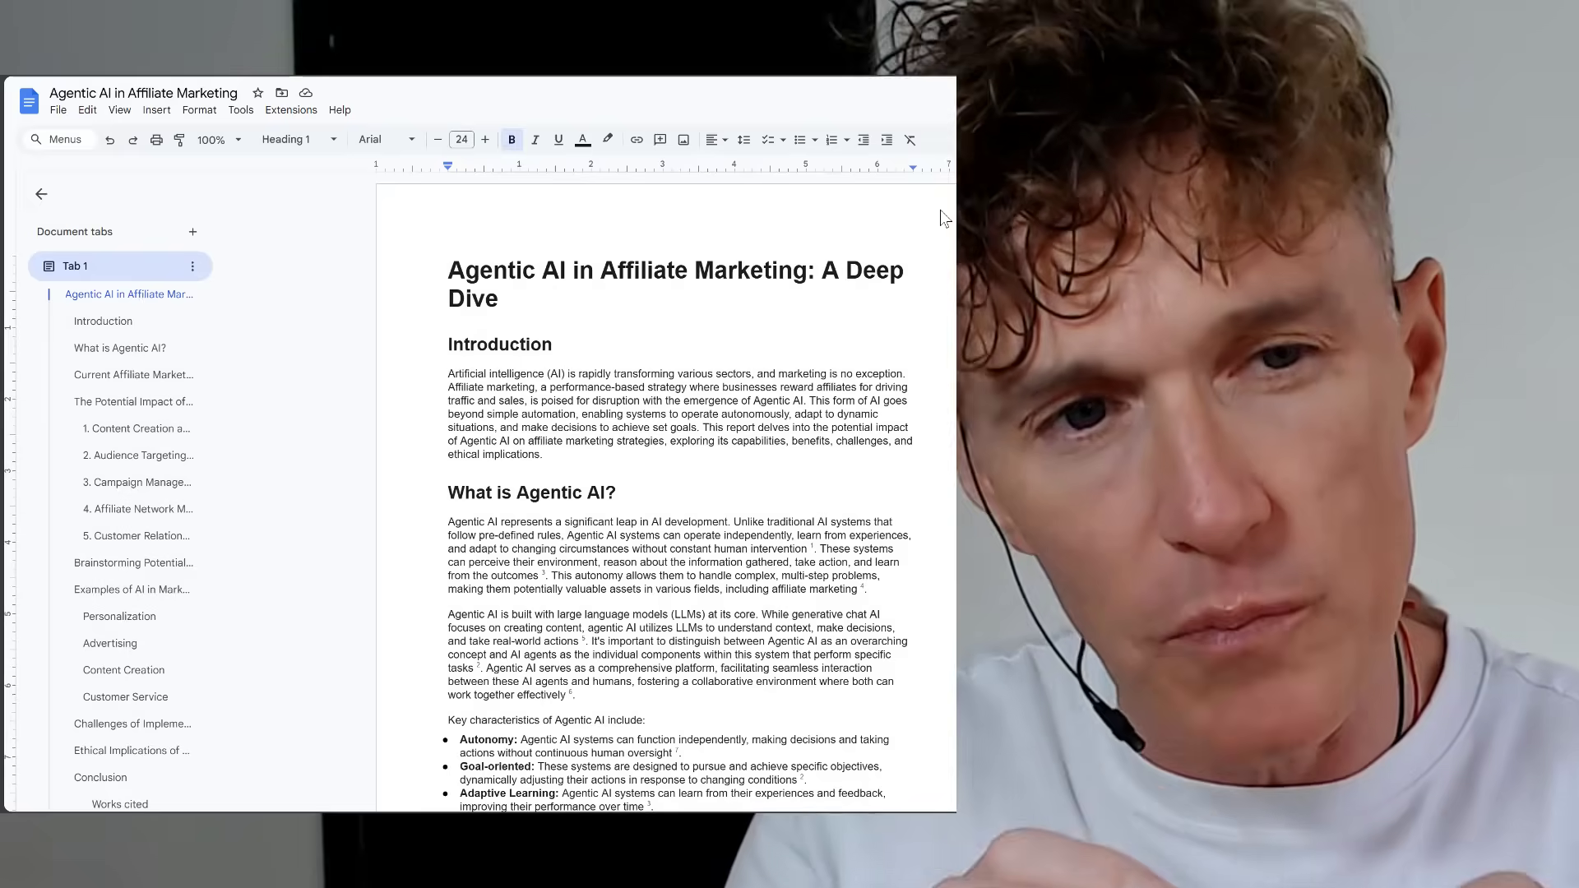
# - Read through the Agentic AI in Affiliate Marketing report from the introduction to the numbered impact sections
pyautogui.scroll(-5, 943, 222)
pyautogui.scroll(-6, 942, 222)
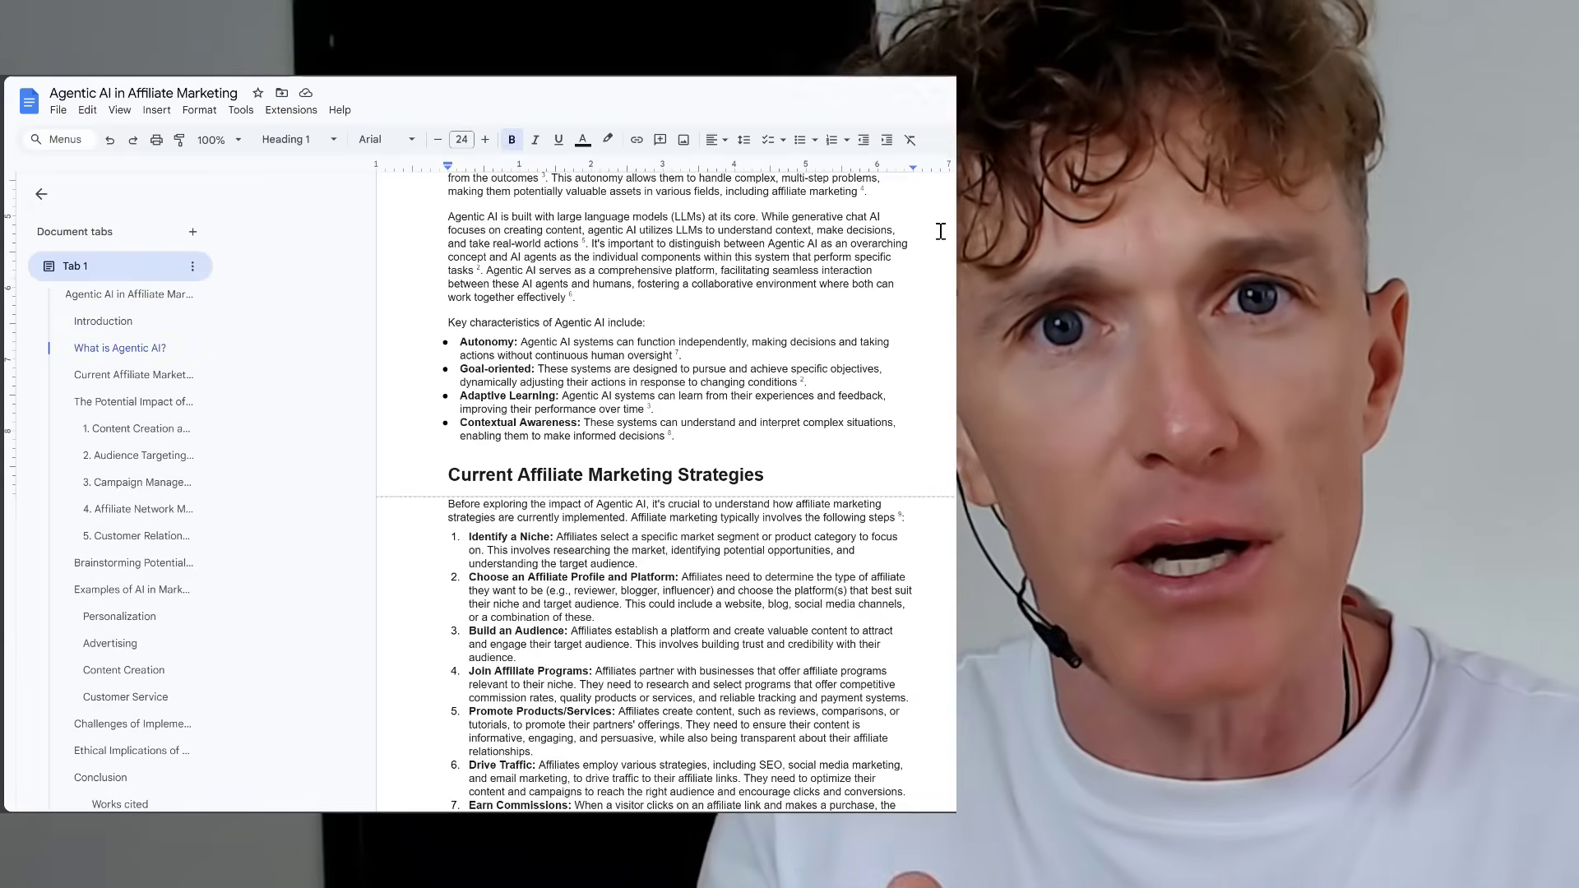
pyautogui.scroll(-6, 941, 239)
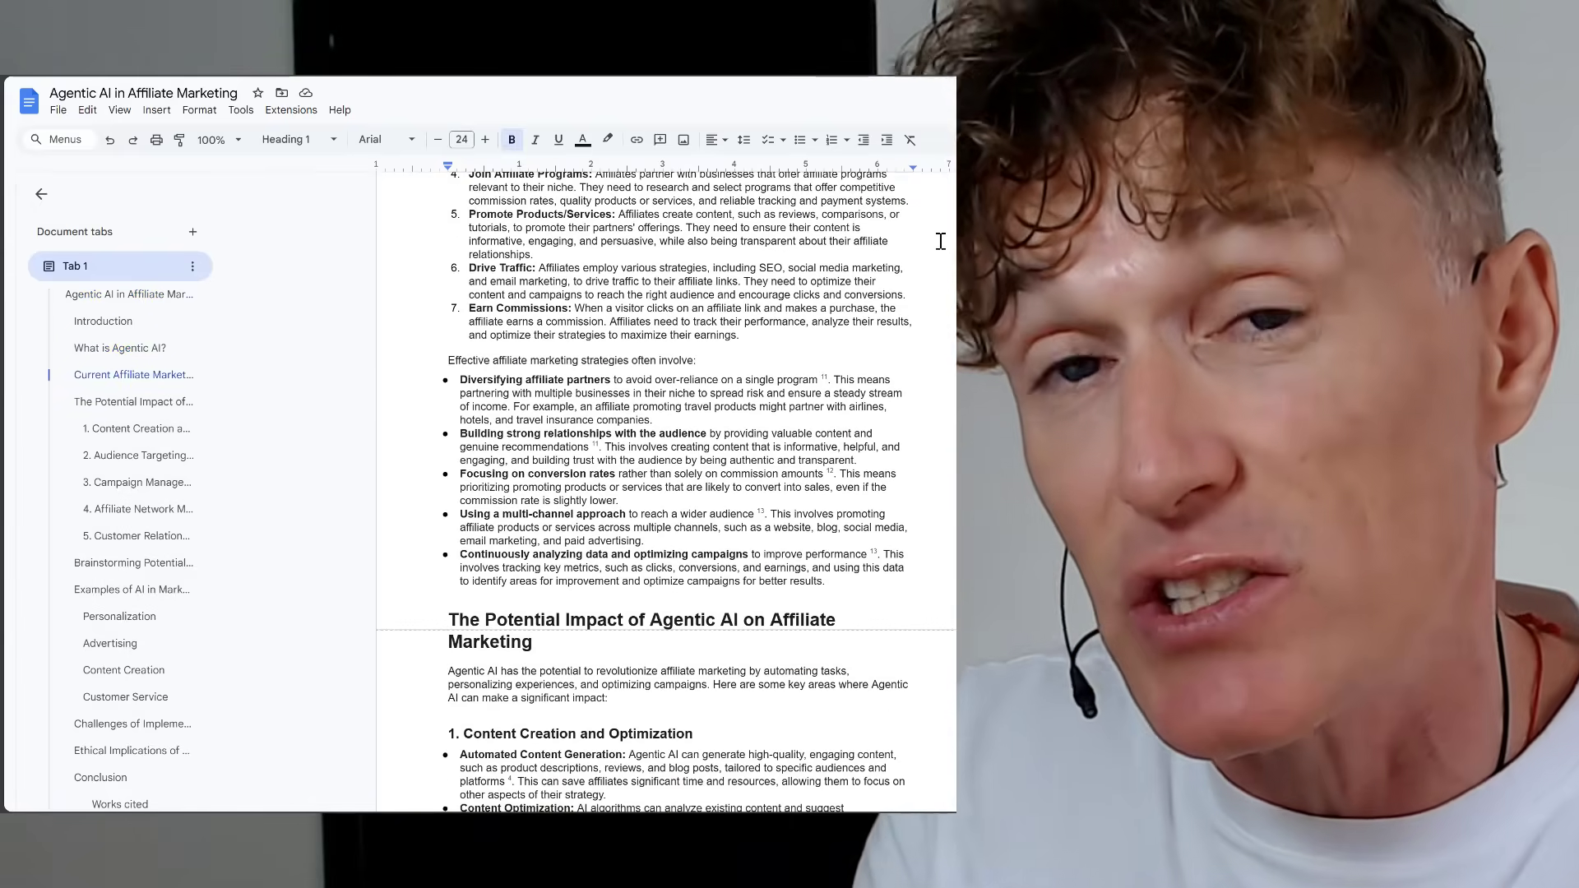
pyautogui.scroll(-6, 940, 243)
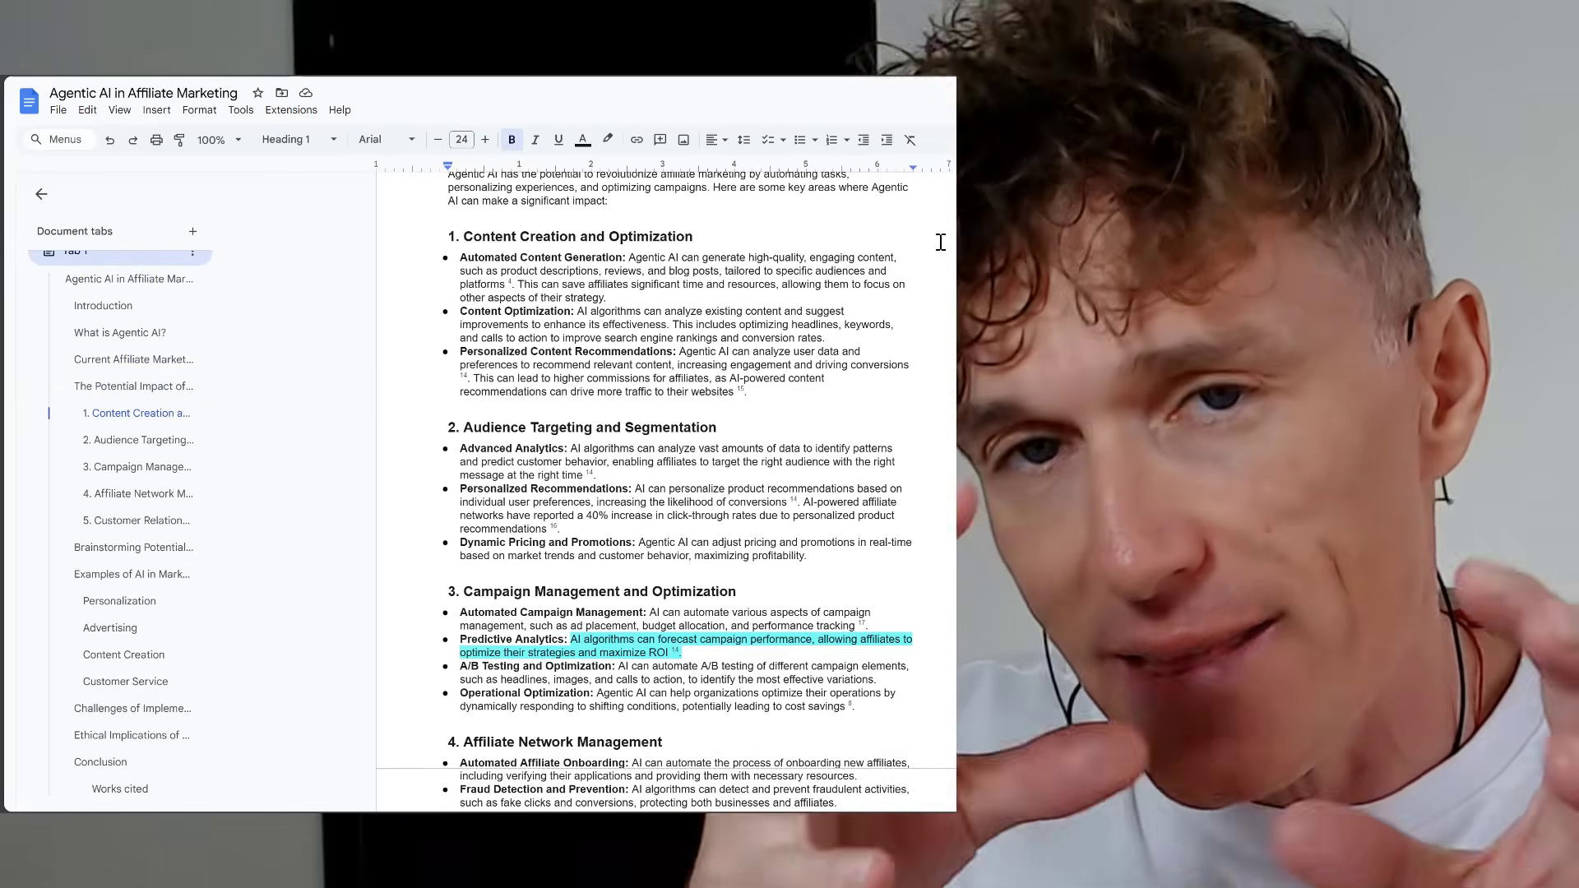
pyautogui.scroll(-2, 941, 242)
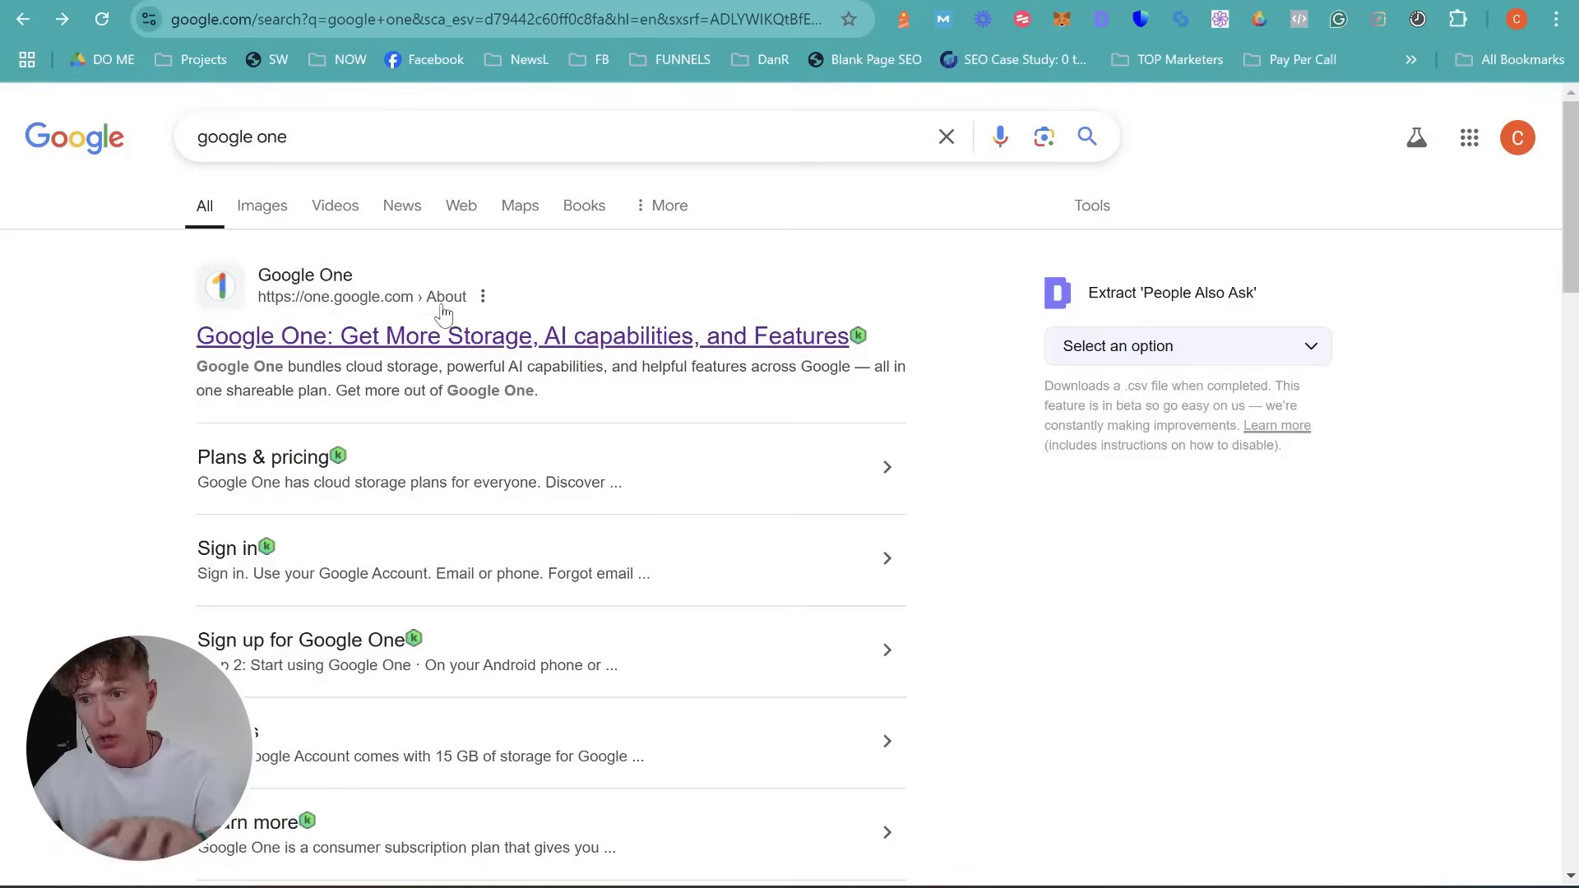
# - Open the Google One website from the search results and go through its AI Premium section
pyautogui.click(444, 337)
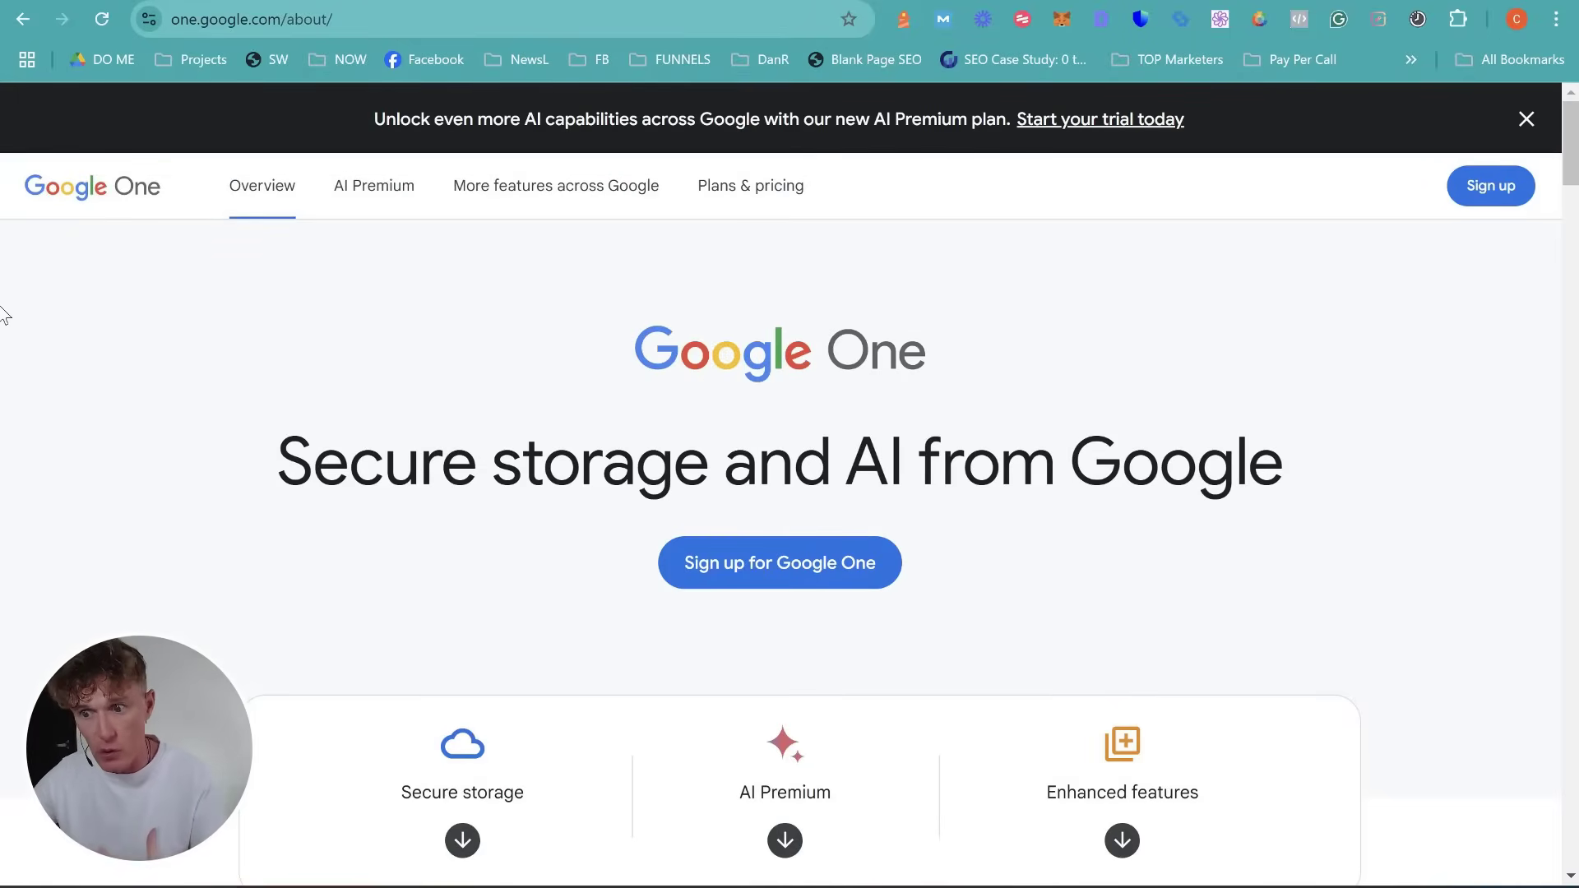
pyautogui.scroll(-2, 2, 325)
pyautogui.scroll(-2, 77, 274)
pyautogui.scroll(2, 102, 273)
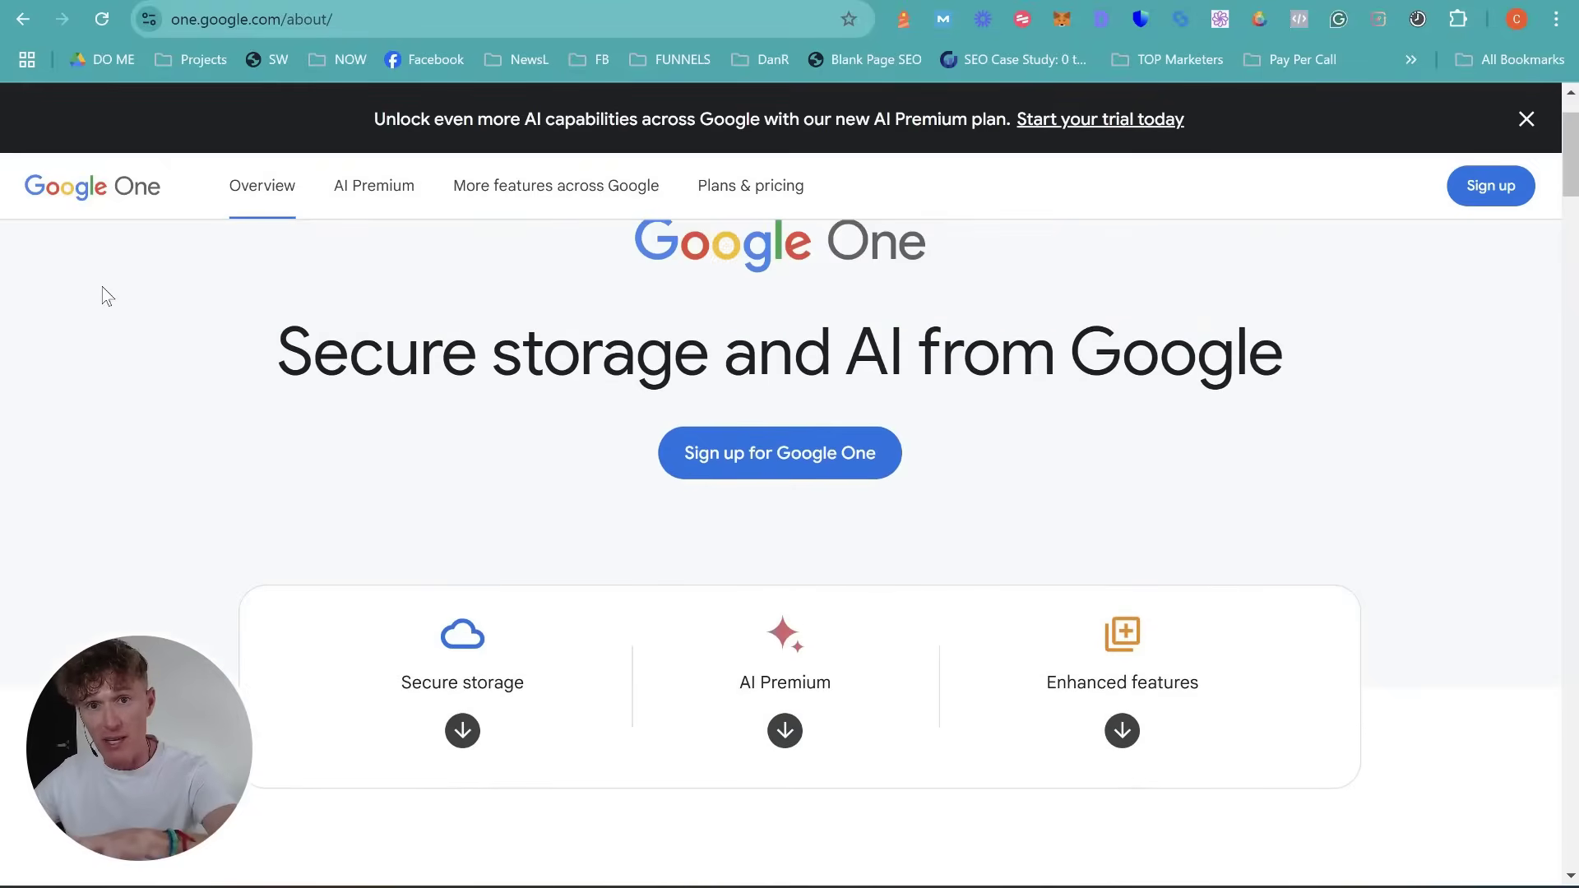
pyautogui.scroll(-2, 518, 384)
pyautogui.click(788, 625)
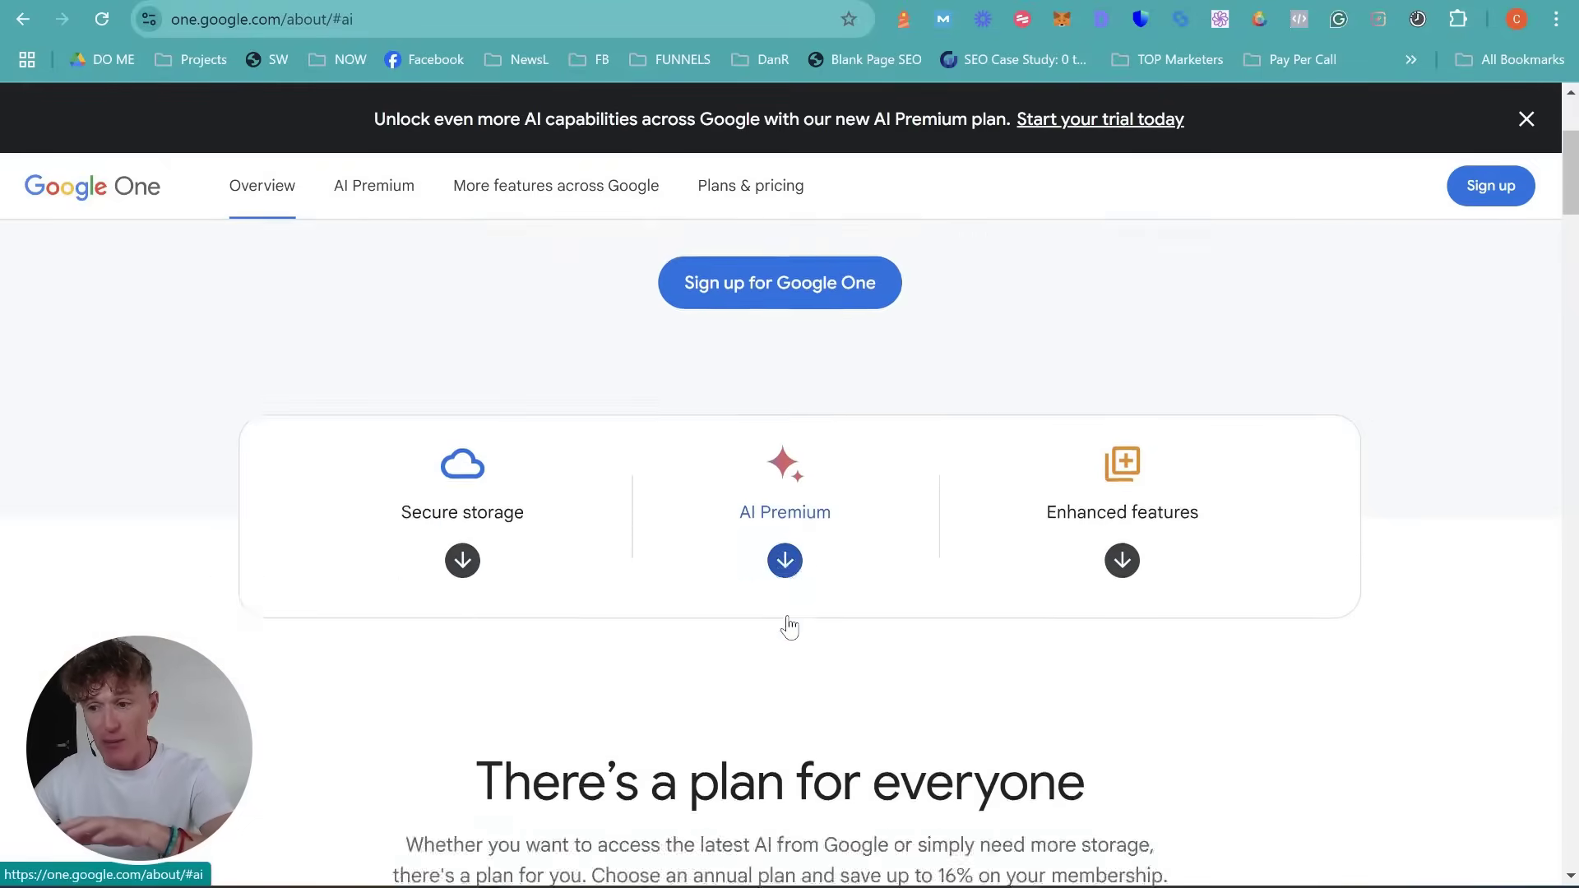
pyautogui.scroll(-9, 789, 613)
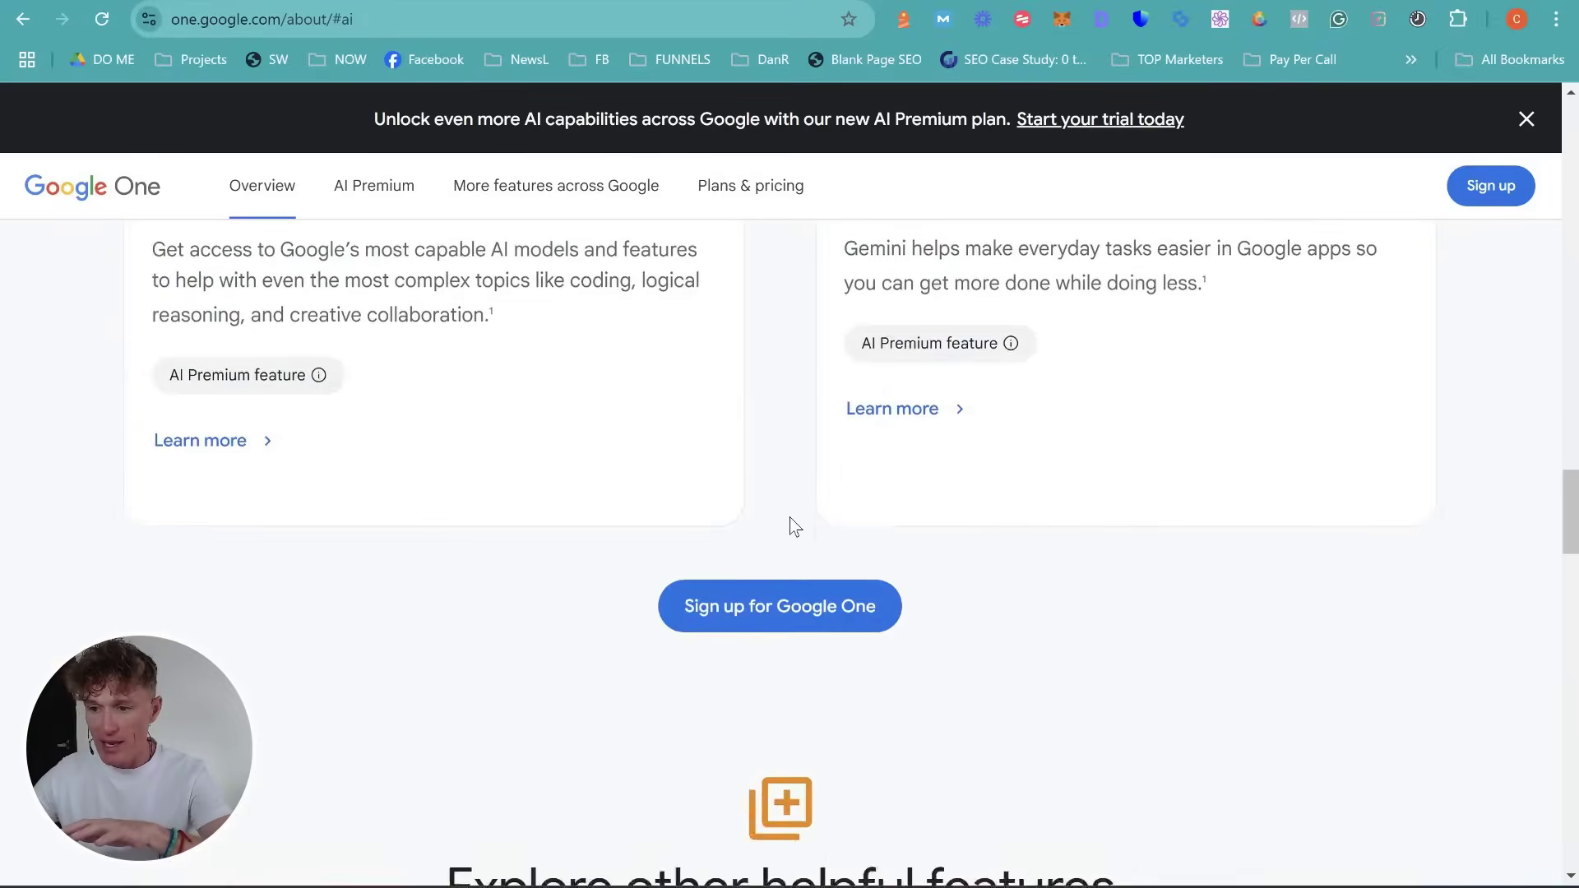
pyautogui.scroll(-3, 793, 527)
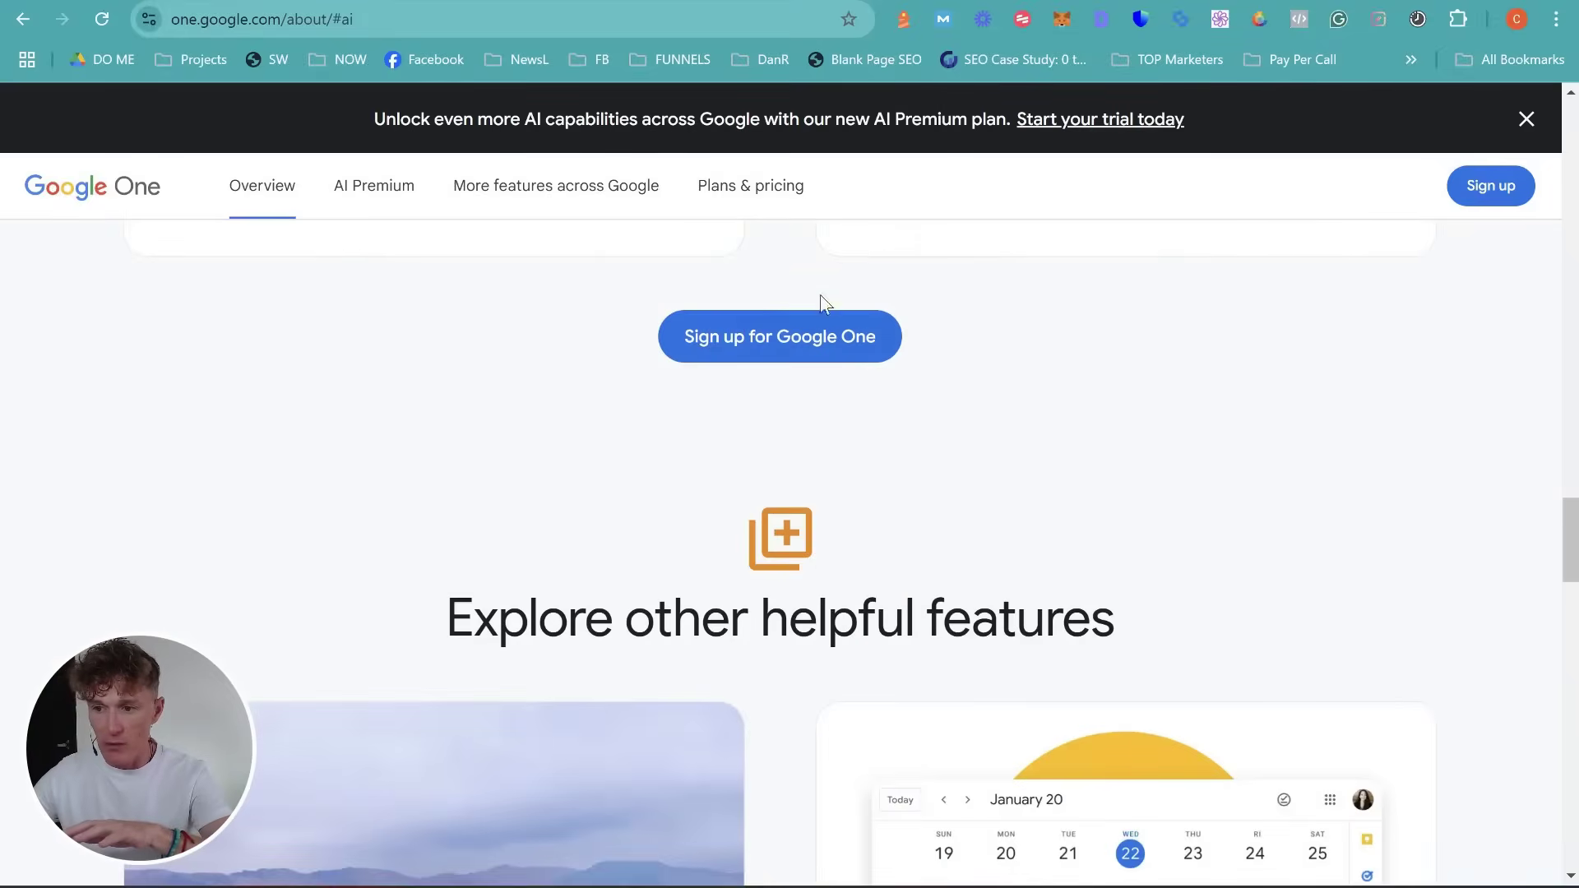
# - Open the Google One sign-up plans and examine the AI Premium (2 TB) plan's price and features
pyautogui.click(797, 346)
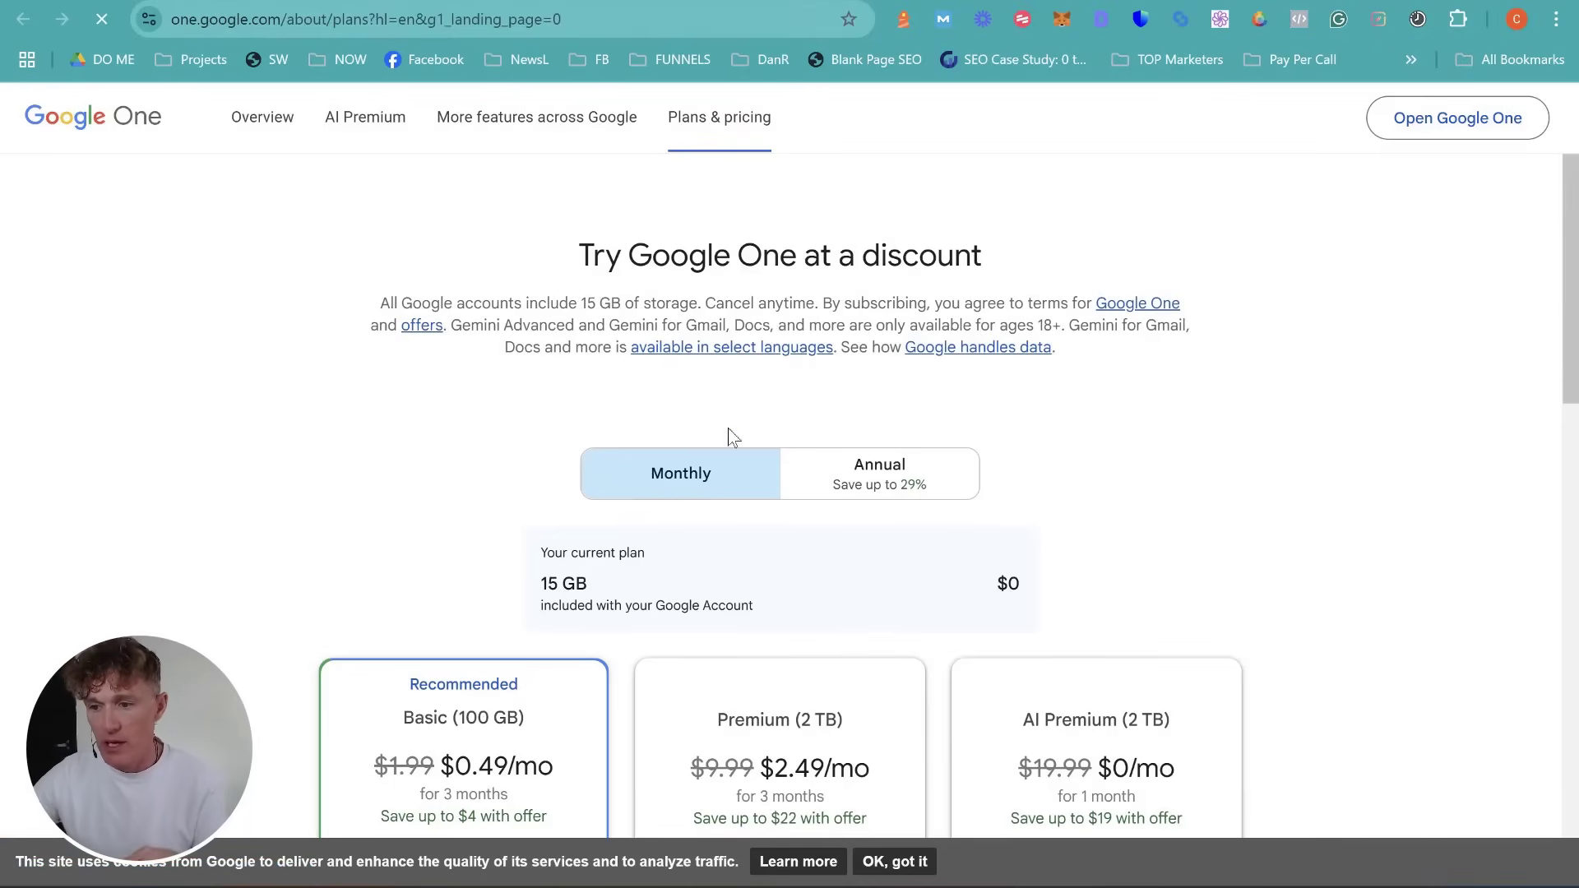
pyautogui.scroll(-1, 909, 415)
pyautogui.scroll(-3, 908, 415)
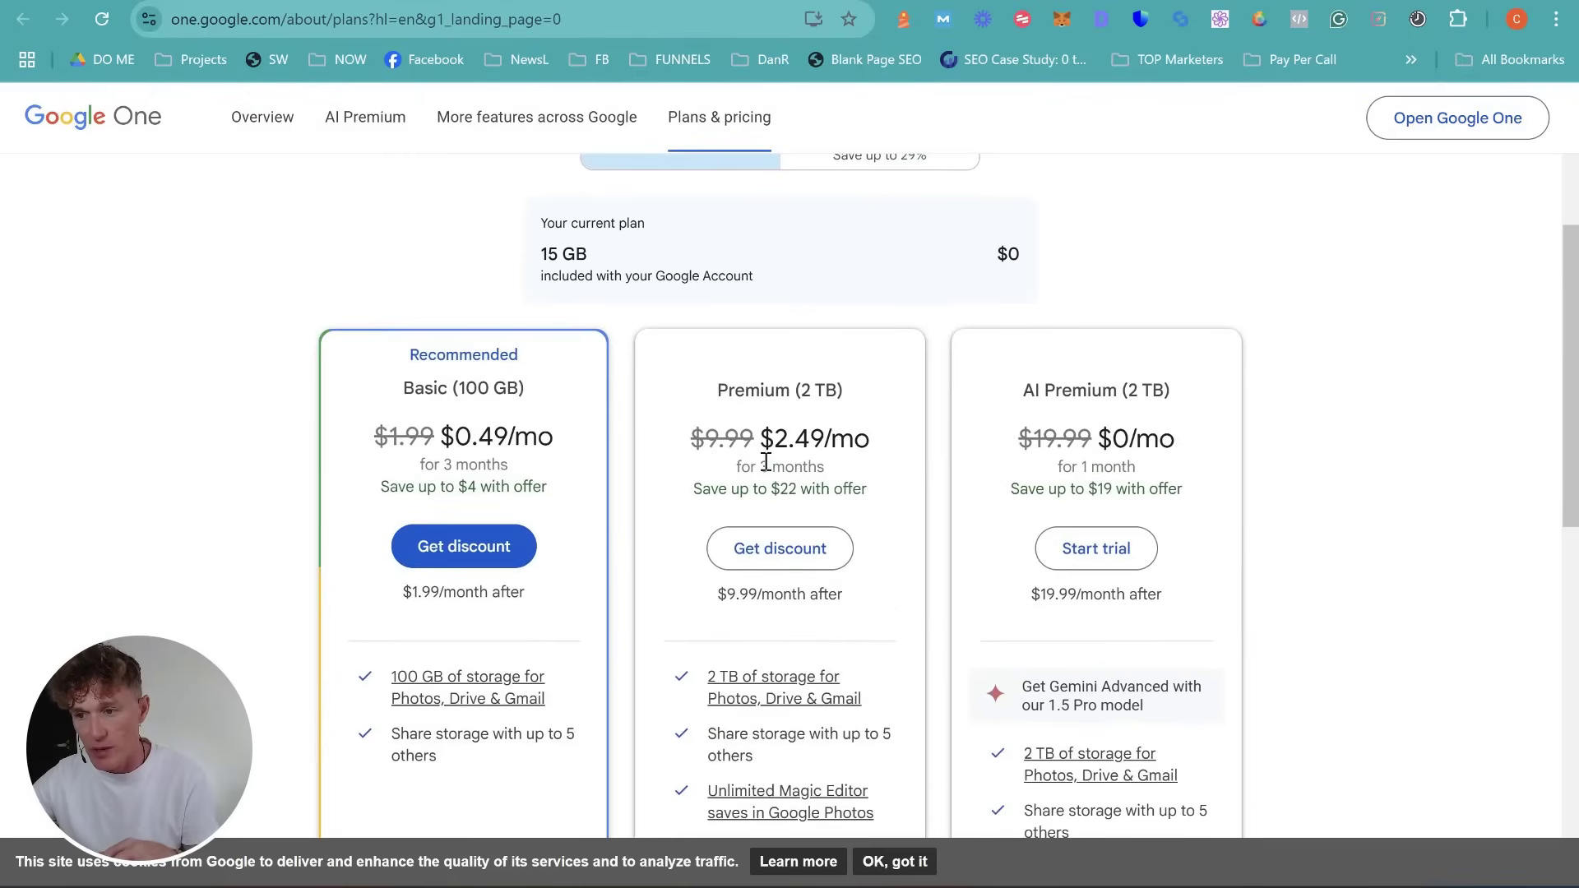
pyautogui.scroll(-1, 764, 458)
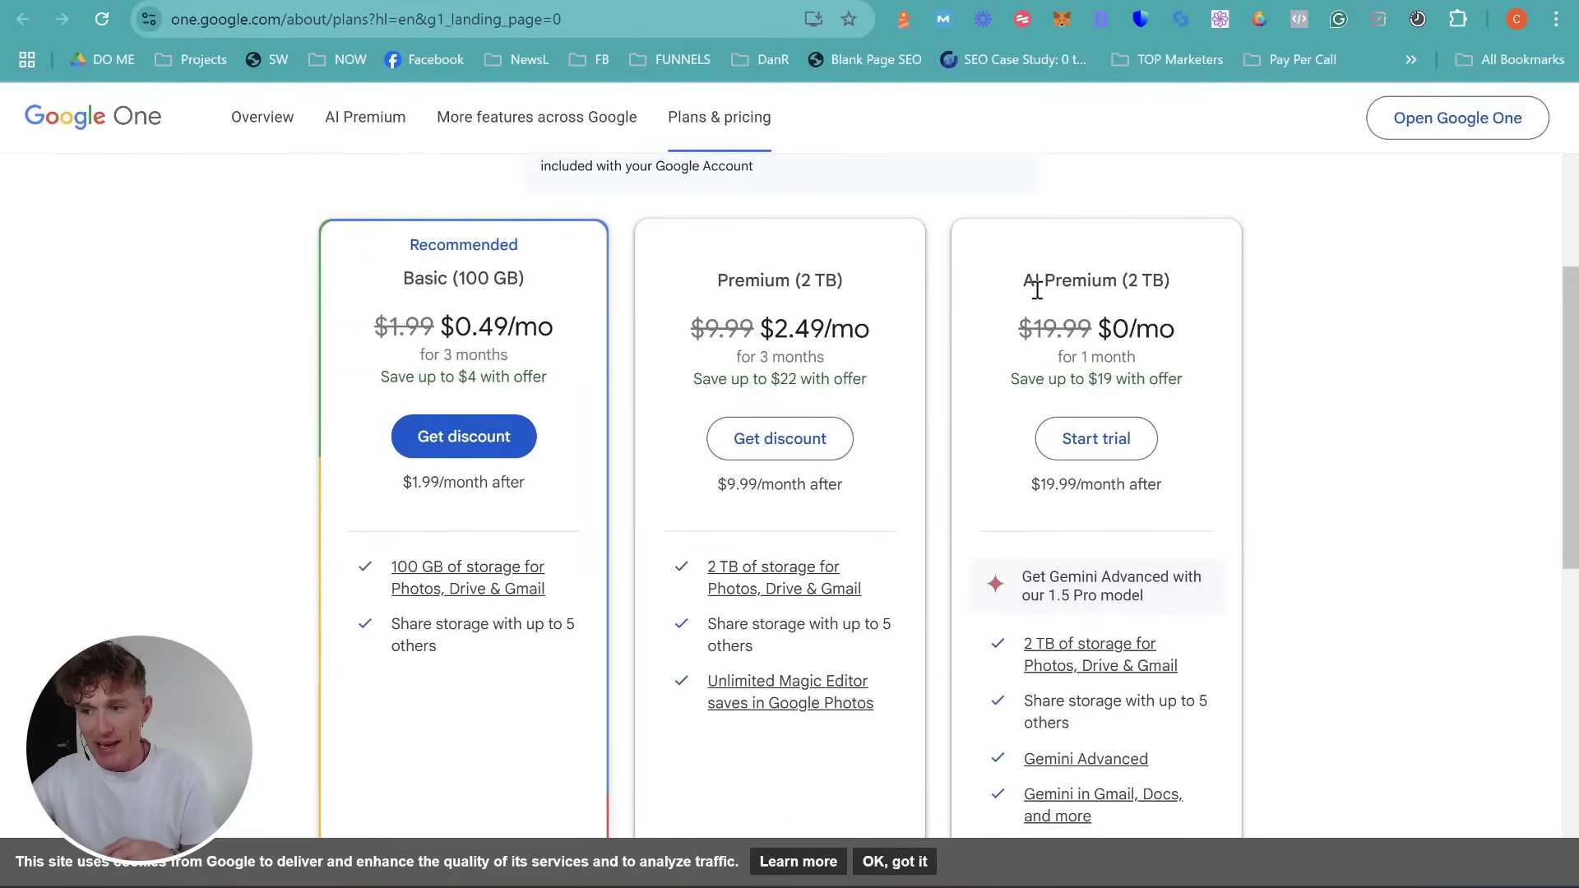
pyautogui.moveTo(1022, 281); pyautogui.dragTo(1192, 281)
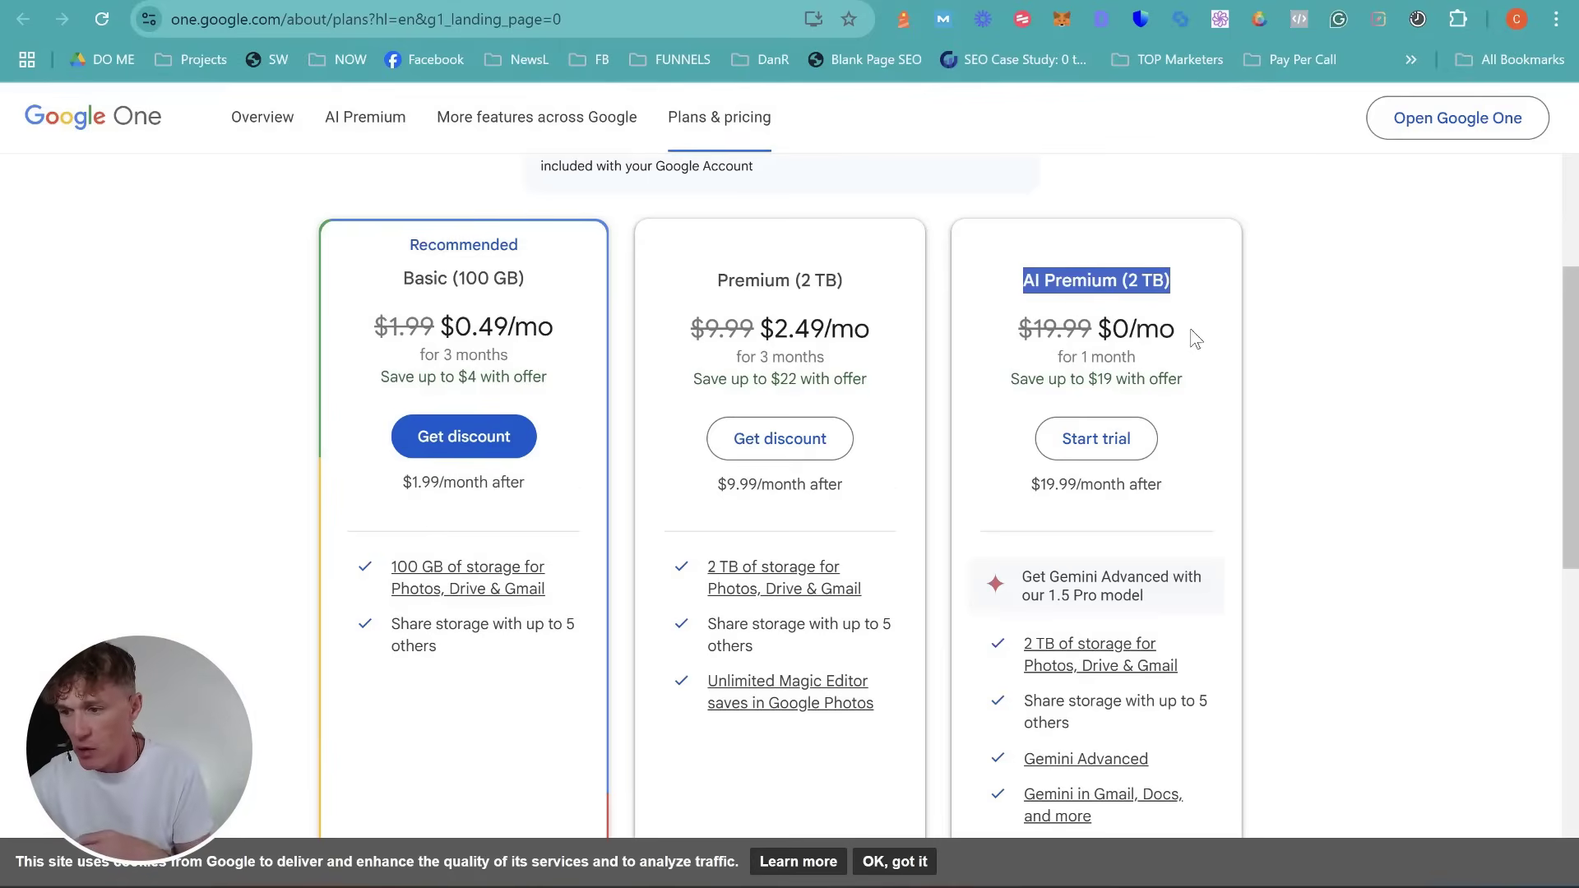
pyautogui.scroll(-2, 1167, 356)
pyautogui.scroll(2, 1099, 338)
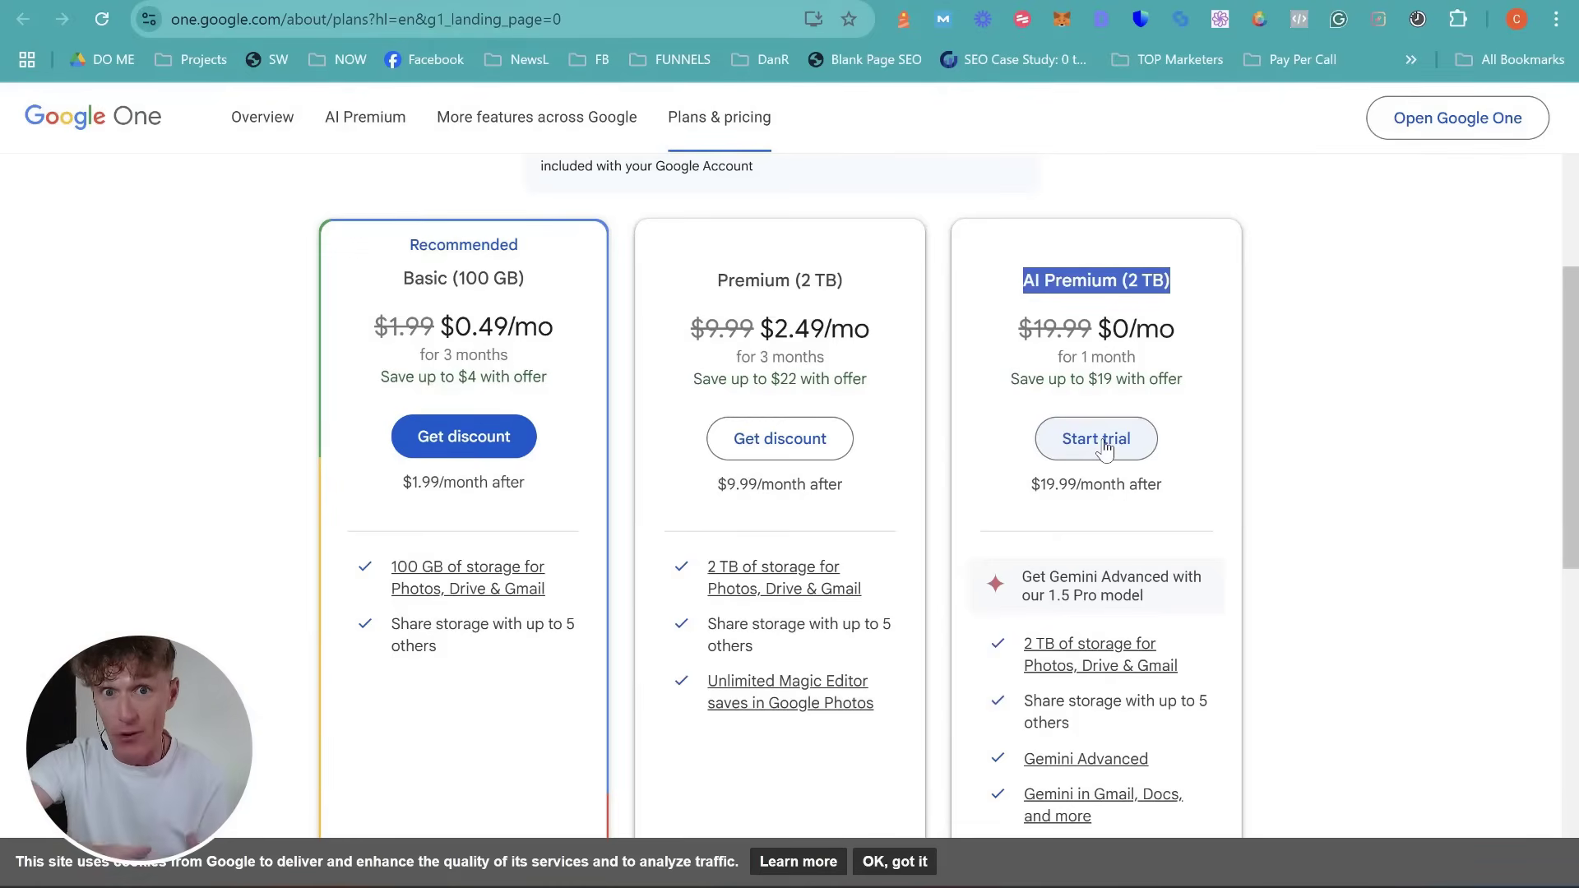
# - Switch to the other browser window and view the home page of the signed-in Google One account
pyautogui.hotkey('alt', 'Tab')
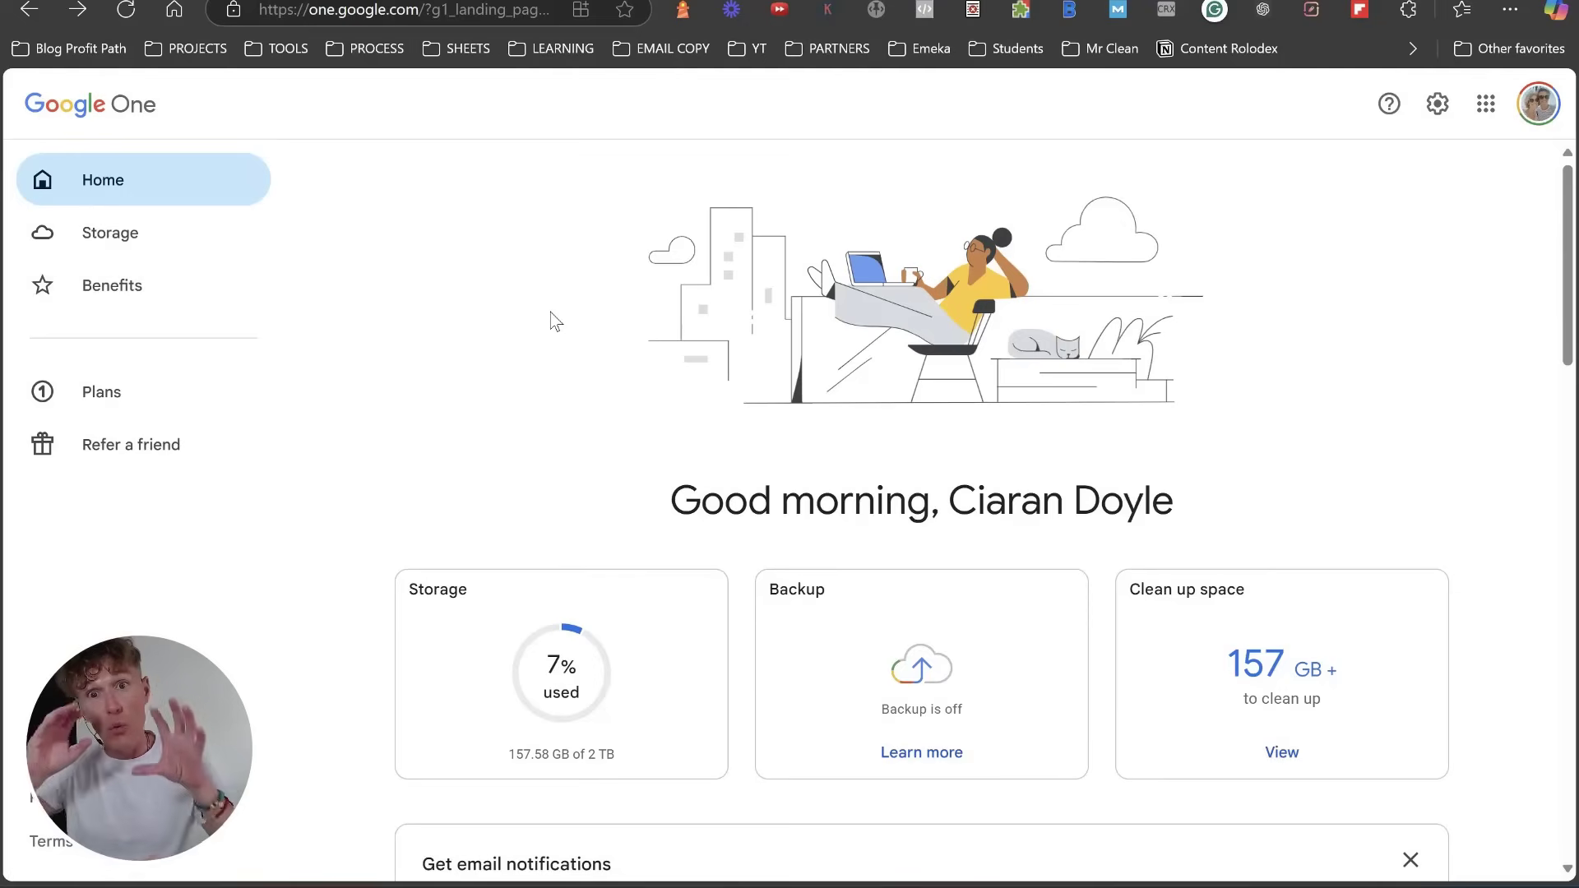
pyautogui.click(421, 12)
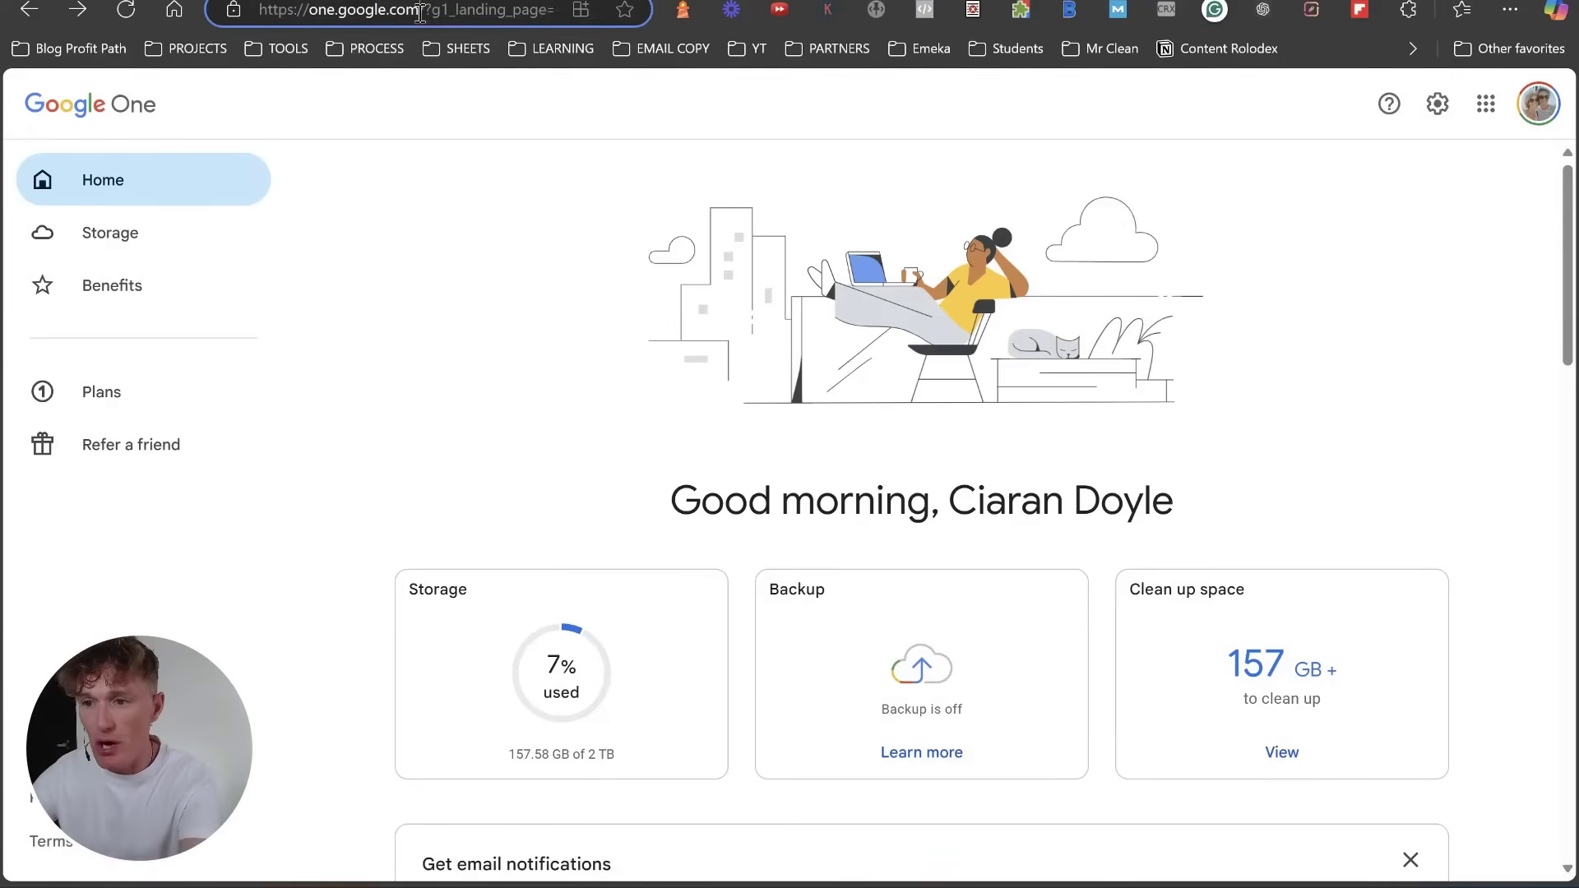
pyautogui.click(456, 284)
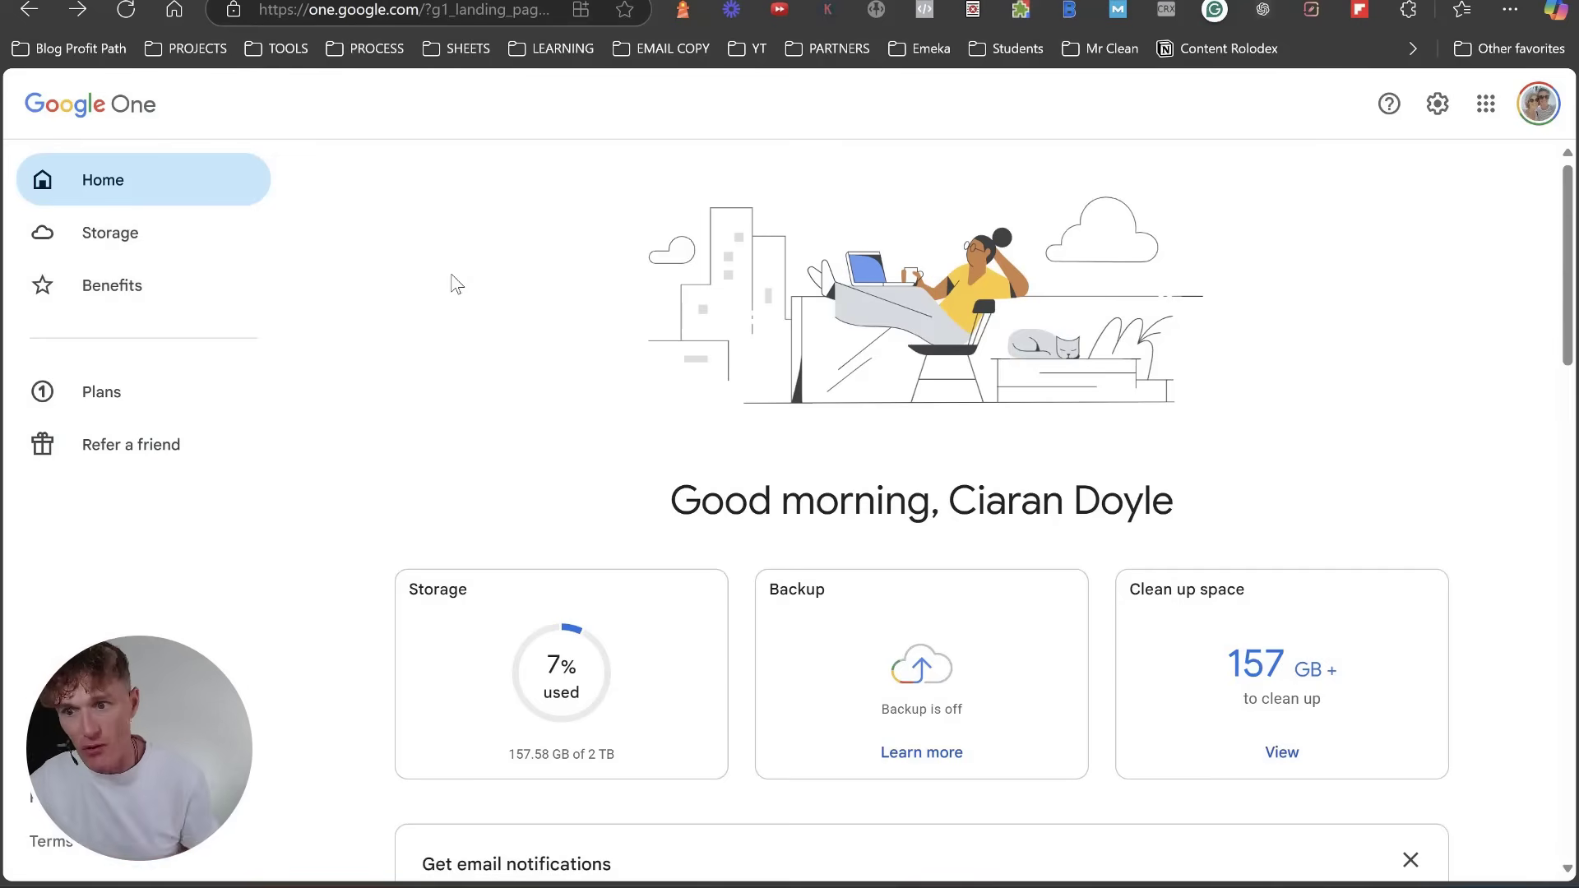
pyautogui.click(1436, 111)
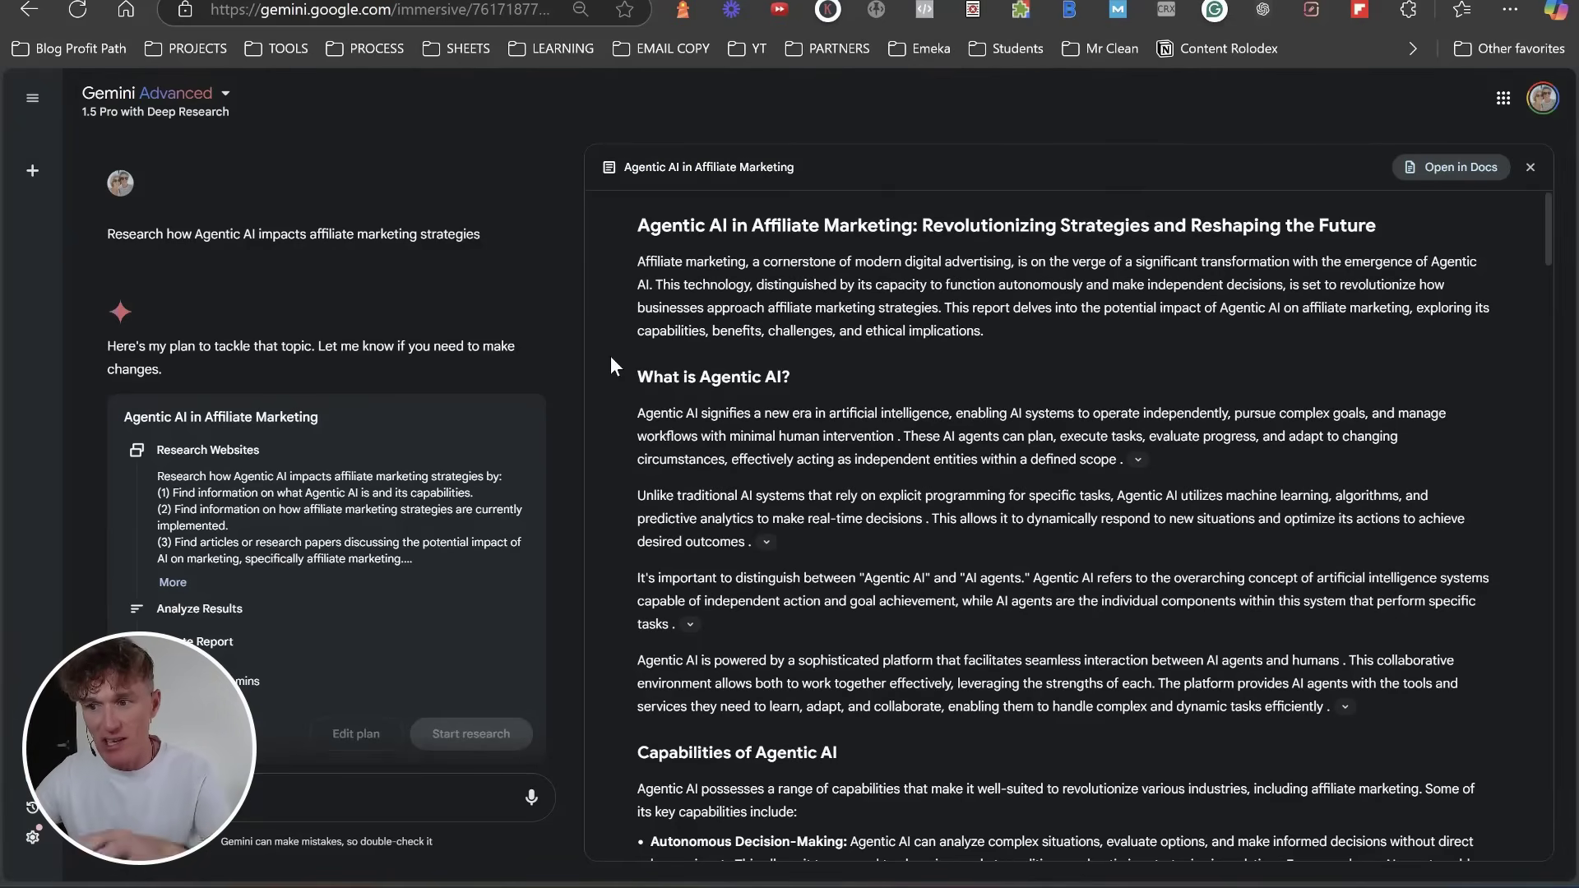
# - Examine the Gemini Deep Research report's sections on Agentic AI, its capabilities and current affiliate marketing strategies
pyautogui.scroll(-3, 928, 355)
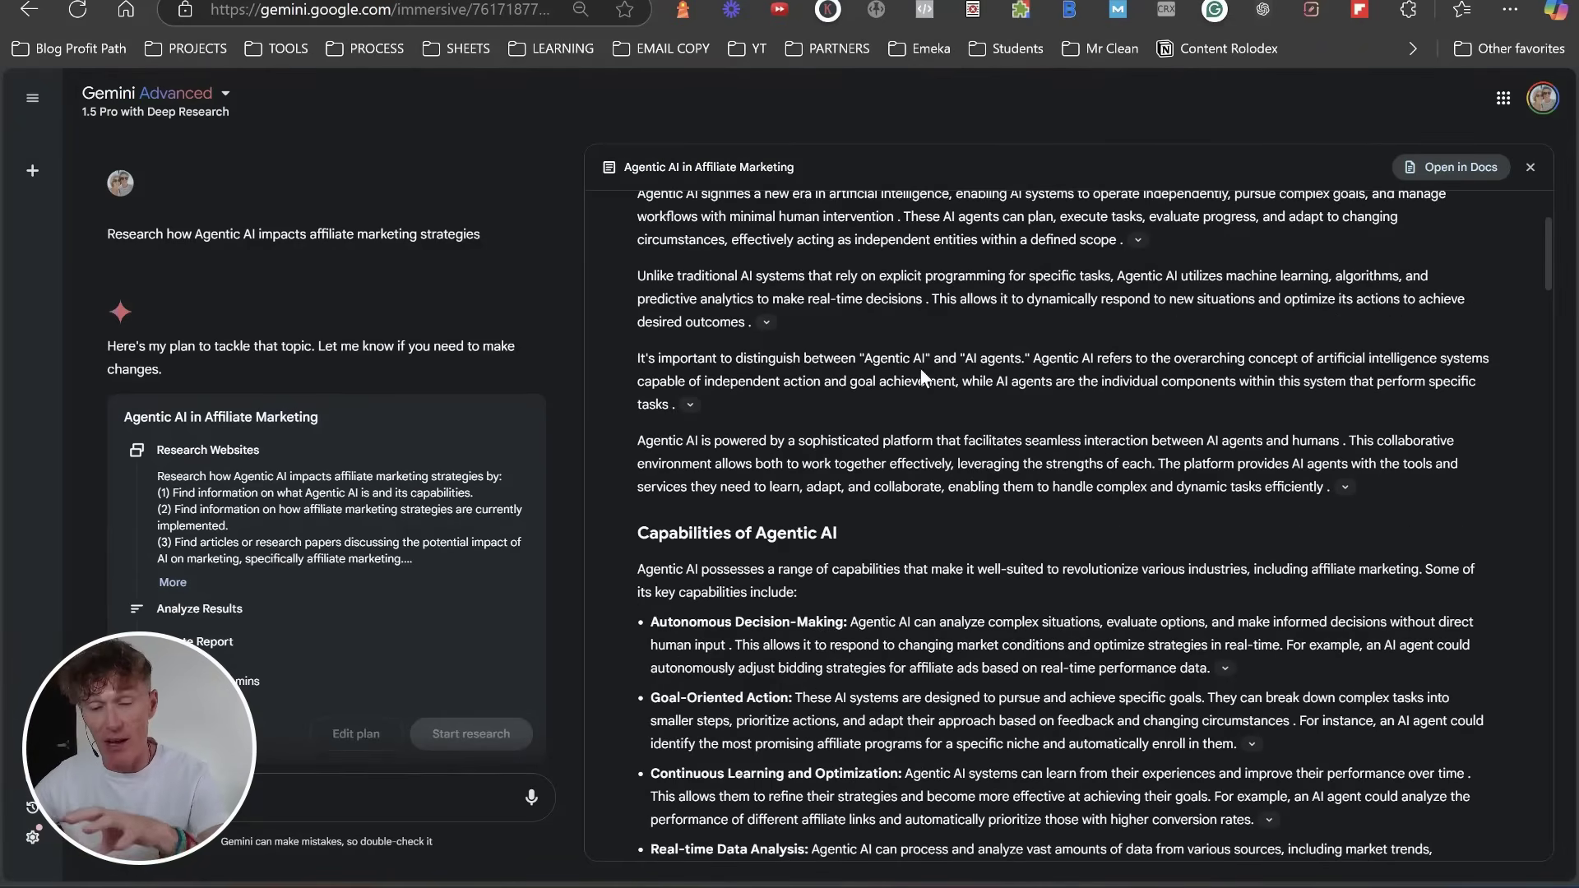
pyautogui.scroll(-3, 920, 369)
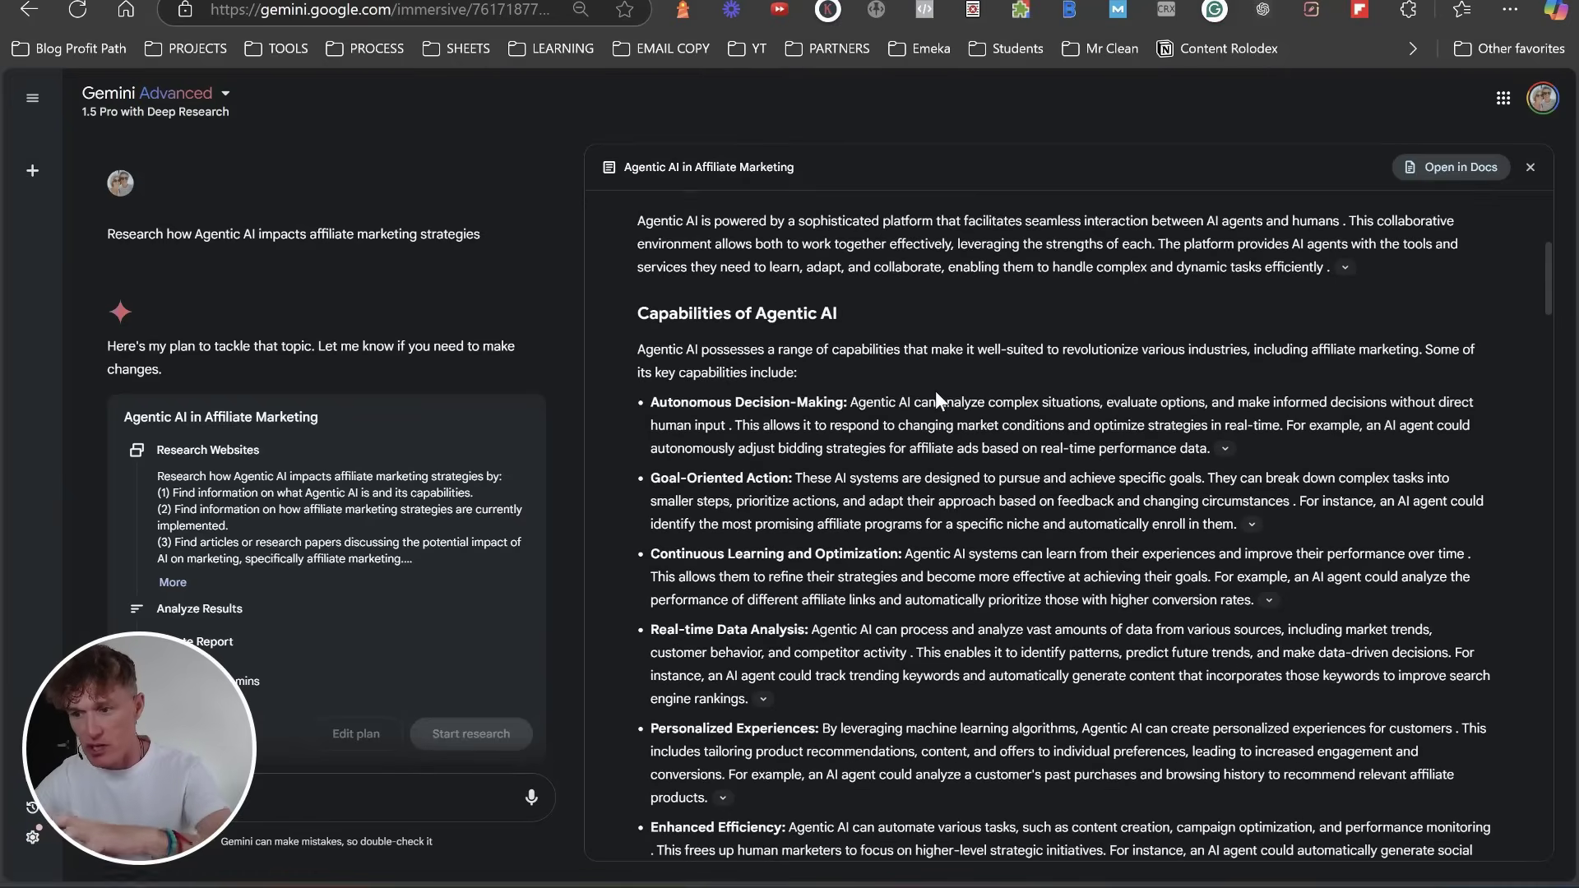
pyautogui.scroll(-4, 936, 395)
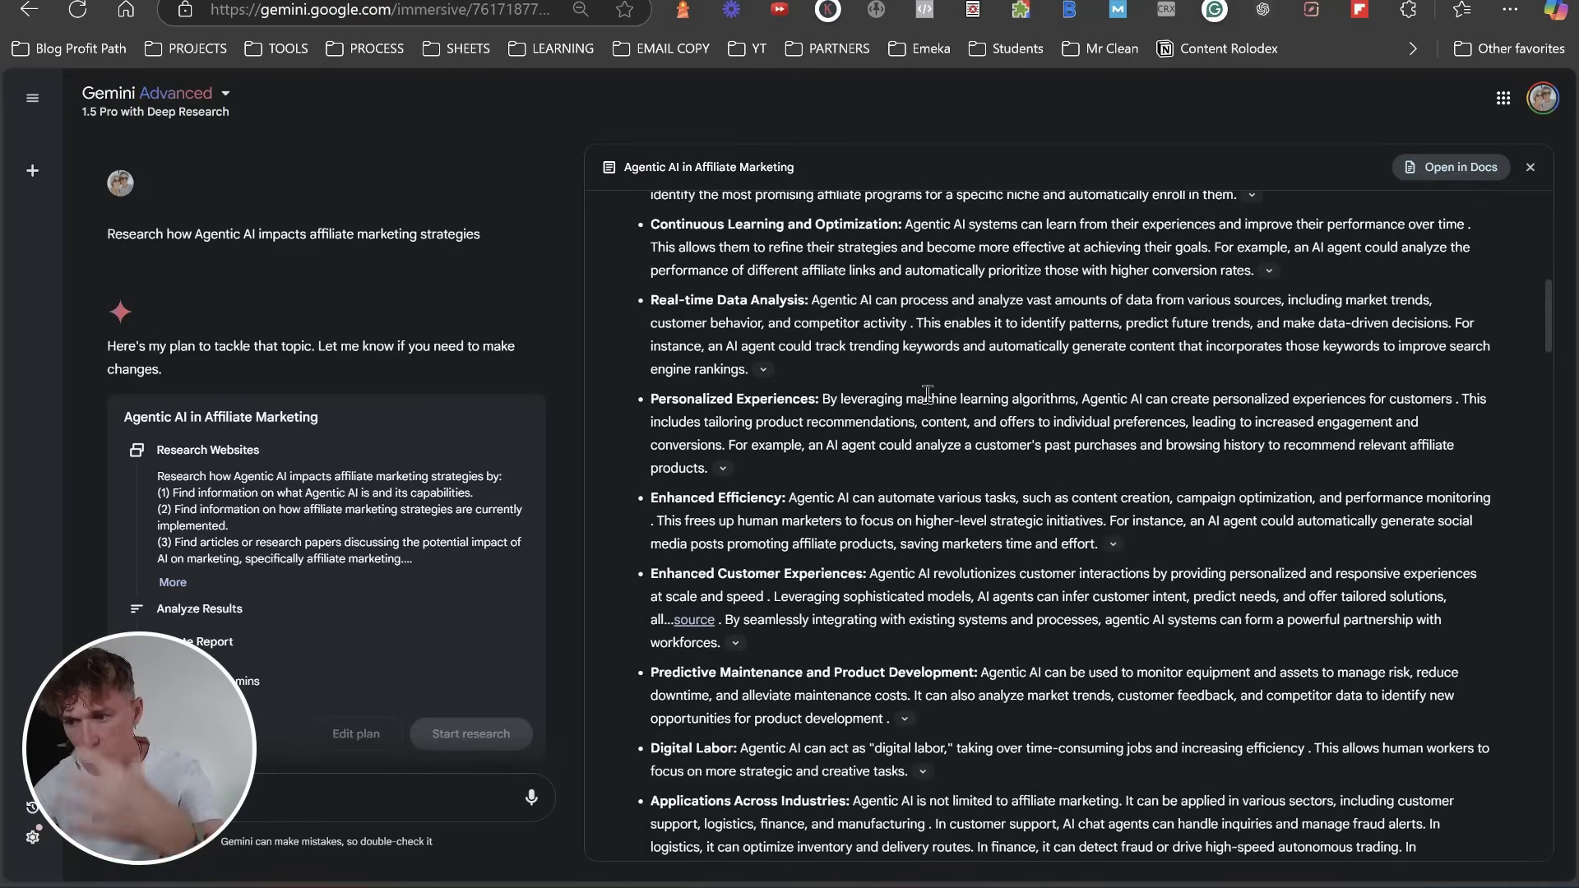
pyautogui.scroll(-2, 916, 409)
pyautogui.scroll(-9, 915, 409)
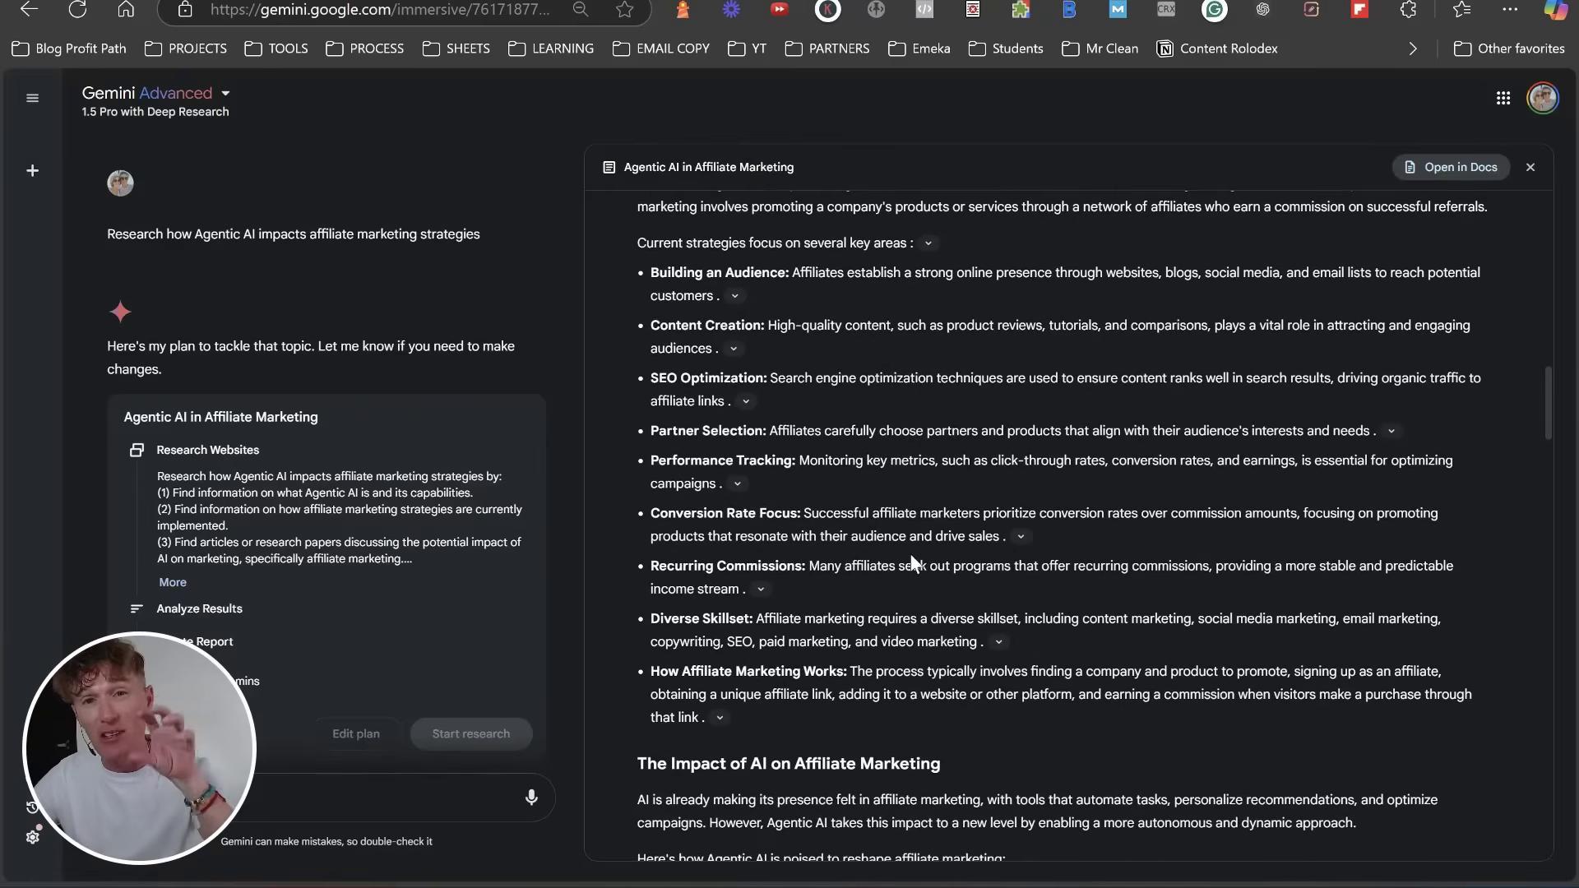
pyautogui.scroll(14, 913, 568)
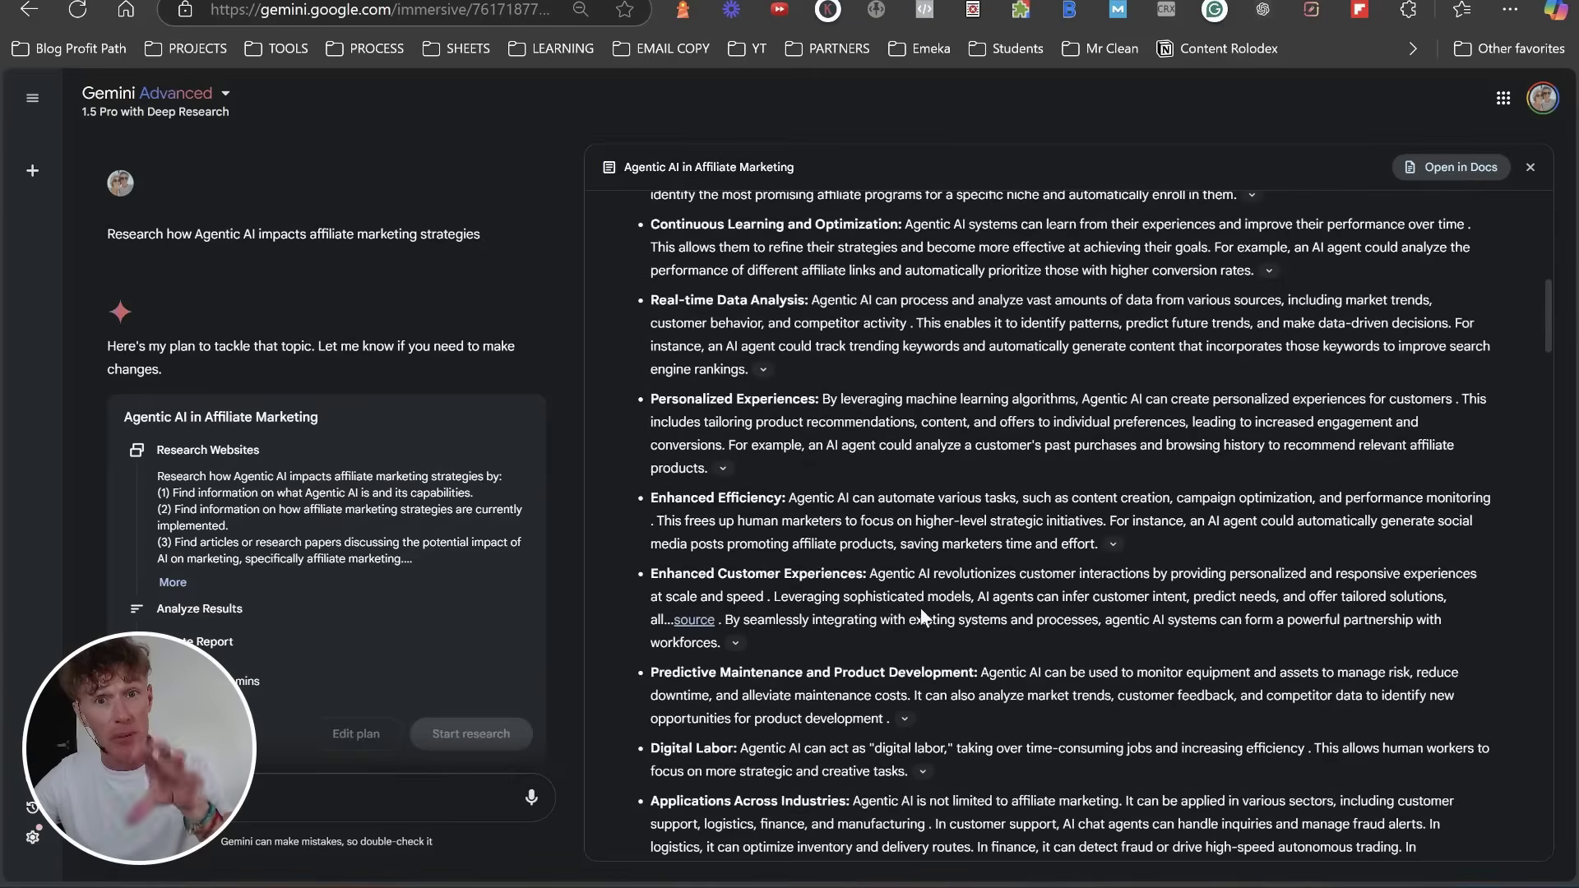
pyautogui.scroll(5, 921, 616)
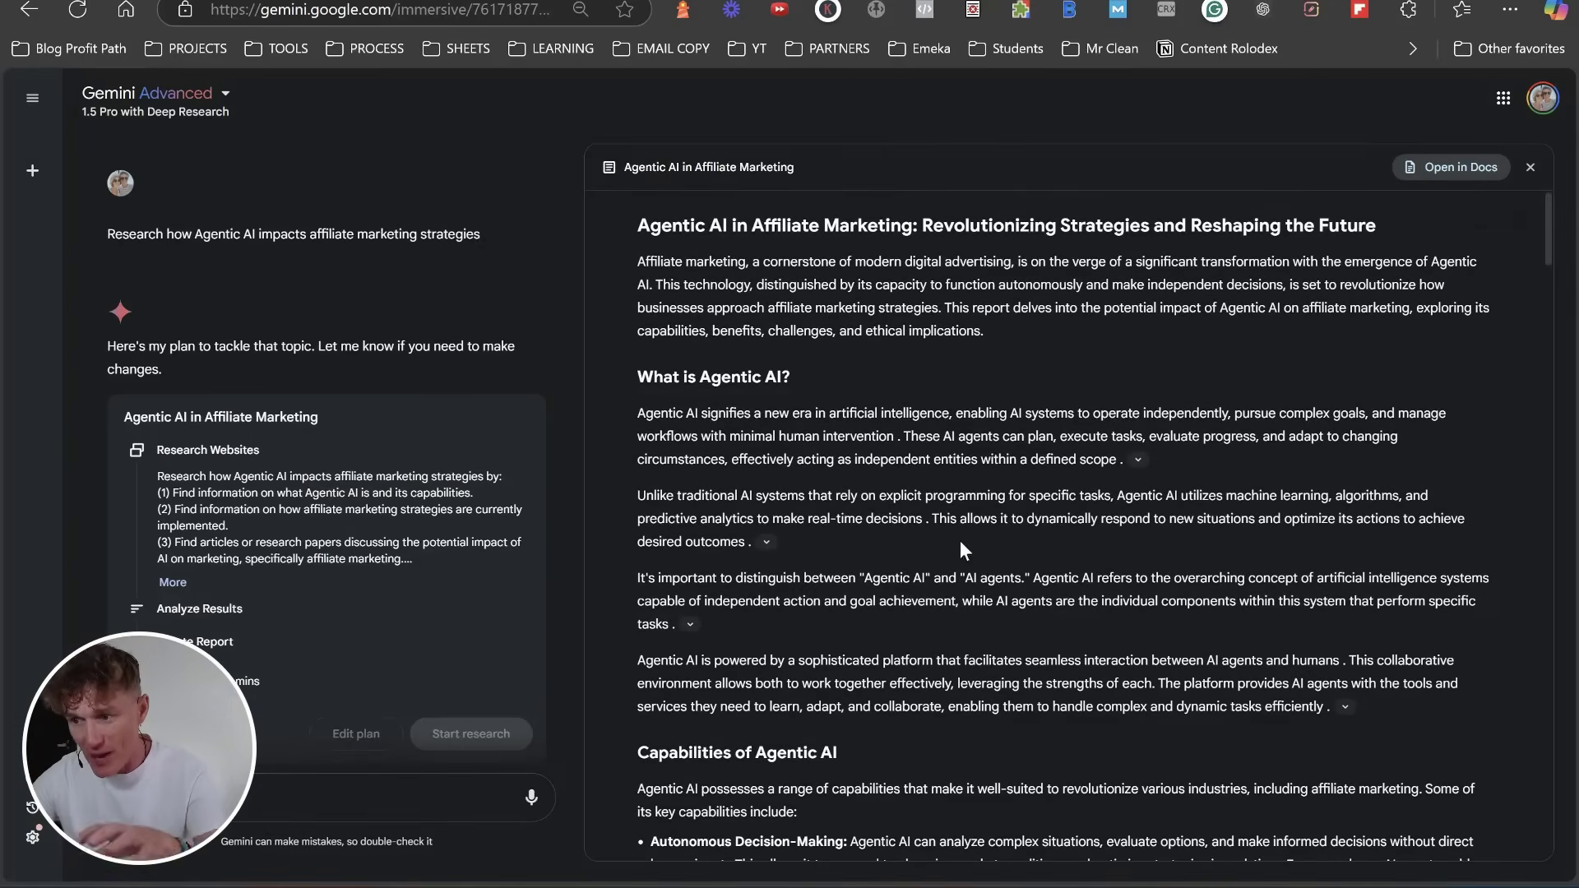
# - Review the report's sections on AI's impact on affiliate marketing, case studies, benefits and challenges, and ethical implications
pyautogui.scroll(-20, 968, 410)
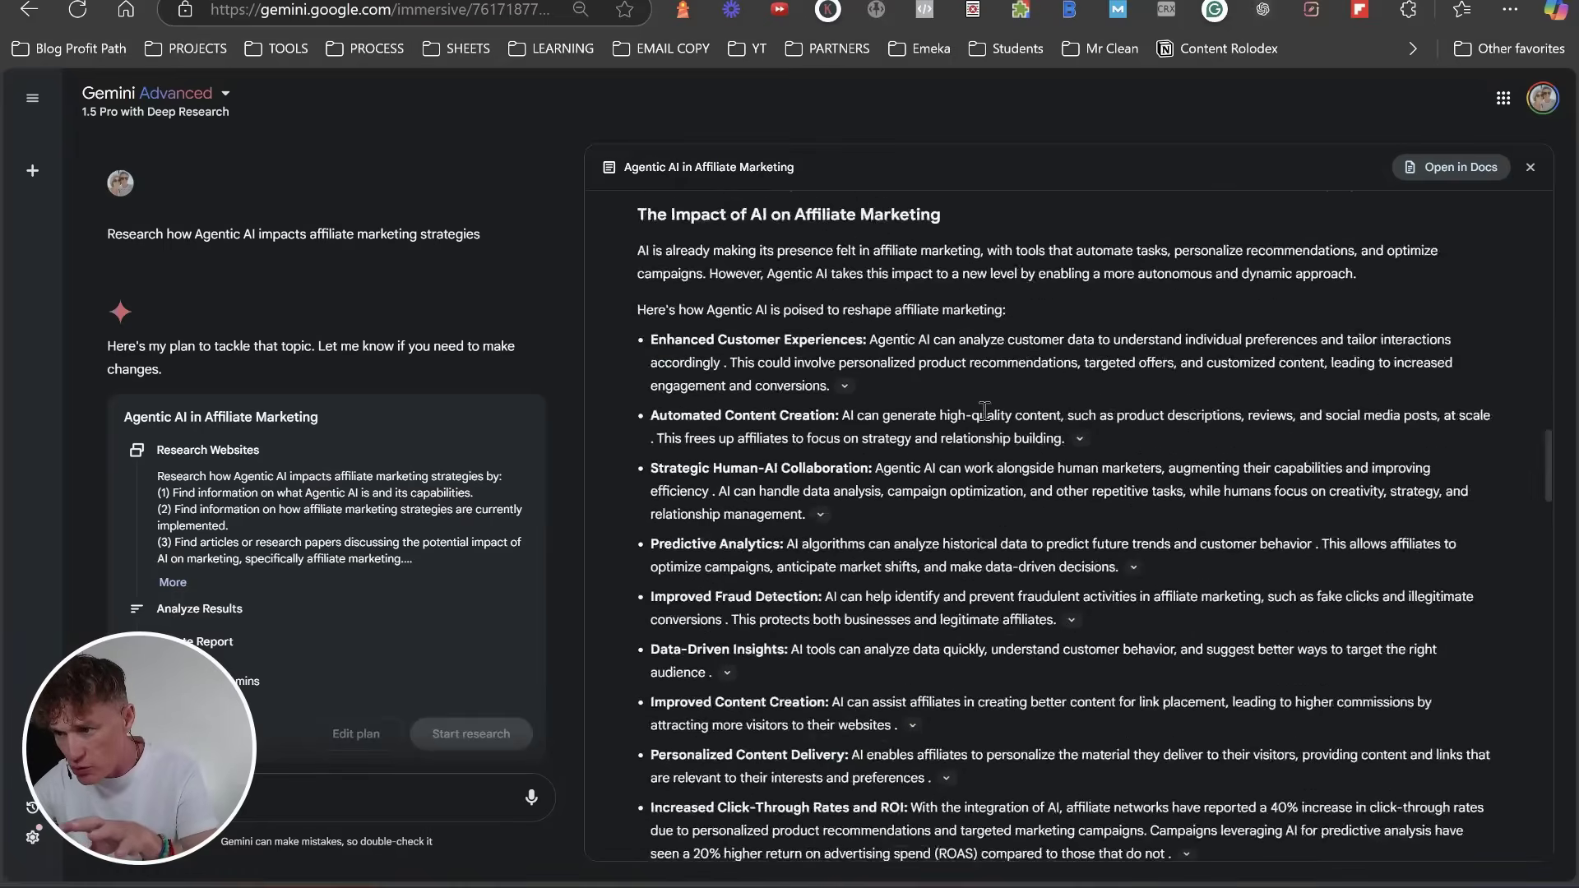
pyautogui.scroll(-4, 983, 407)
pyautogui.scroll(4, 979, 416)
pyautogui.scroll(-9, 976, 432)
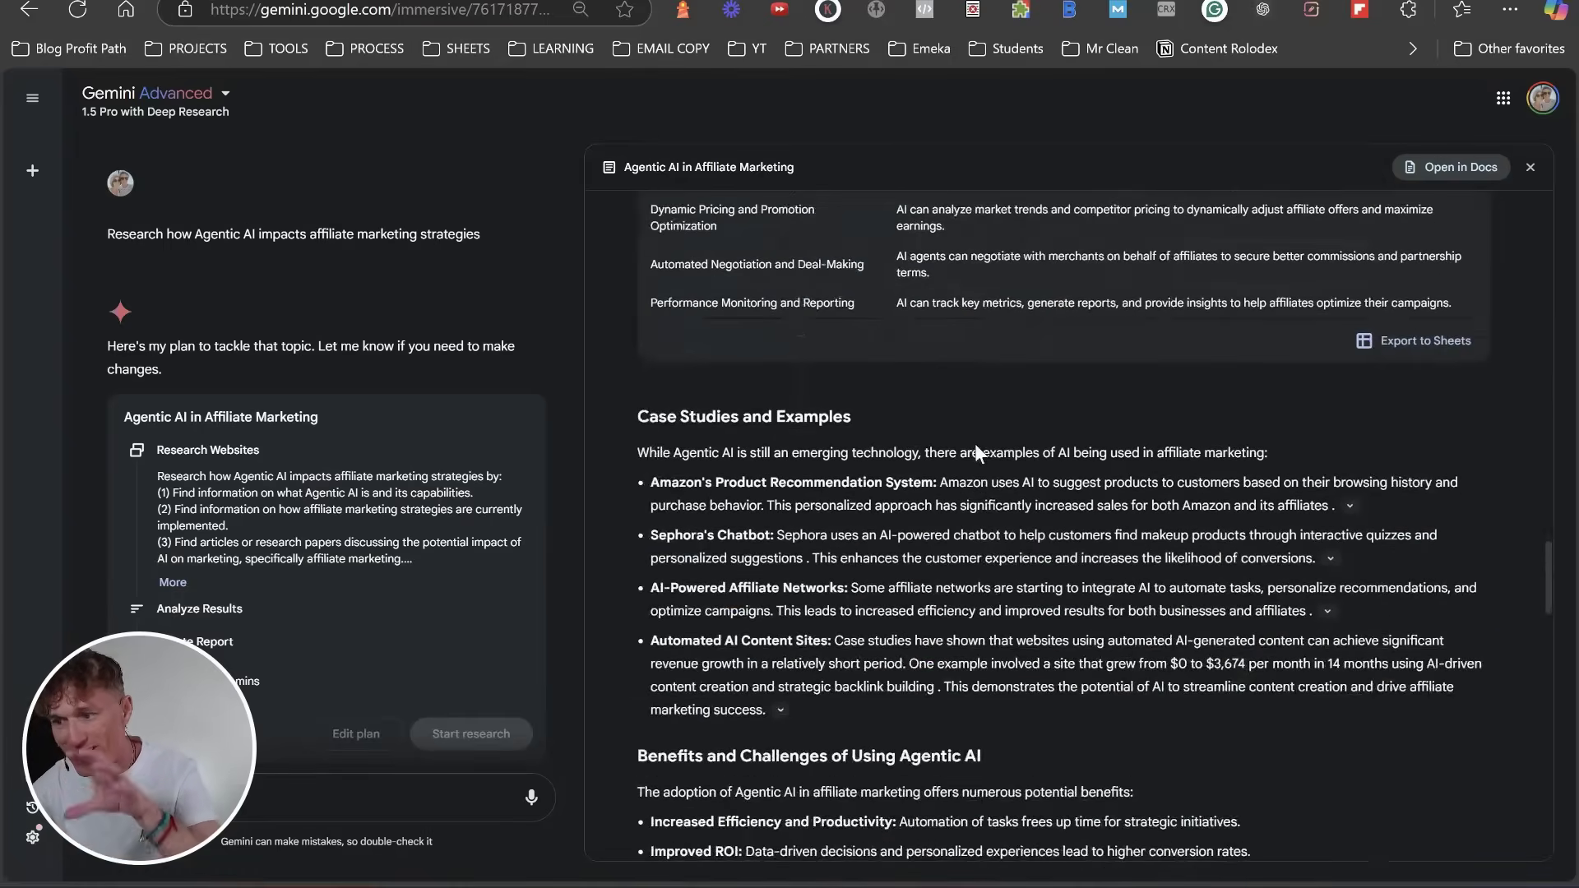
pyautogui.scroll(-4, 977, 448)
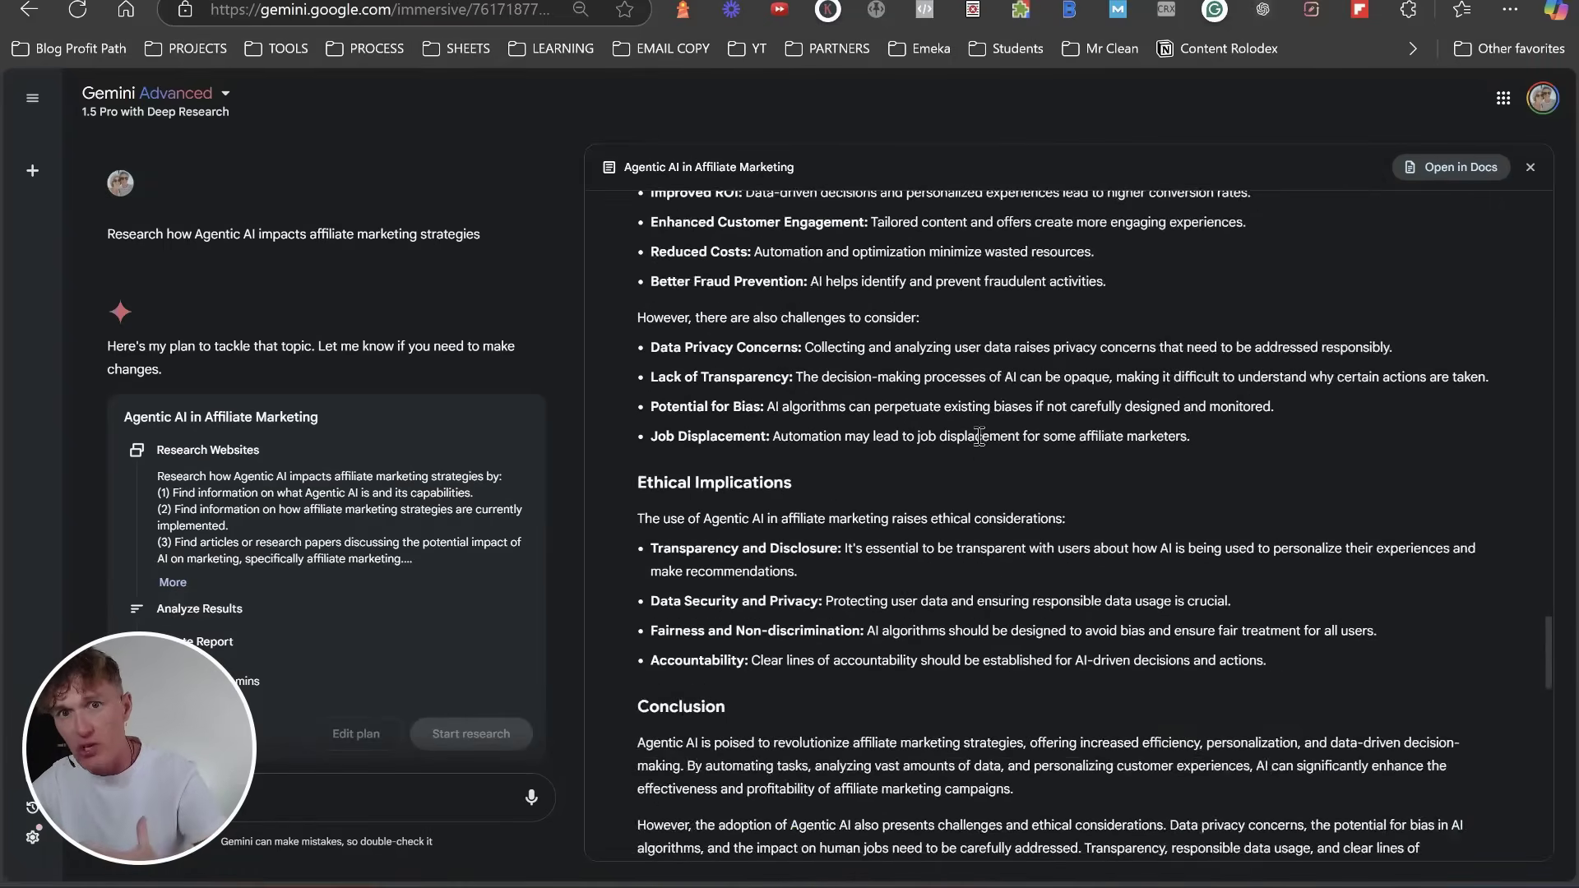
# - Examine the list of websites researched for the report below its conclusion
pyautogui.scroll(-18, 979, 436)
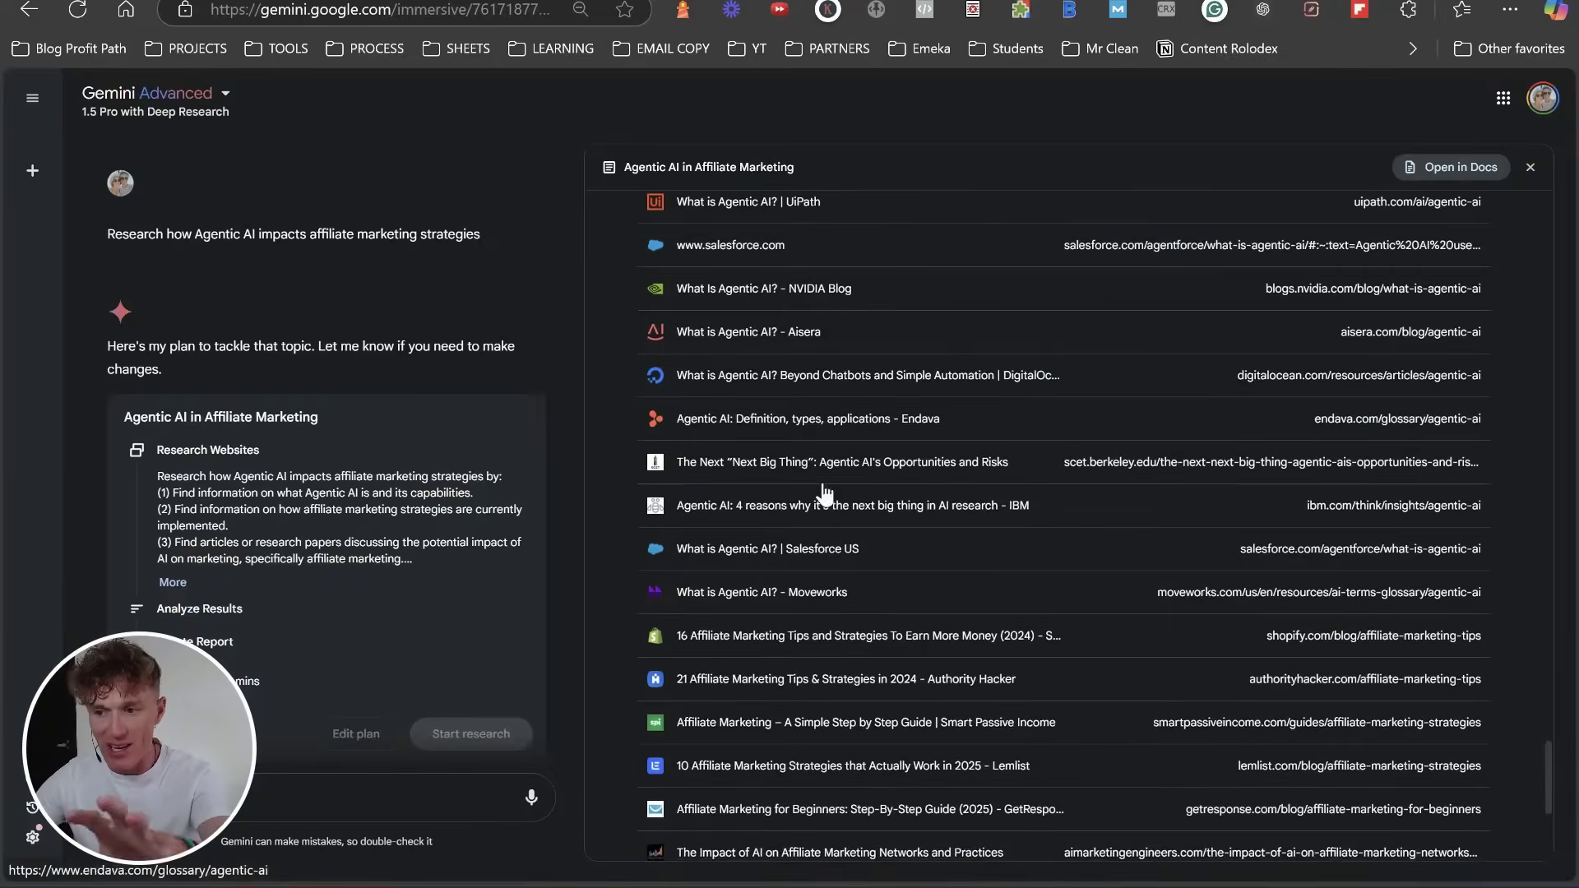
pyautogui.scroll(-2, 1047, 398)
pyautogui.scroll(5, 951, 412)
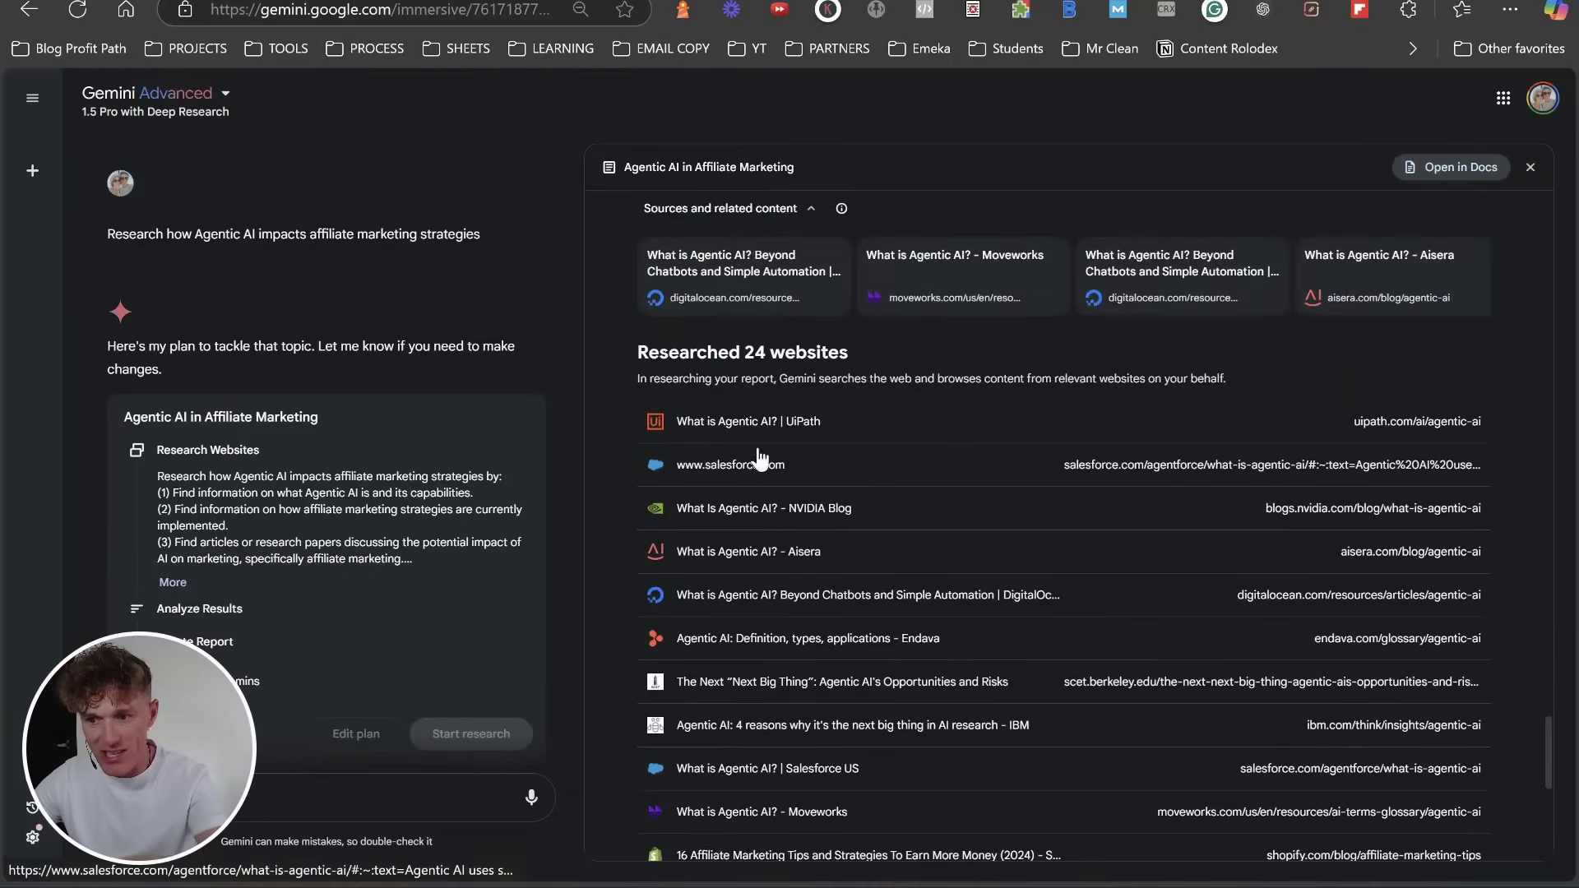
pyautogui.scroll(-4, 827, 485)
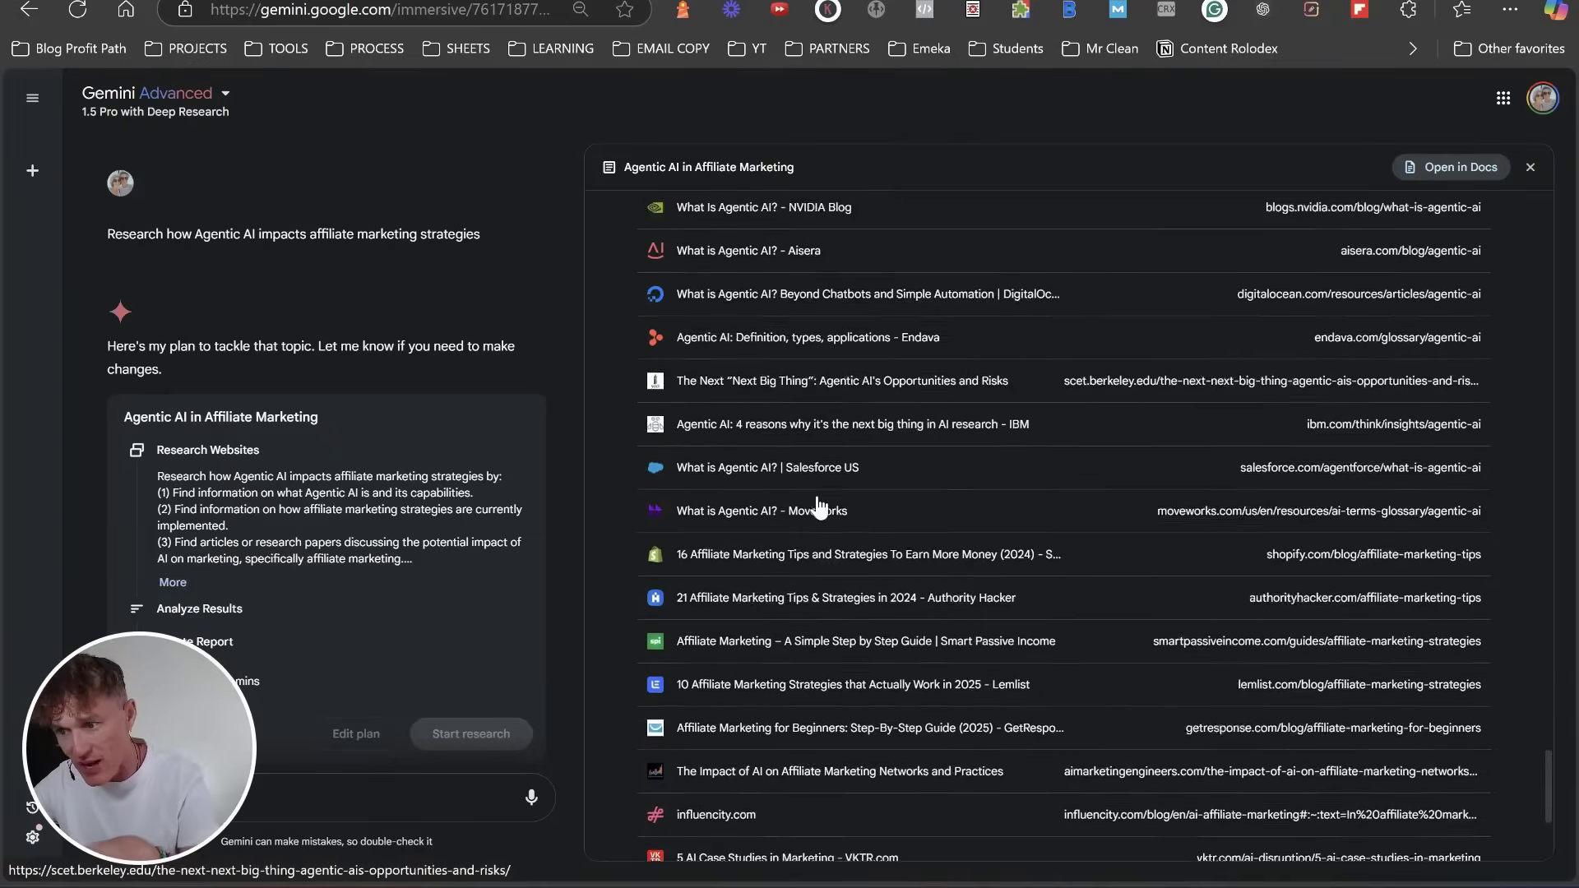
pyautogui.scroll(-3, 834, 492)
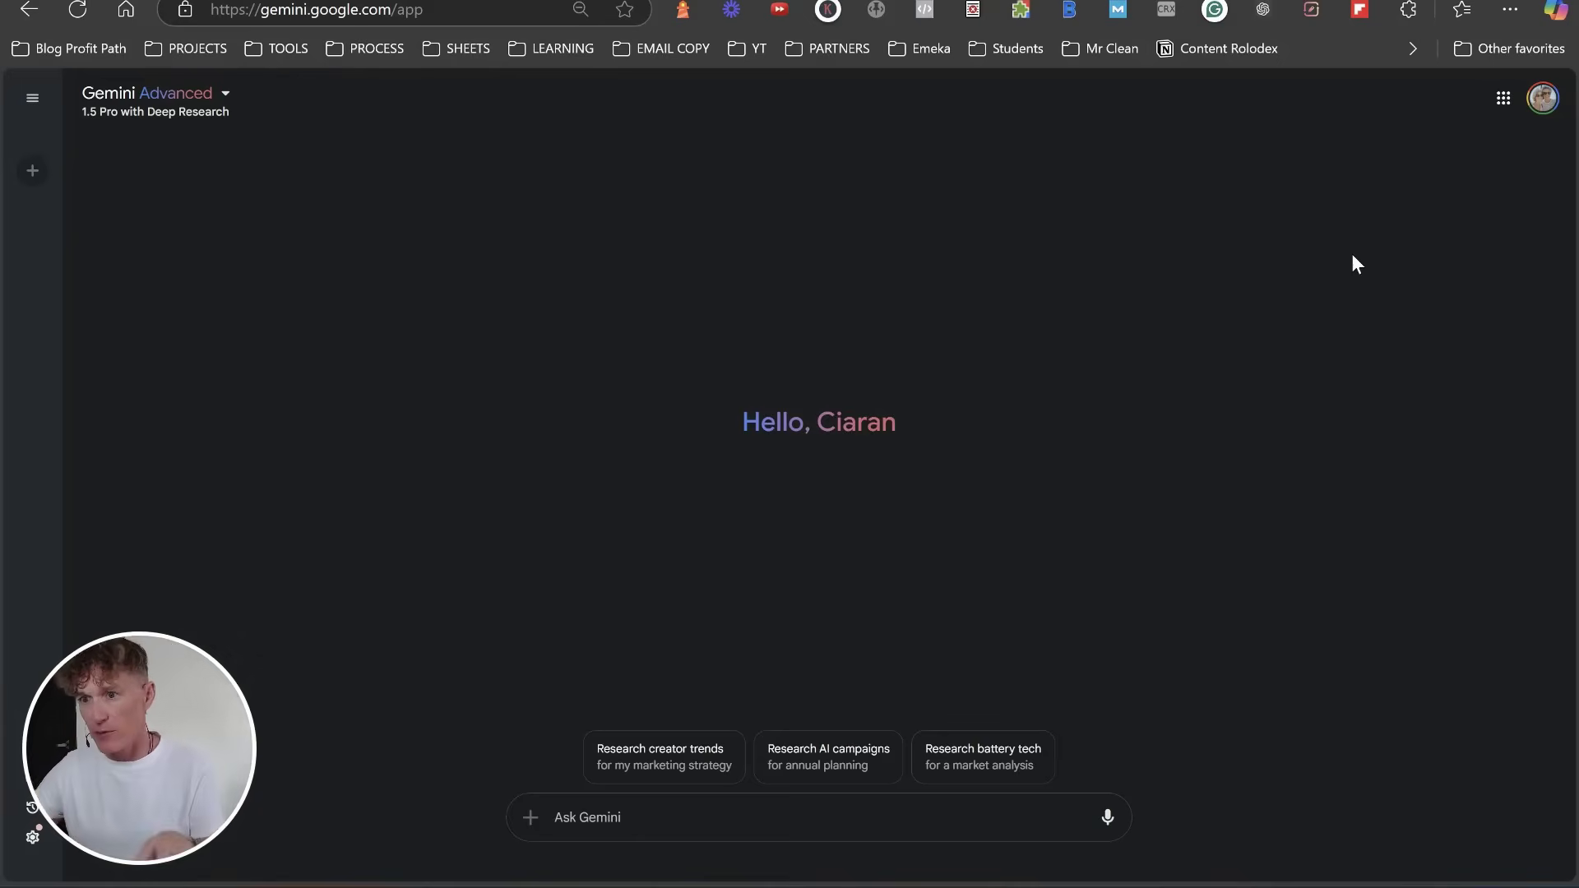
# - Switch the new Gemini chat's model to 1.5 Pro and back to 1.5 Pro with Deep Research
pyautogui.click(216, 106)
pyautogui.click(163, 156)
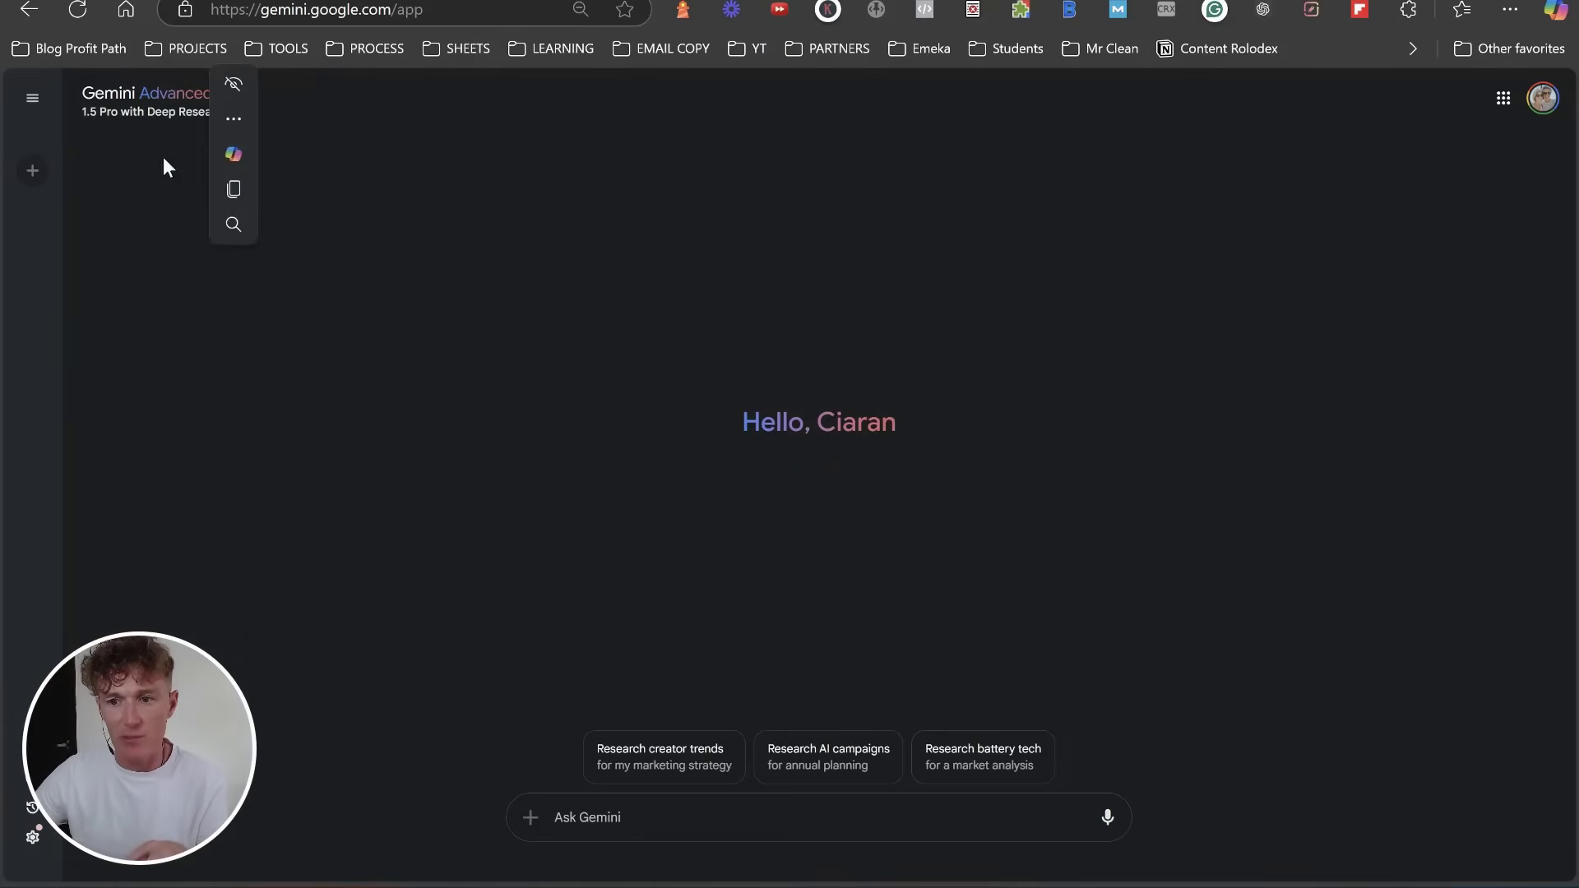
pyautogui.click(150, 115)
pyautogui.click(136, 176)
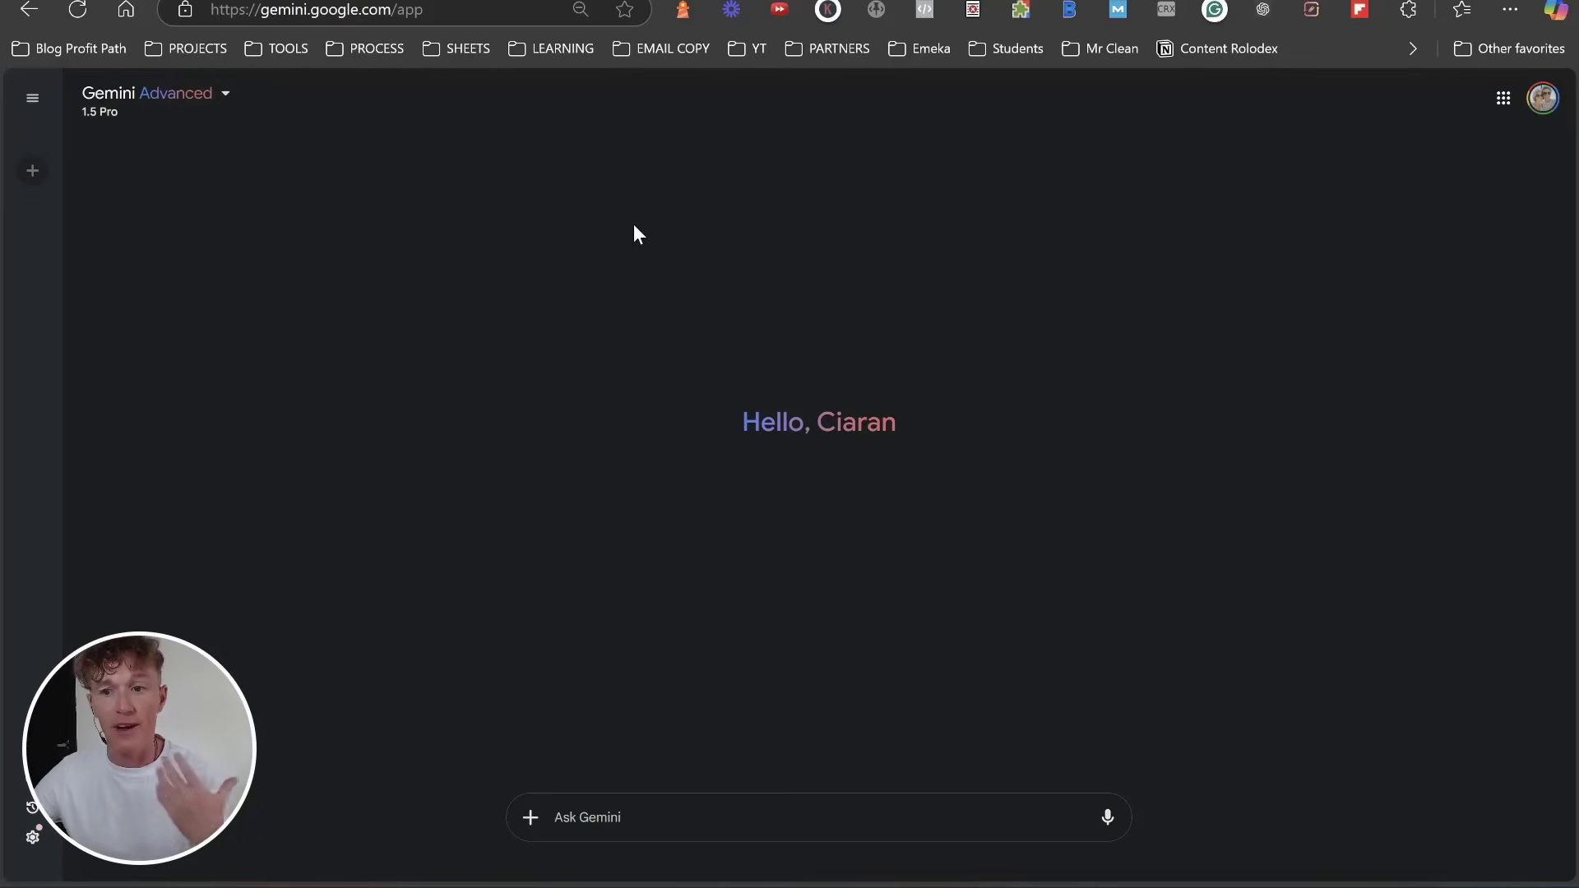
pyautogui.click(195, 100)
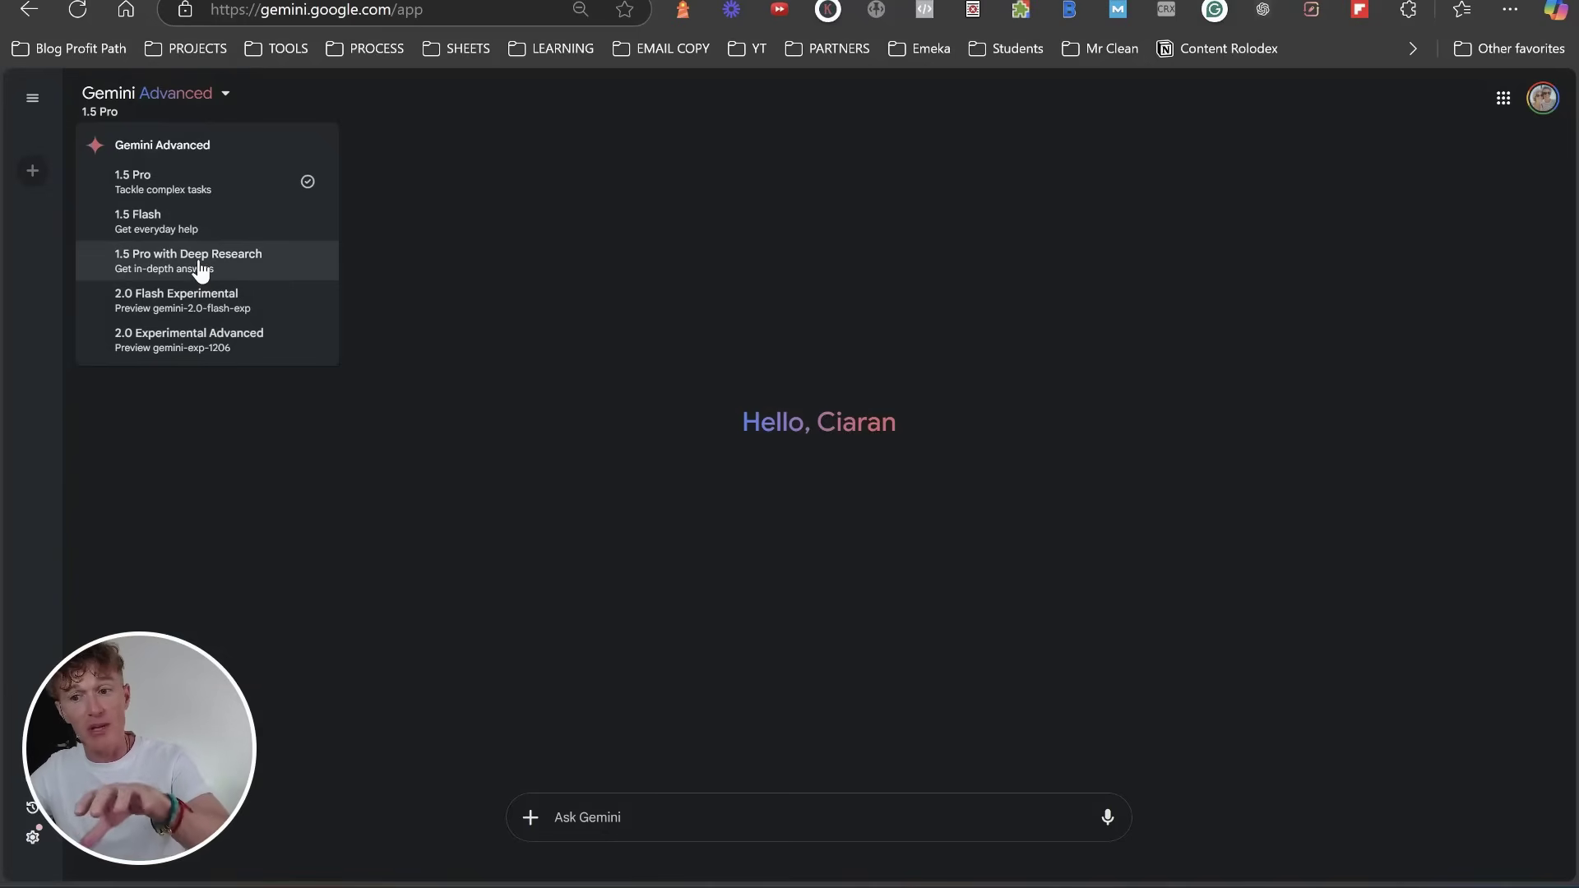
pyautogui.click(306, 265)
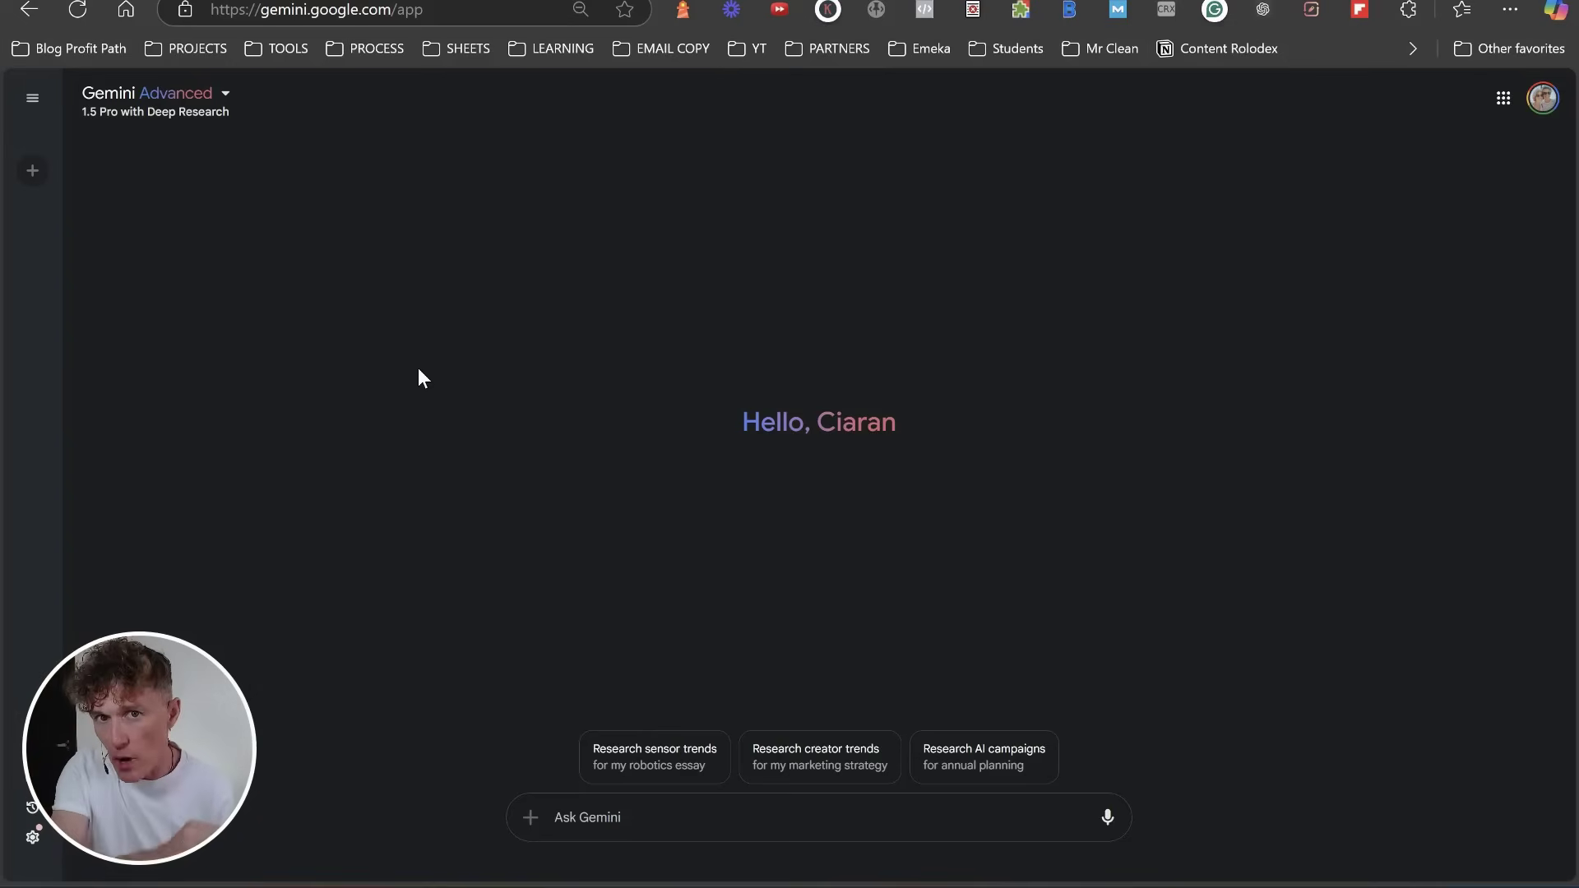
# - Submit the Deep Research prompt "Research how Agentic AI impacts affiliate marketing strategies"
pyautogui.click(623, 817)
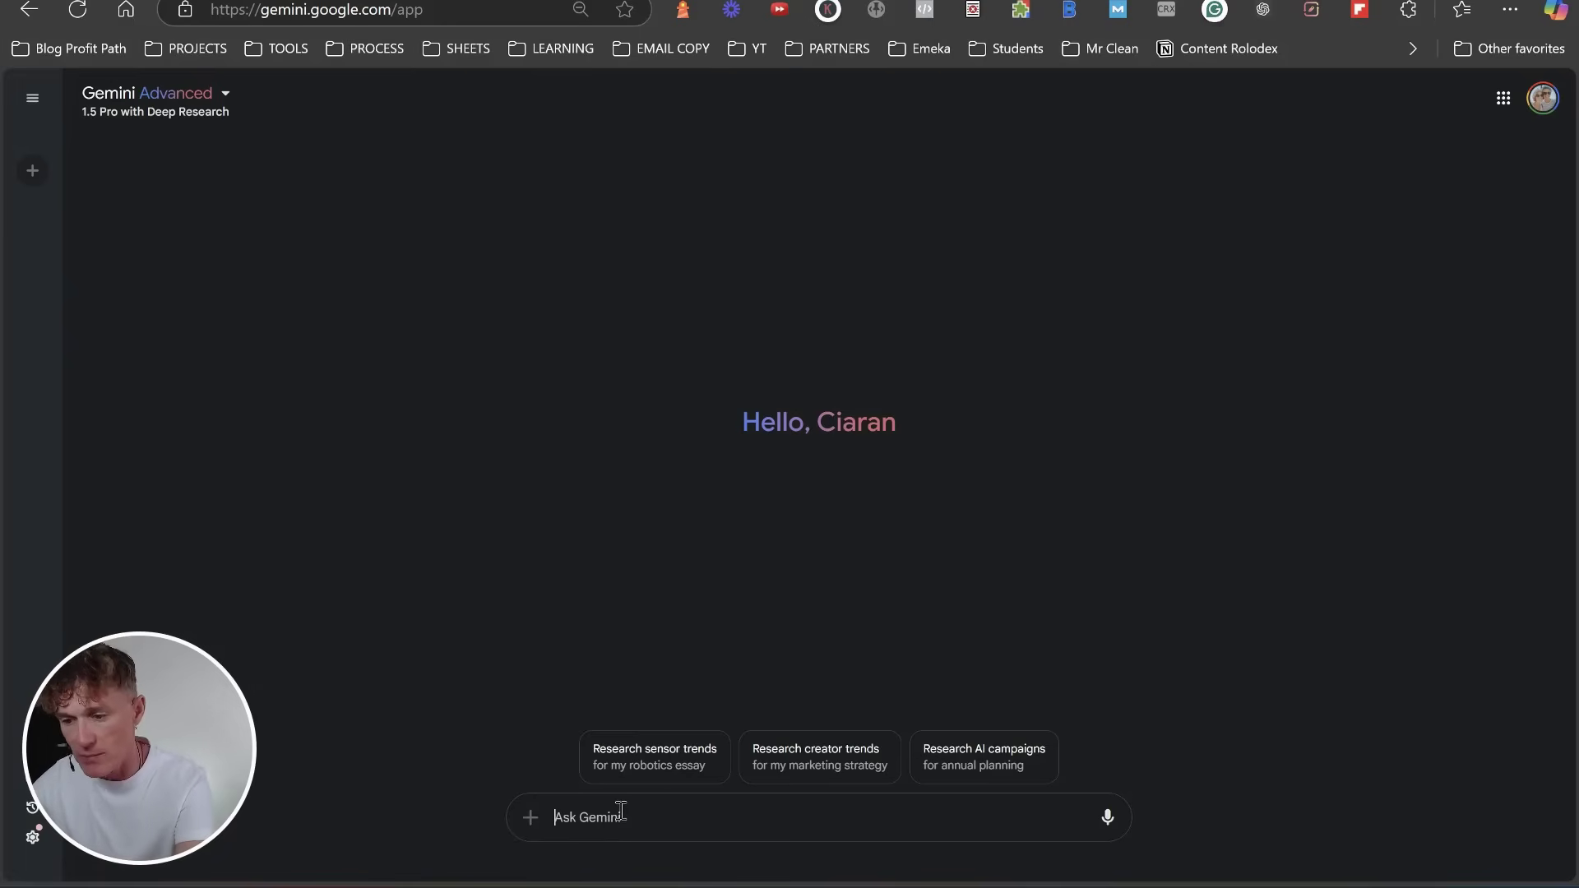
pyautogui.write('Research how Agentic AI impacts affiliate marketing strategies')
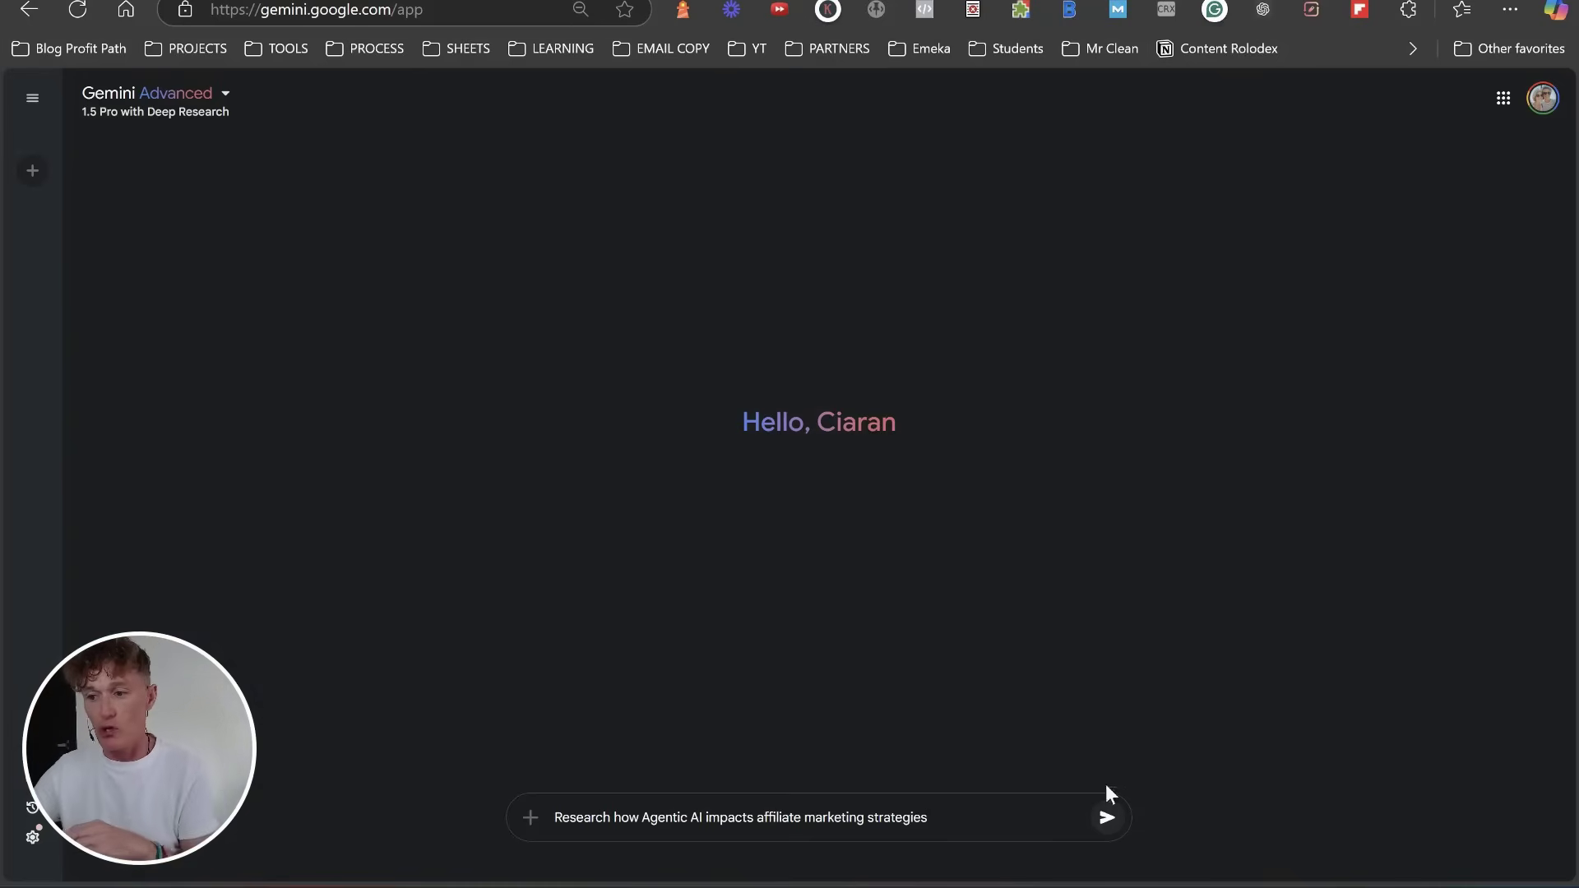
pyautogui.click(1107, 818)
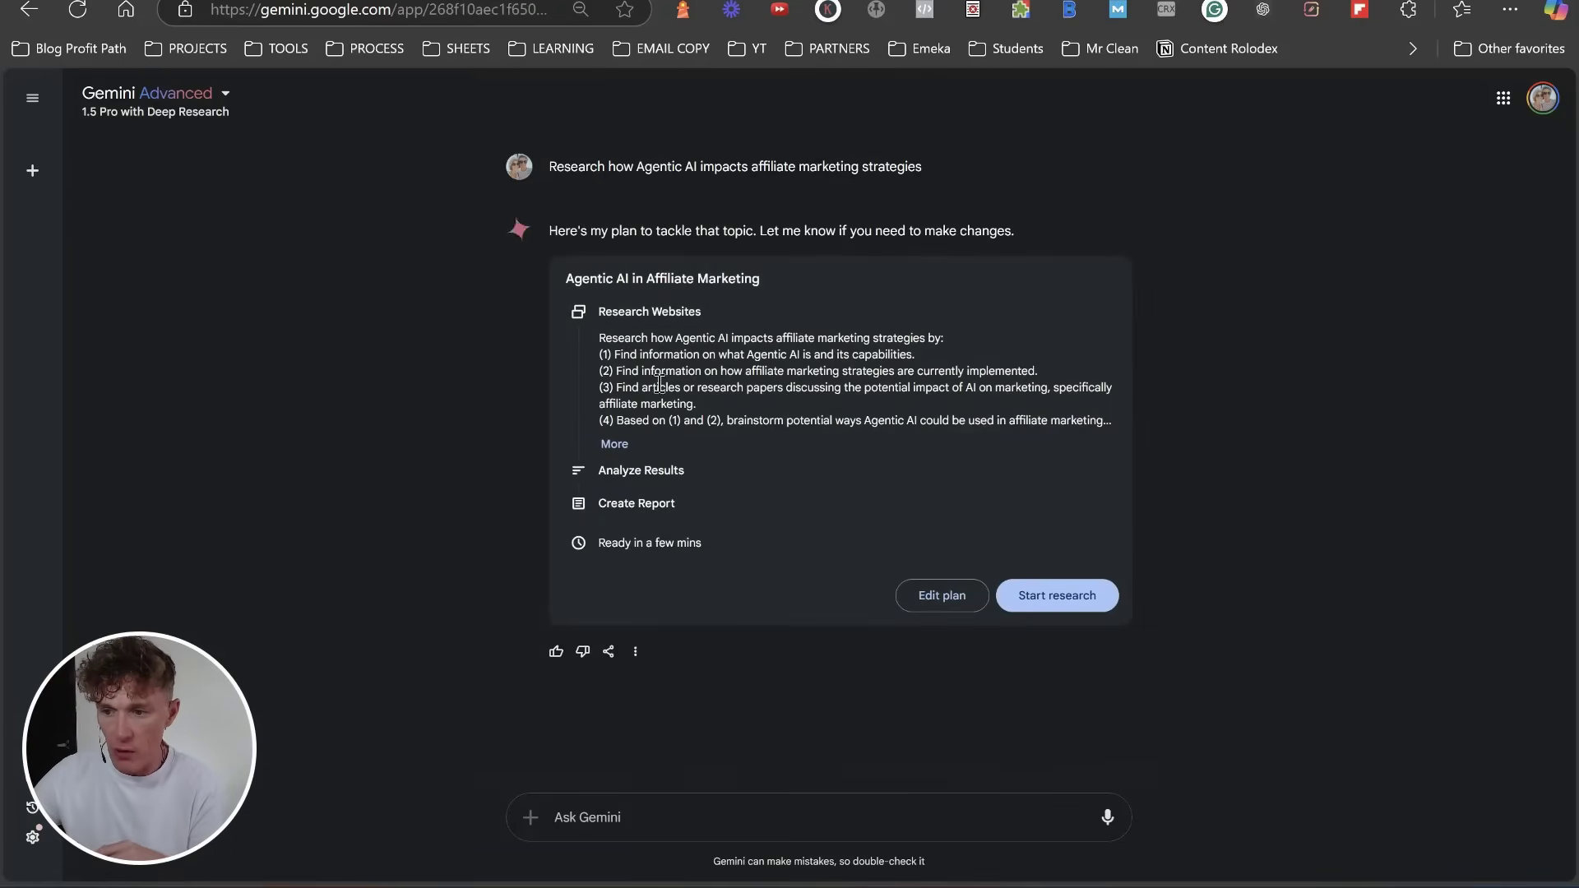
# - Expand the proposed research plan, request to edit it, and approve it with the reply "actually this is ok, lets go"
pyautogui.click(614, 444)
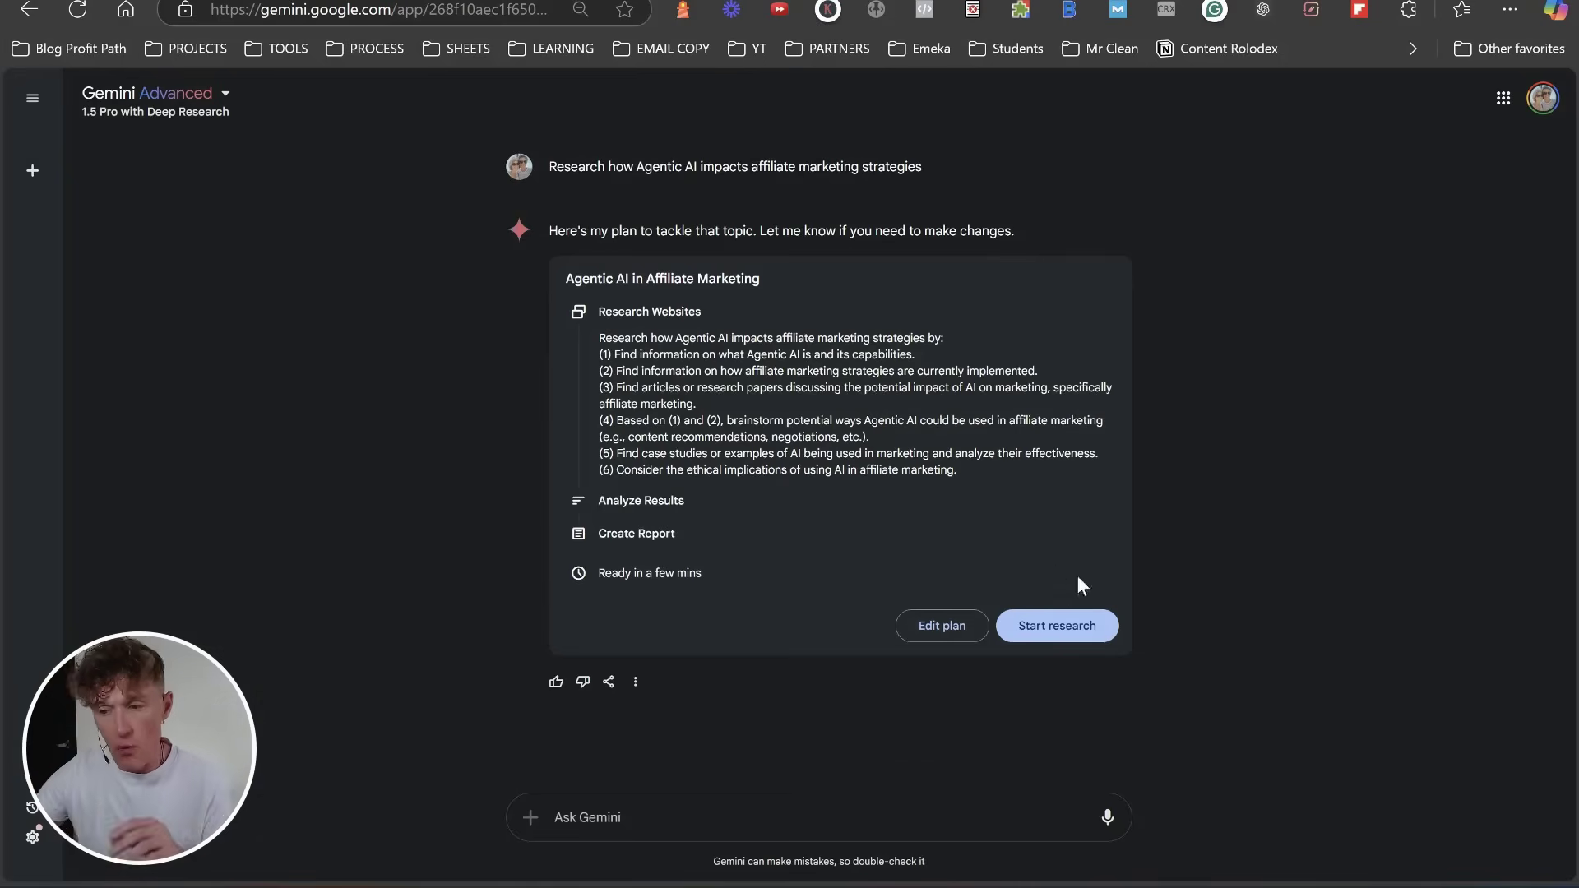
pyautogui.click(945, 623)
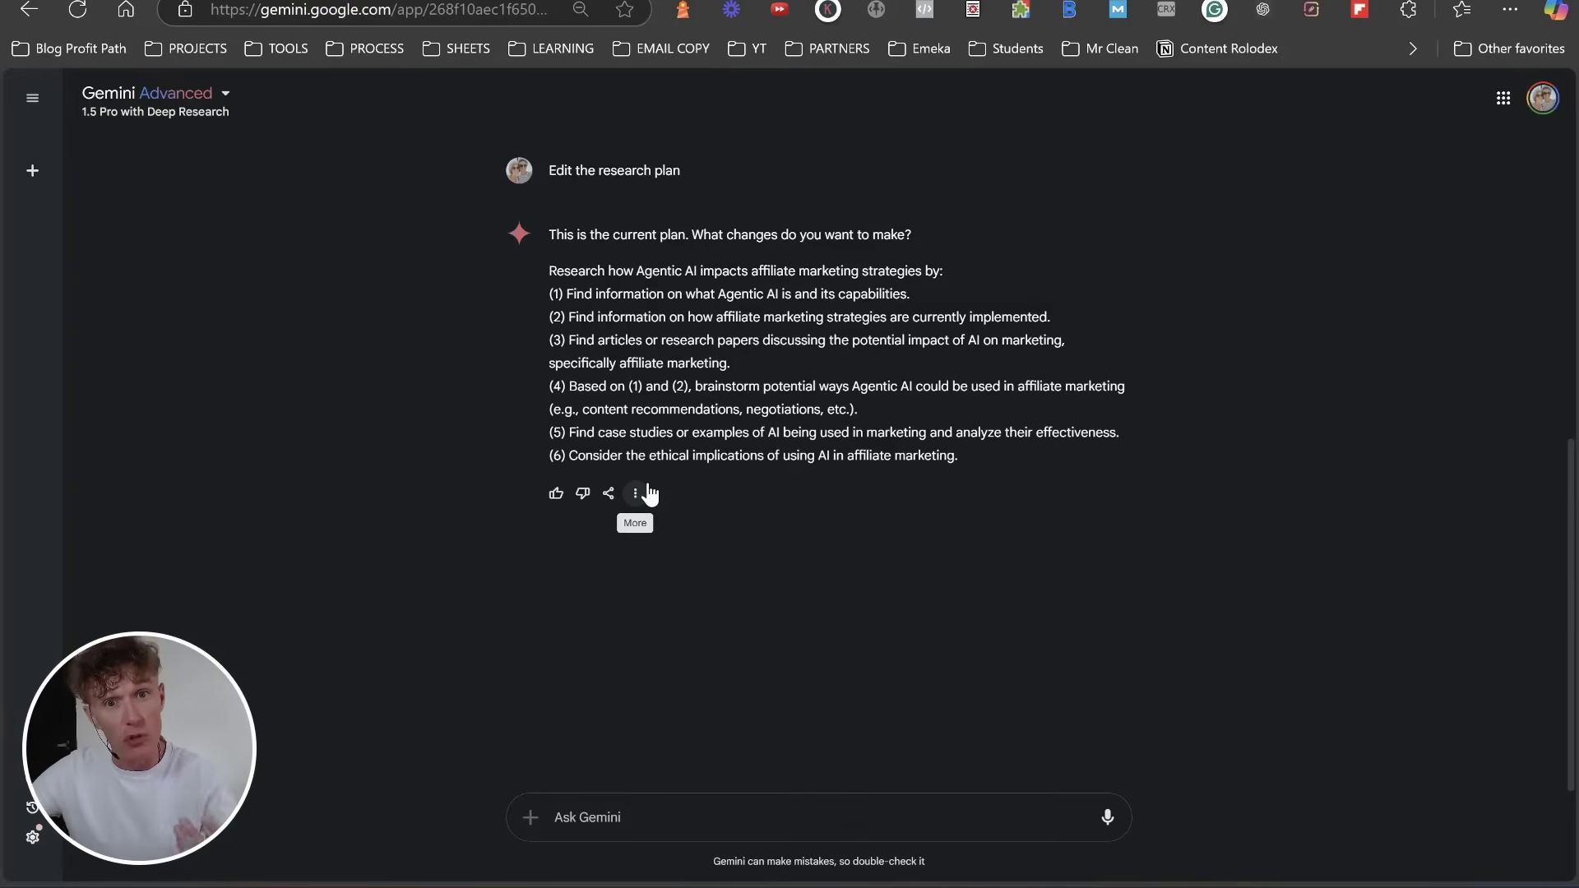
pyautogui.click(624, 825)
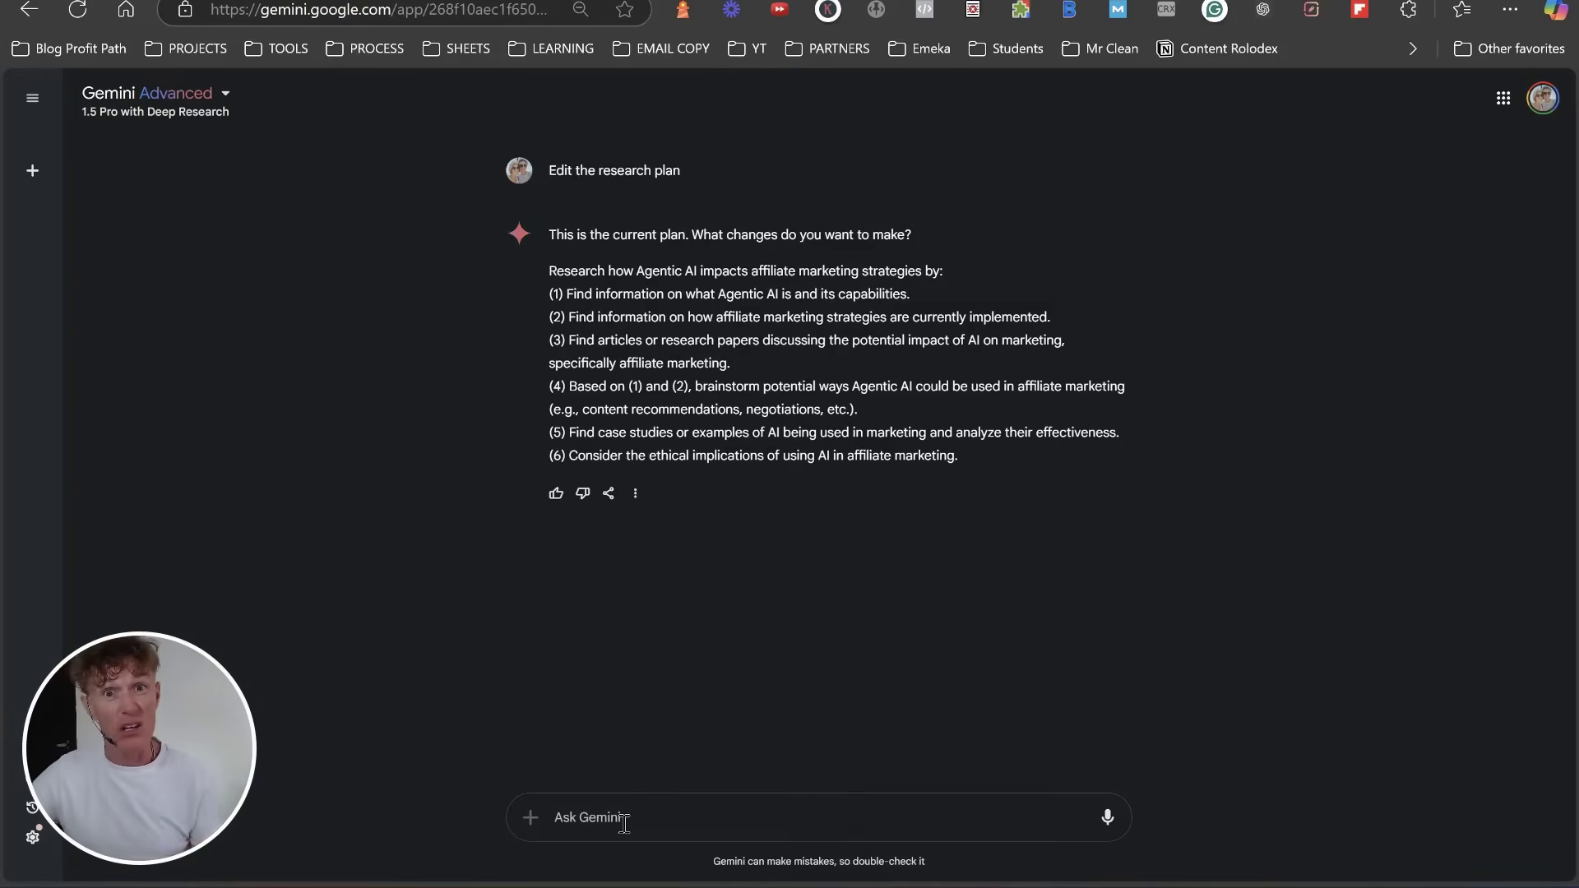
pyautogui.write('actually this is ok, lets go')
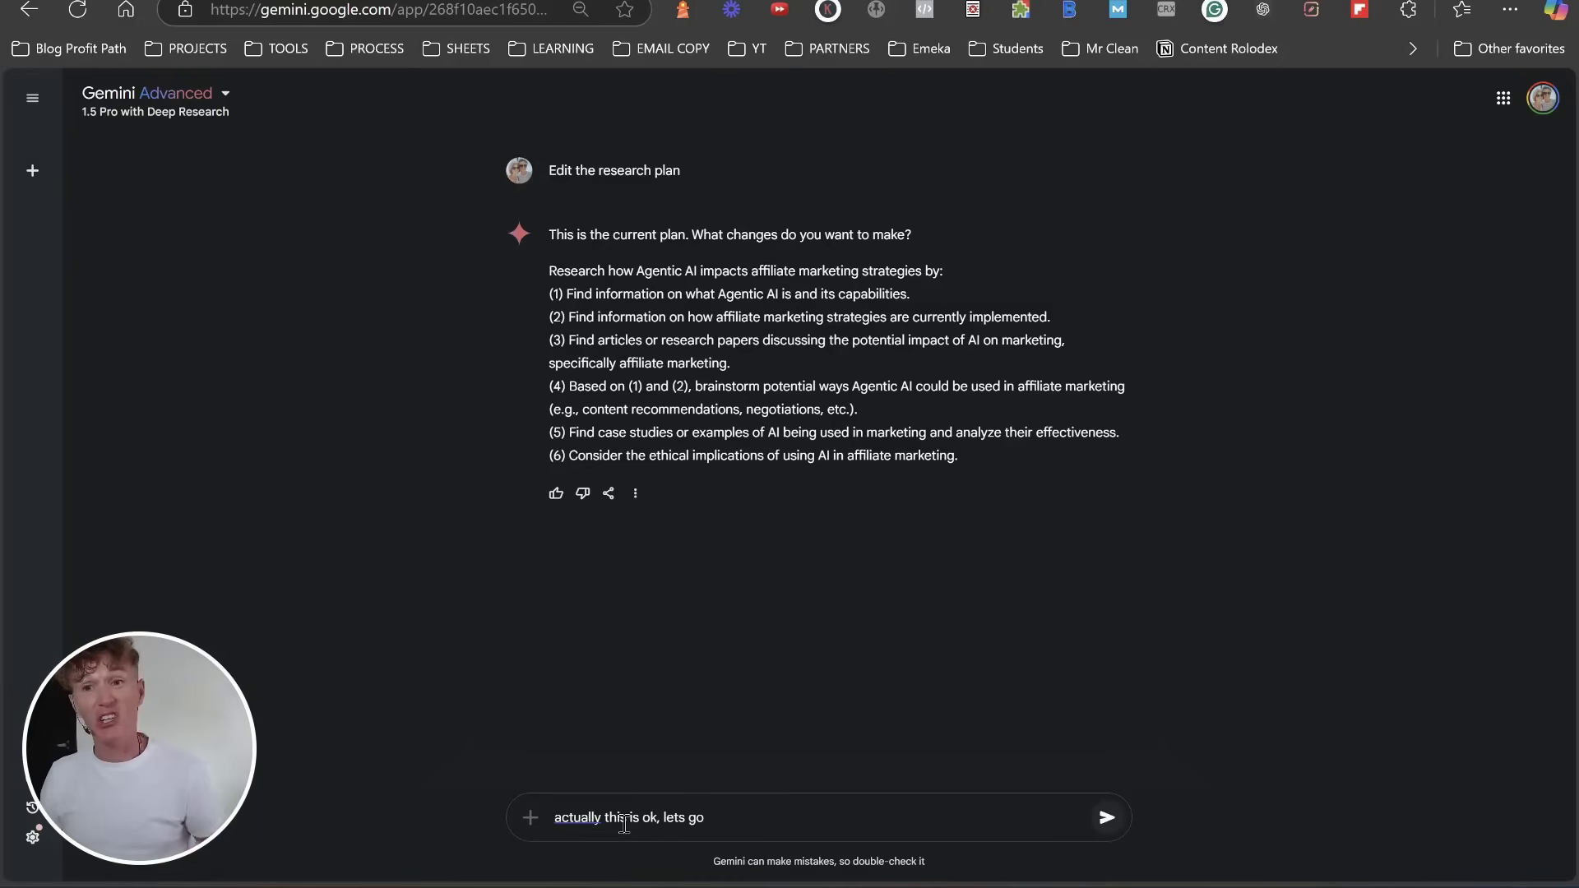
pyautogui.press('Return')
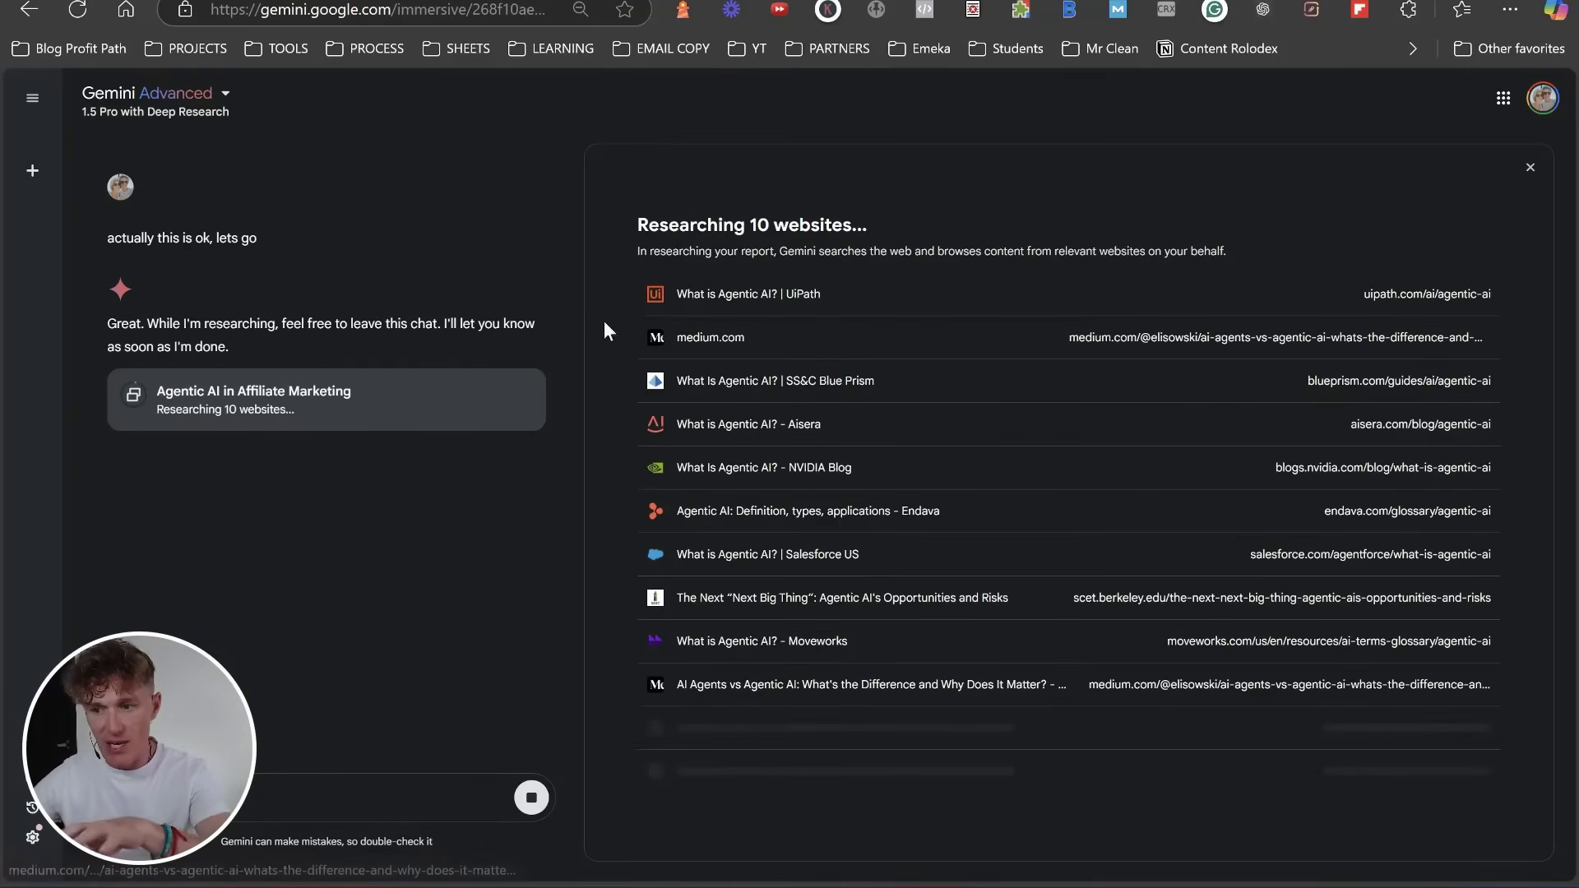
# - Look through the websites being researched and the finished report's sections on strategies, potential impact, examples and challenges
pyautogui.scroll(-2, 622, 298)
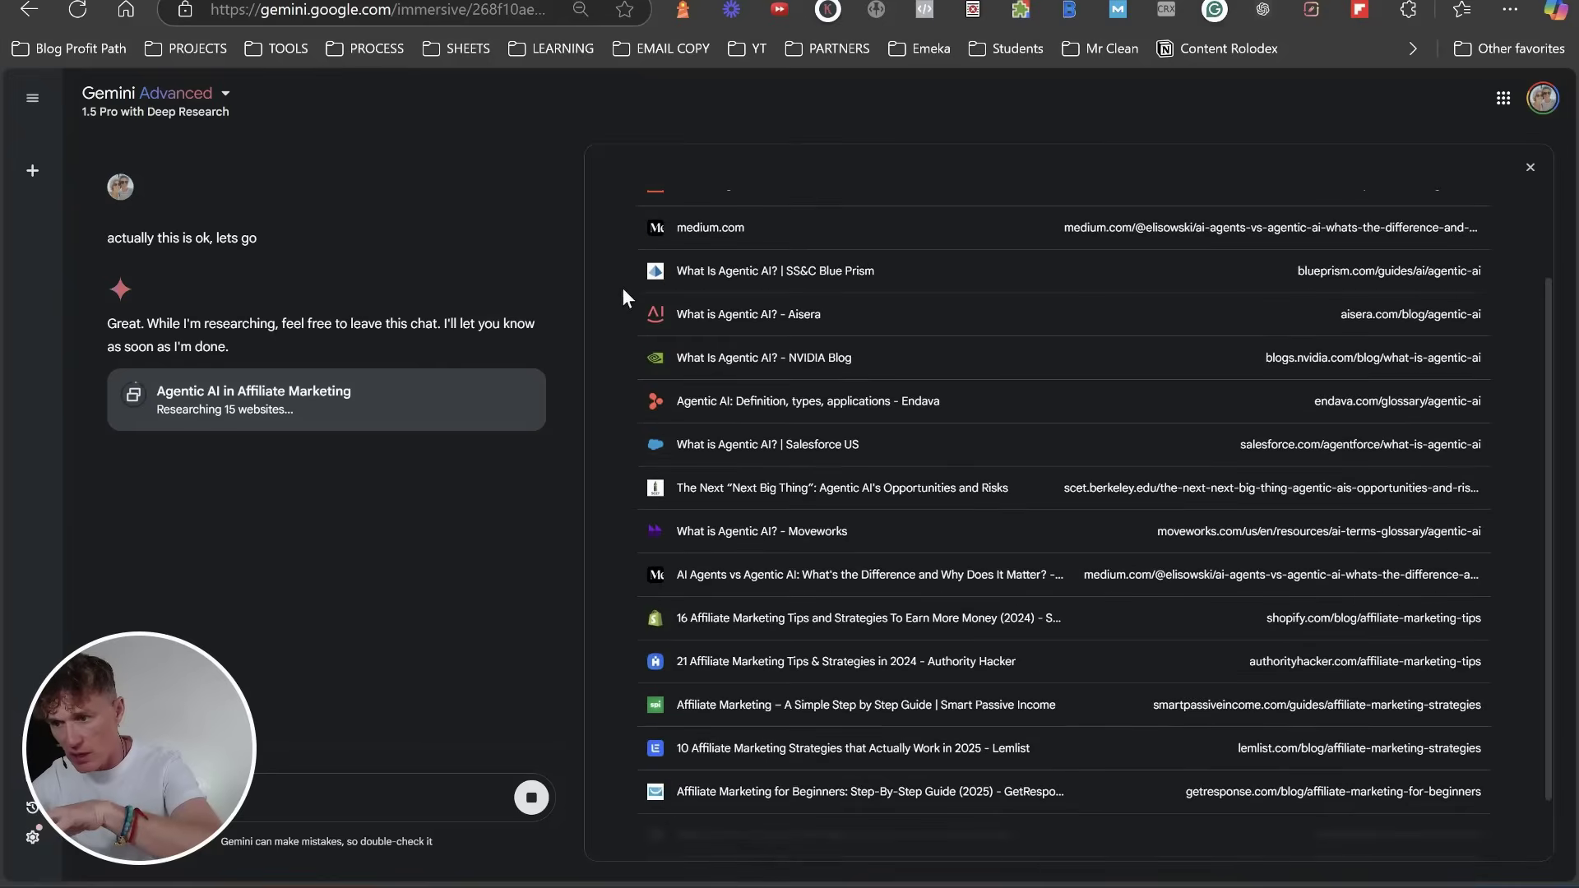
pyautogui.scroll(-3, 701, 317)
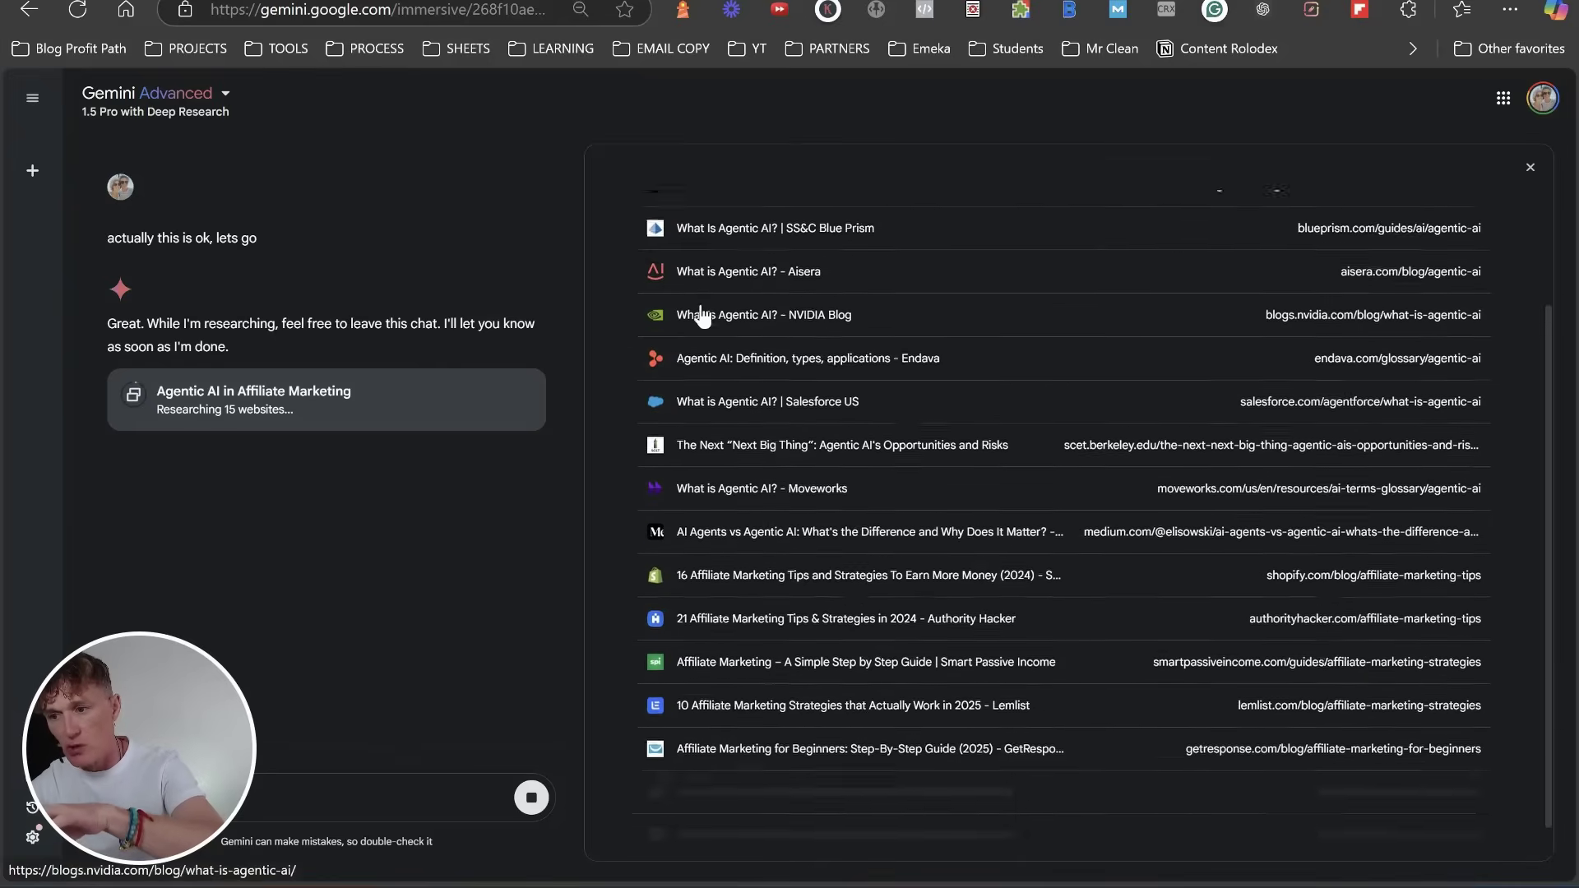
pyautogui.scroll(3, 576, 368)
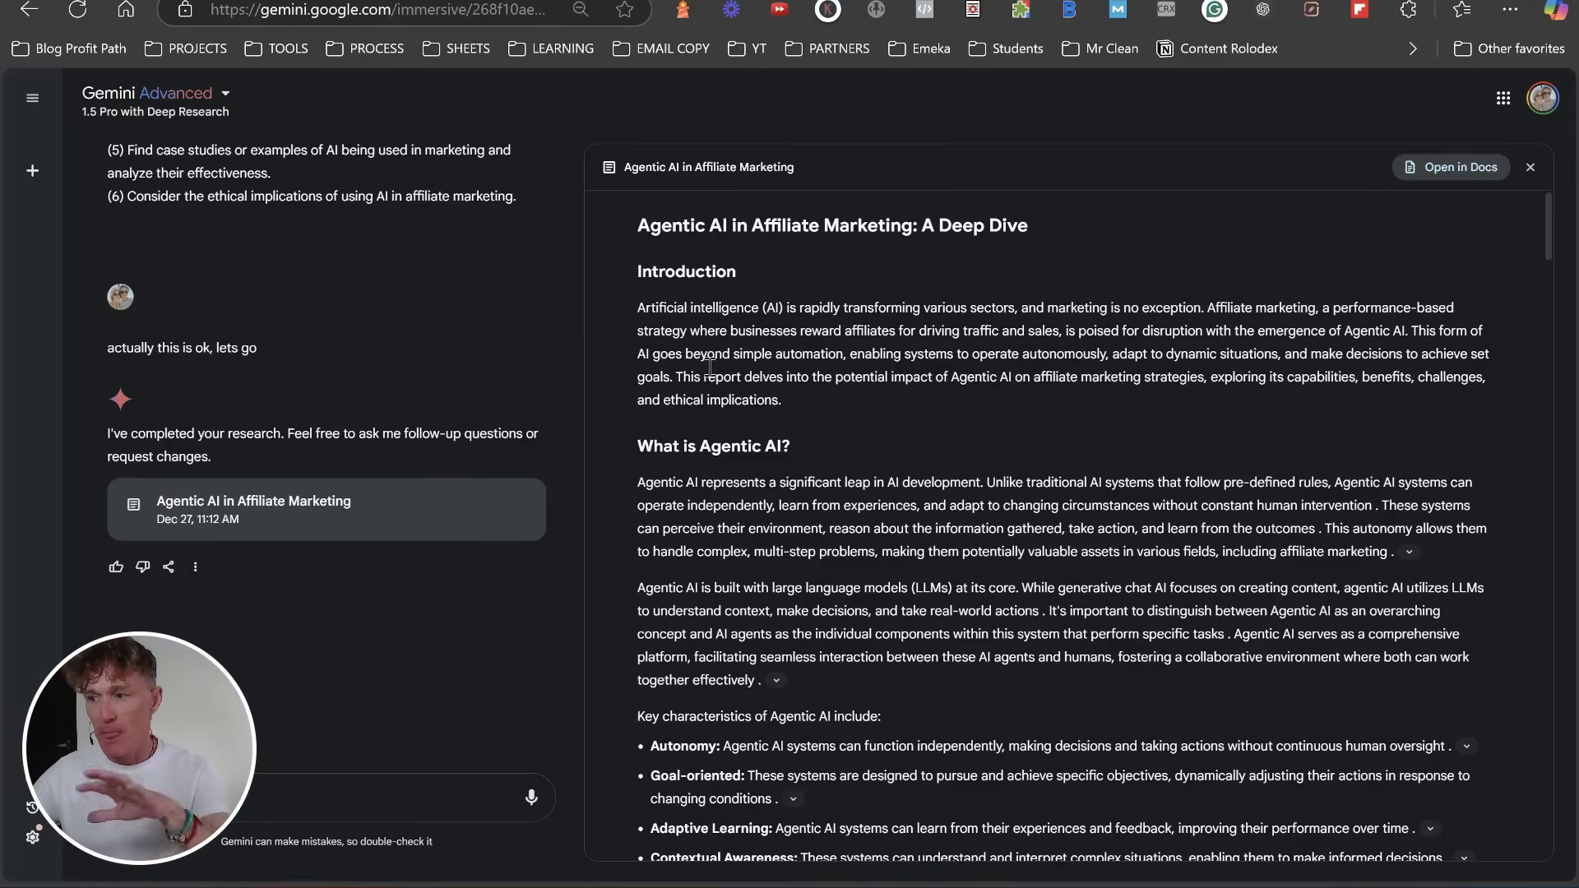
pyautogui.scroll(-18, 756, 333)
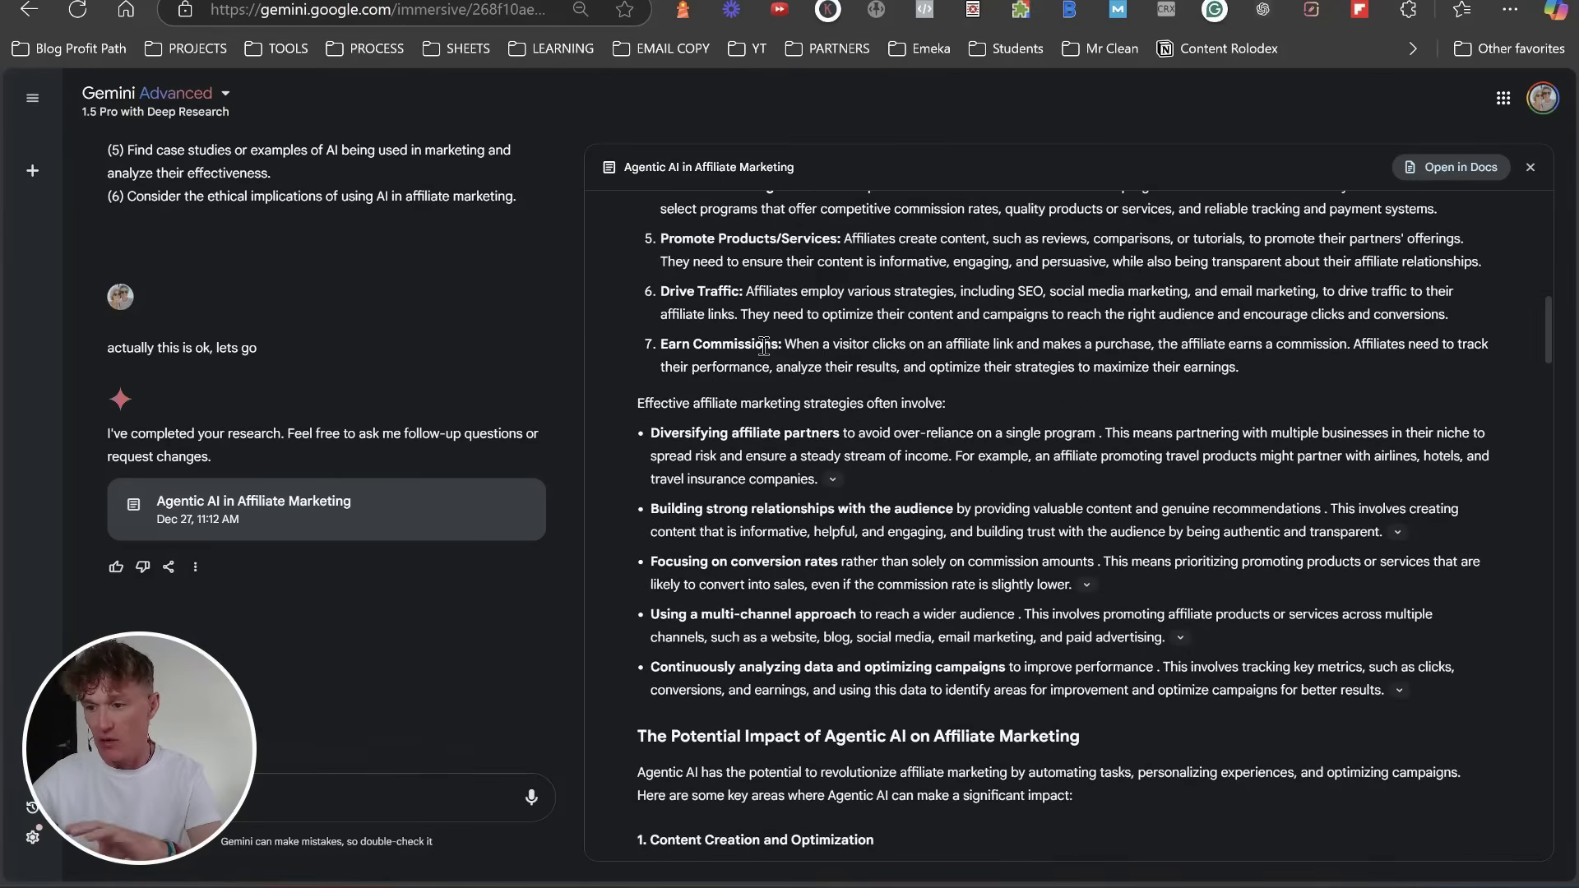
pyautogui.scroll(-17, 764, 346)
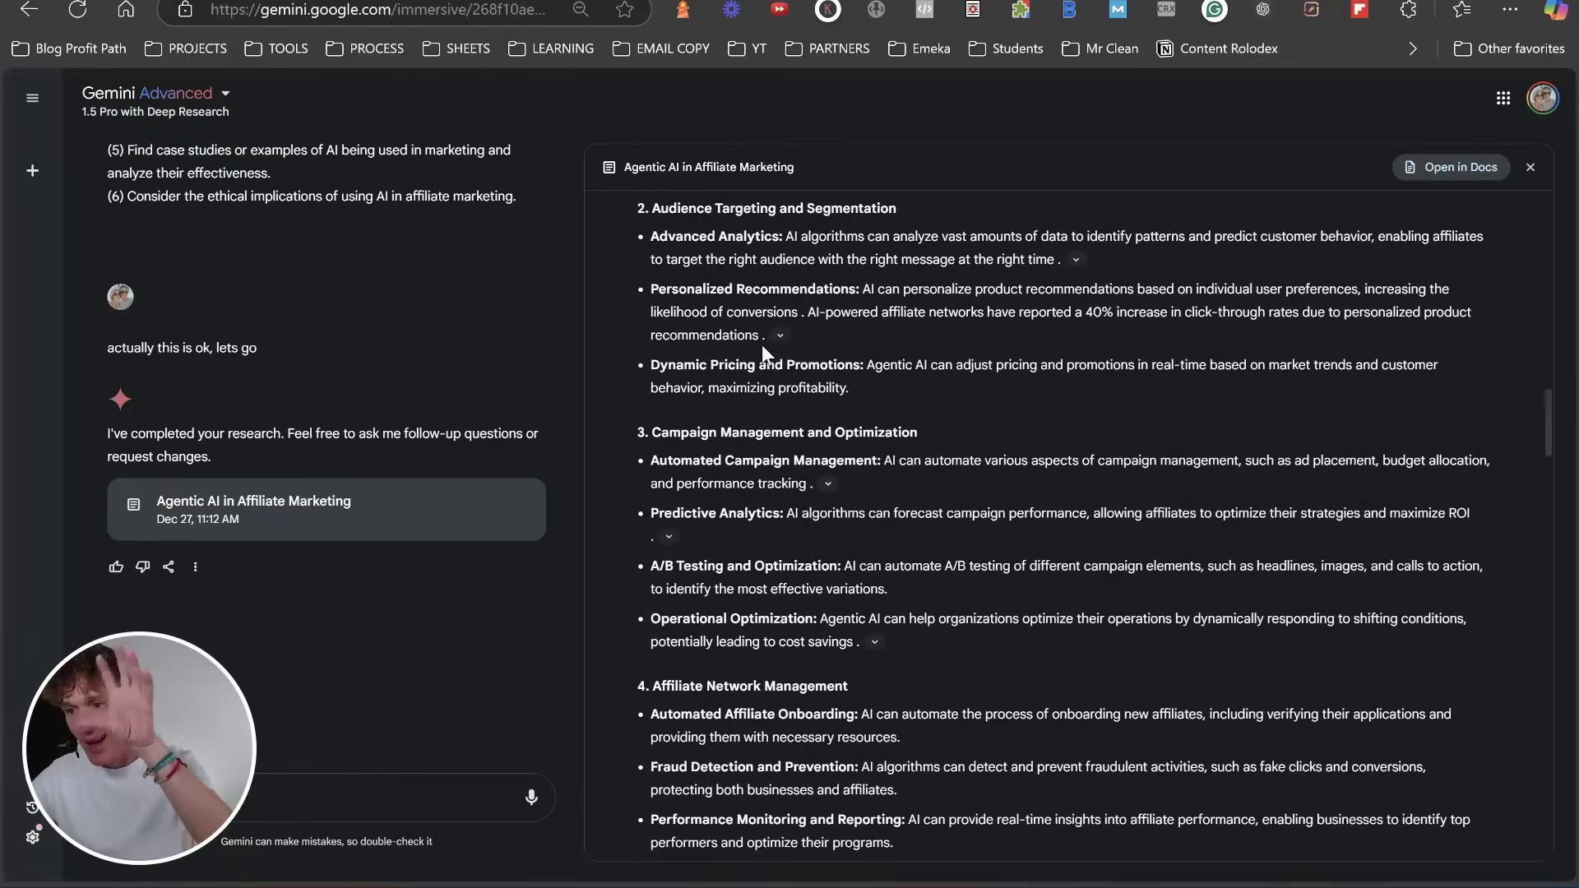
pyautogui.scroll(-5, 761, 344)
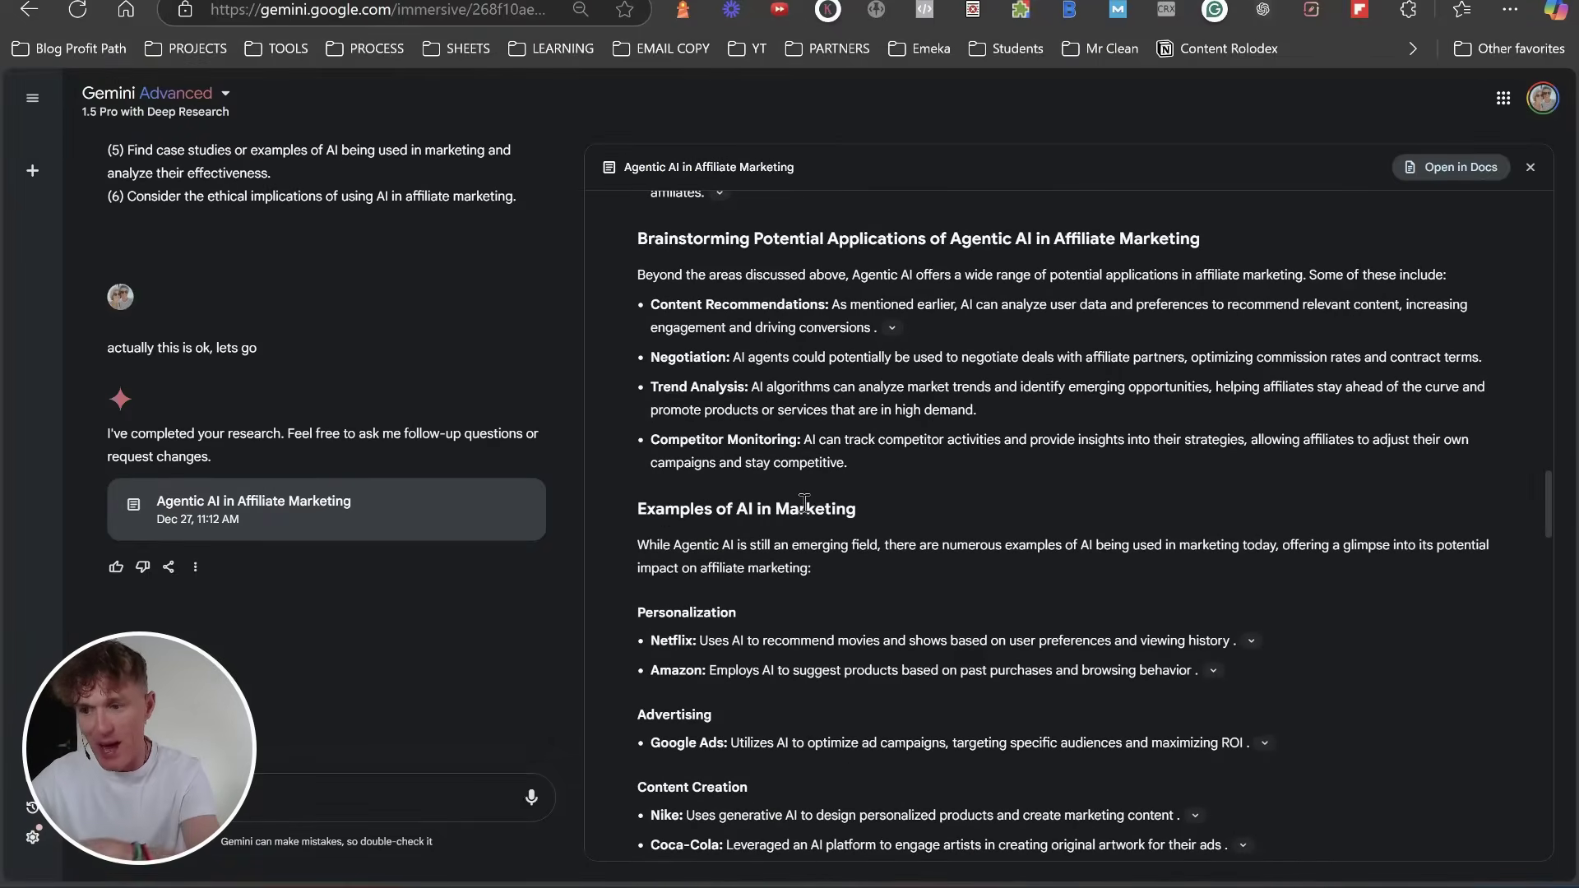
pyautogui.scroll(-3, 804, 502)
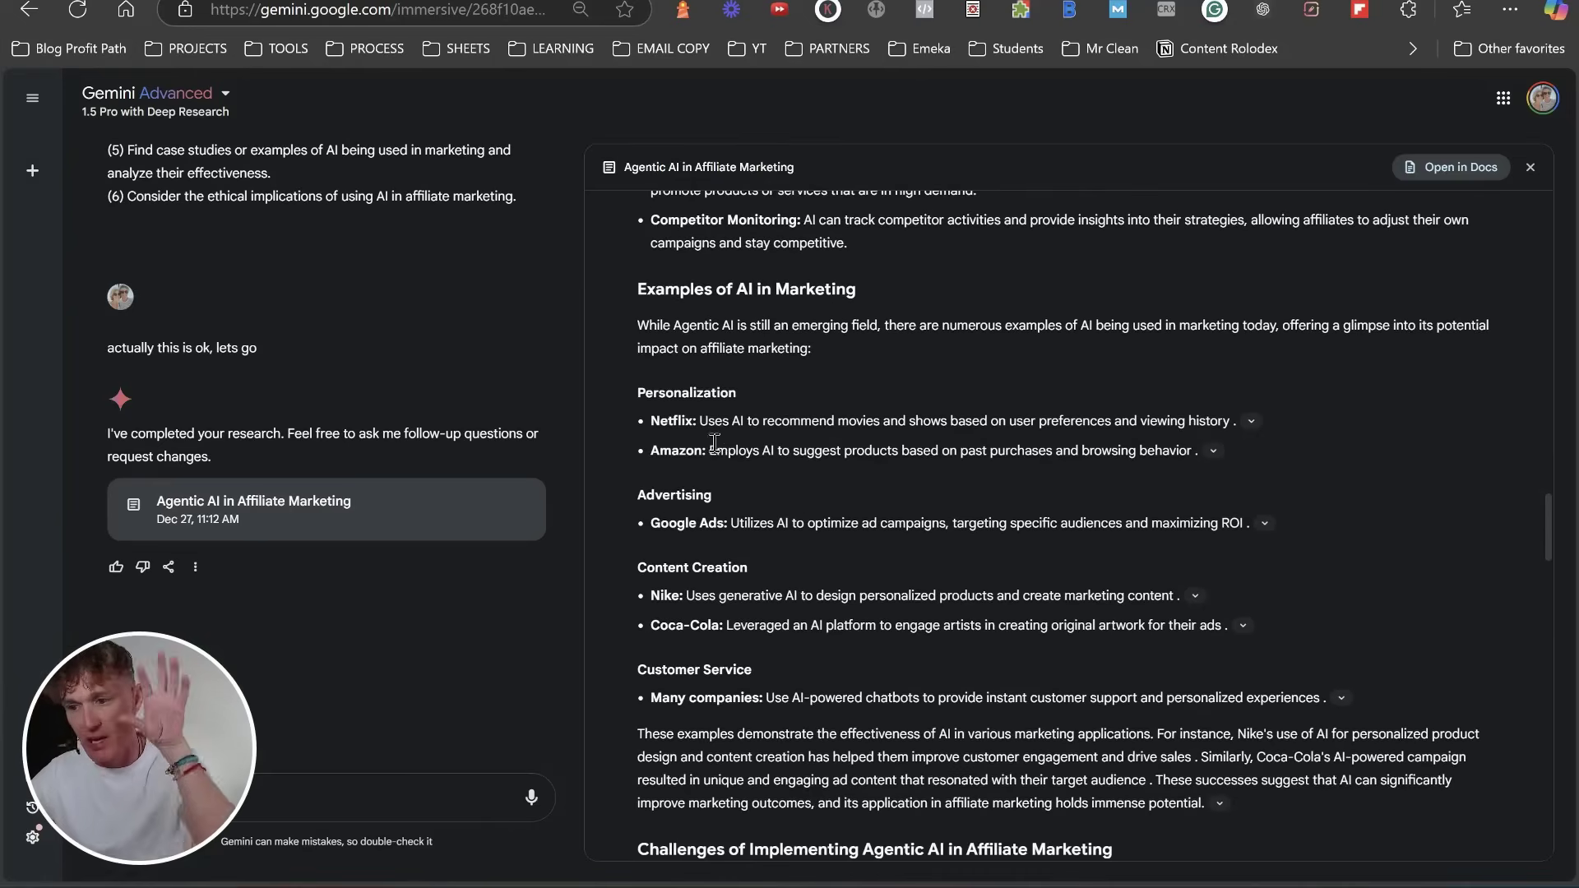
pyautogui.scroll(-4, 709, 432)
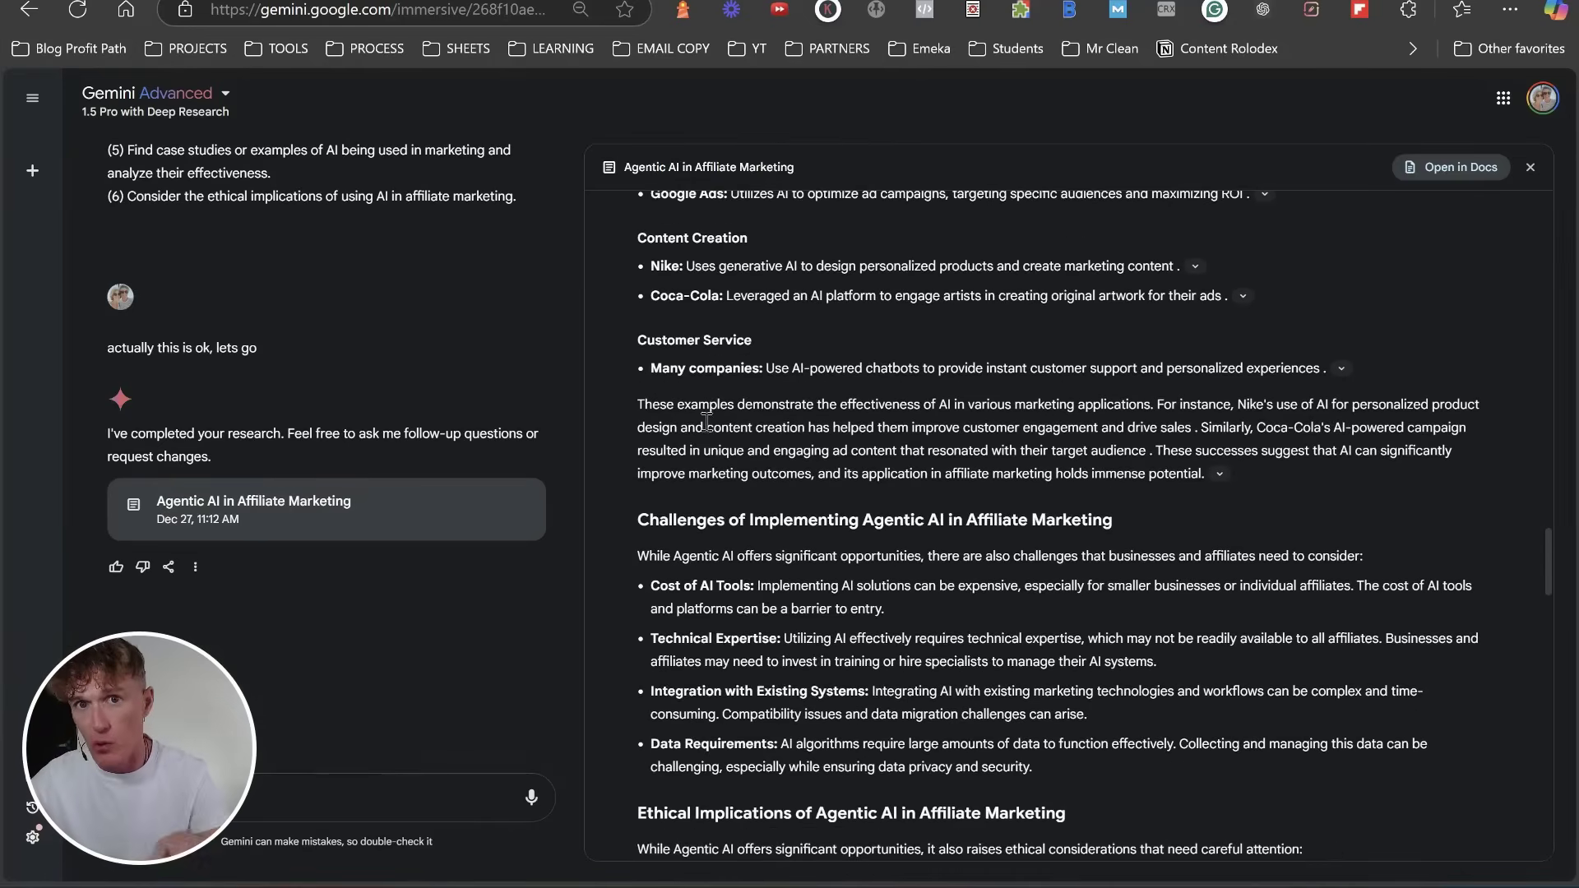
pyautogui.scroll(15, 706, 422)
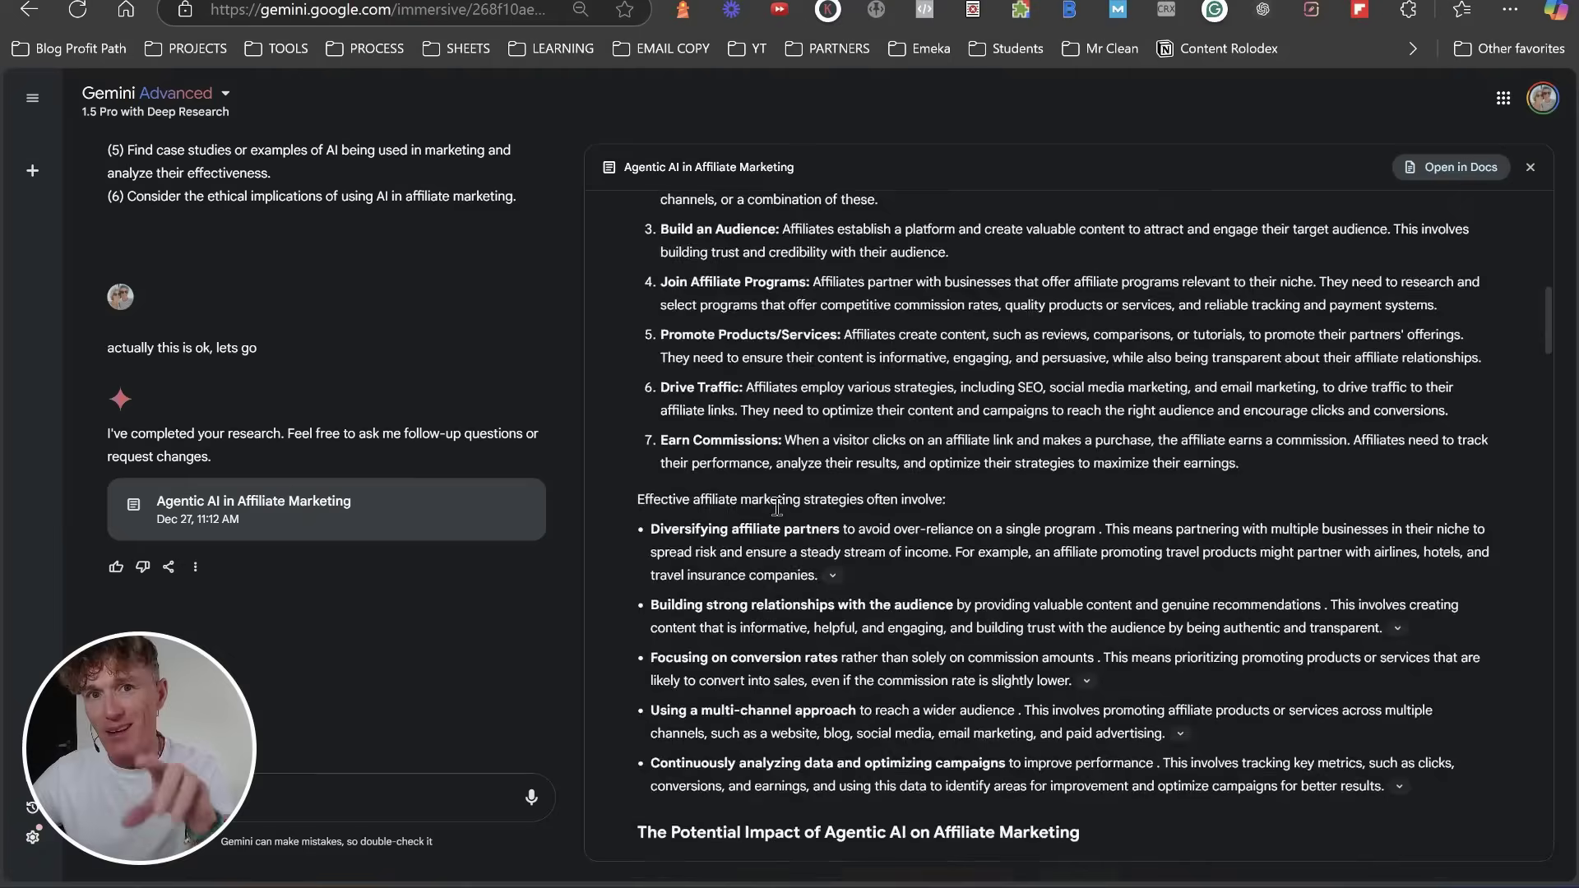
pyautogui.scroll(10, 778, 506)
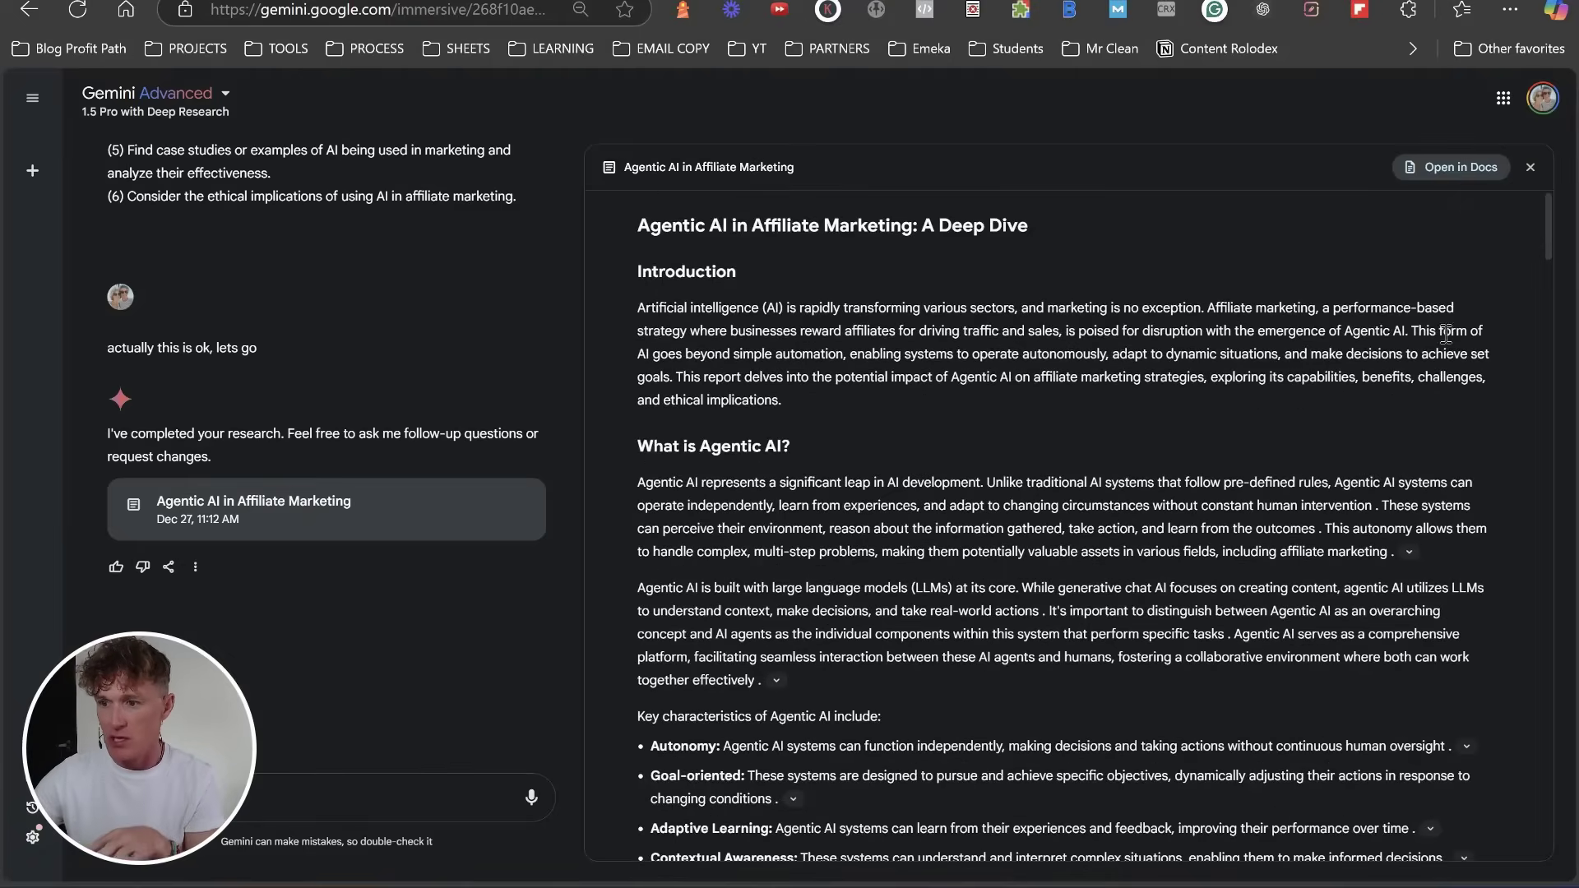
# - Export the Agentic AI in Affiliate Marketing report to Google Docs and open the new document
pyautogui.click(1441, 182)
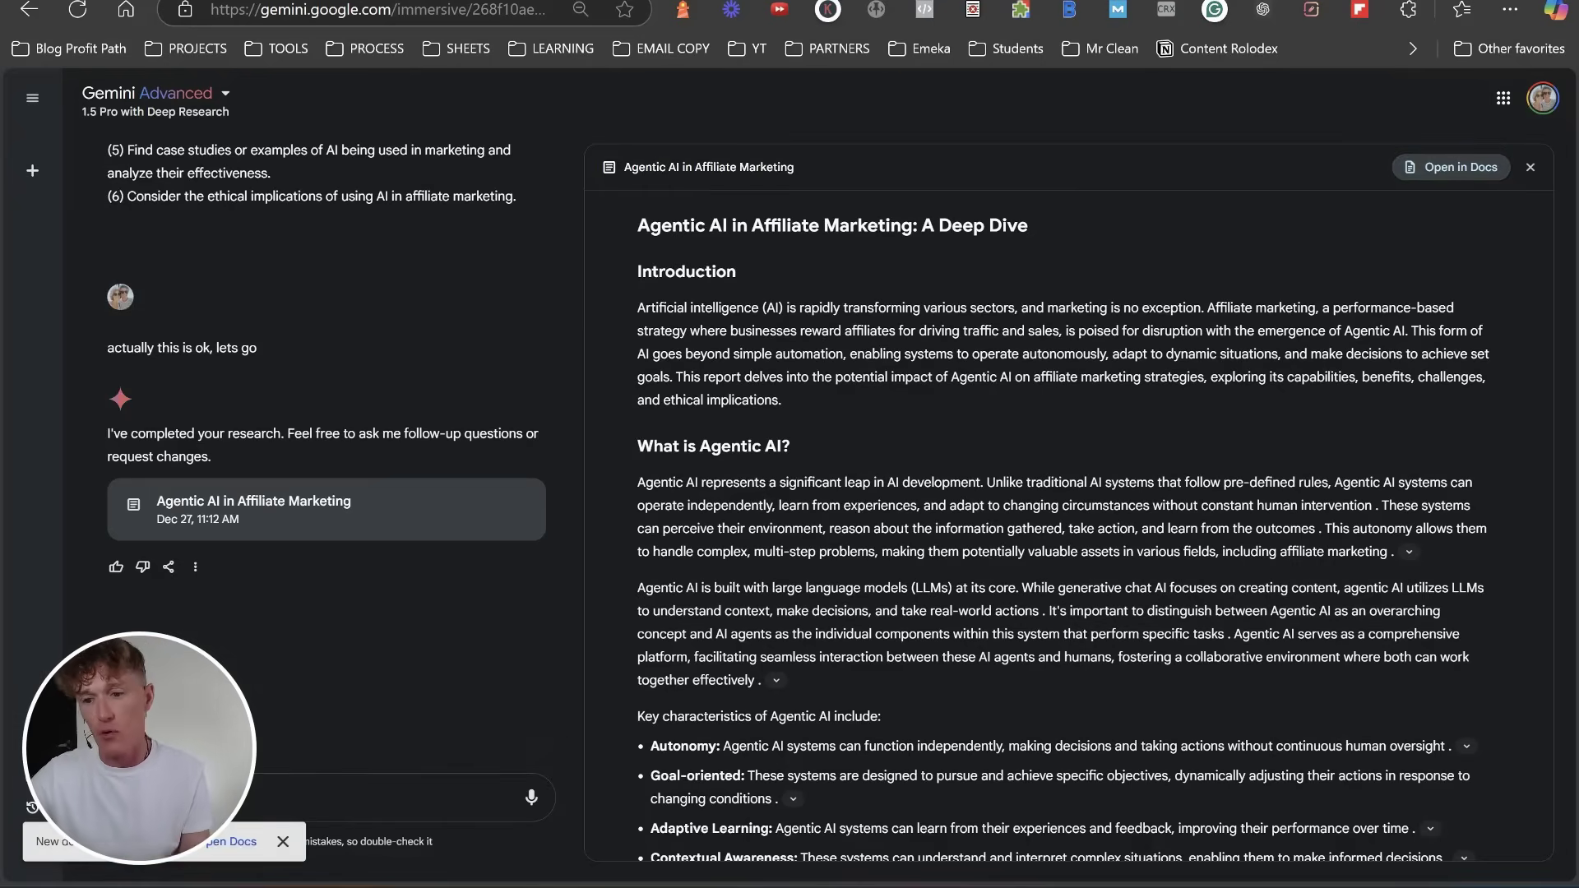
pyautogui.click(233, 851)
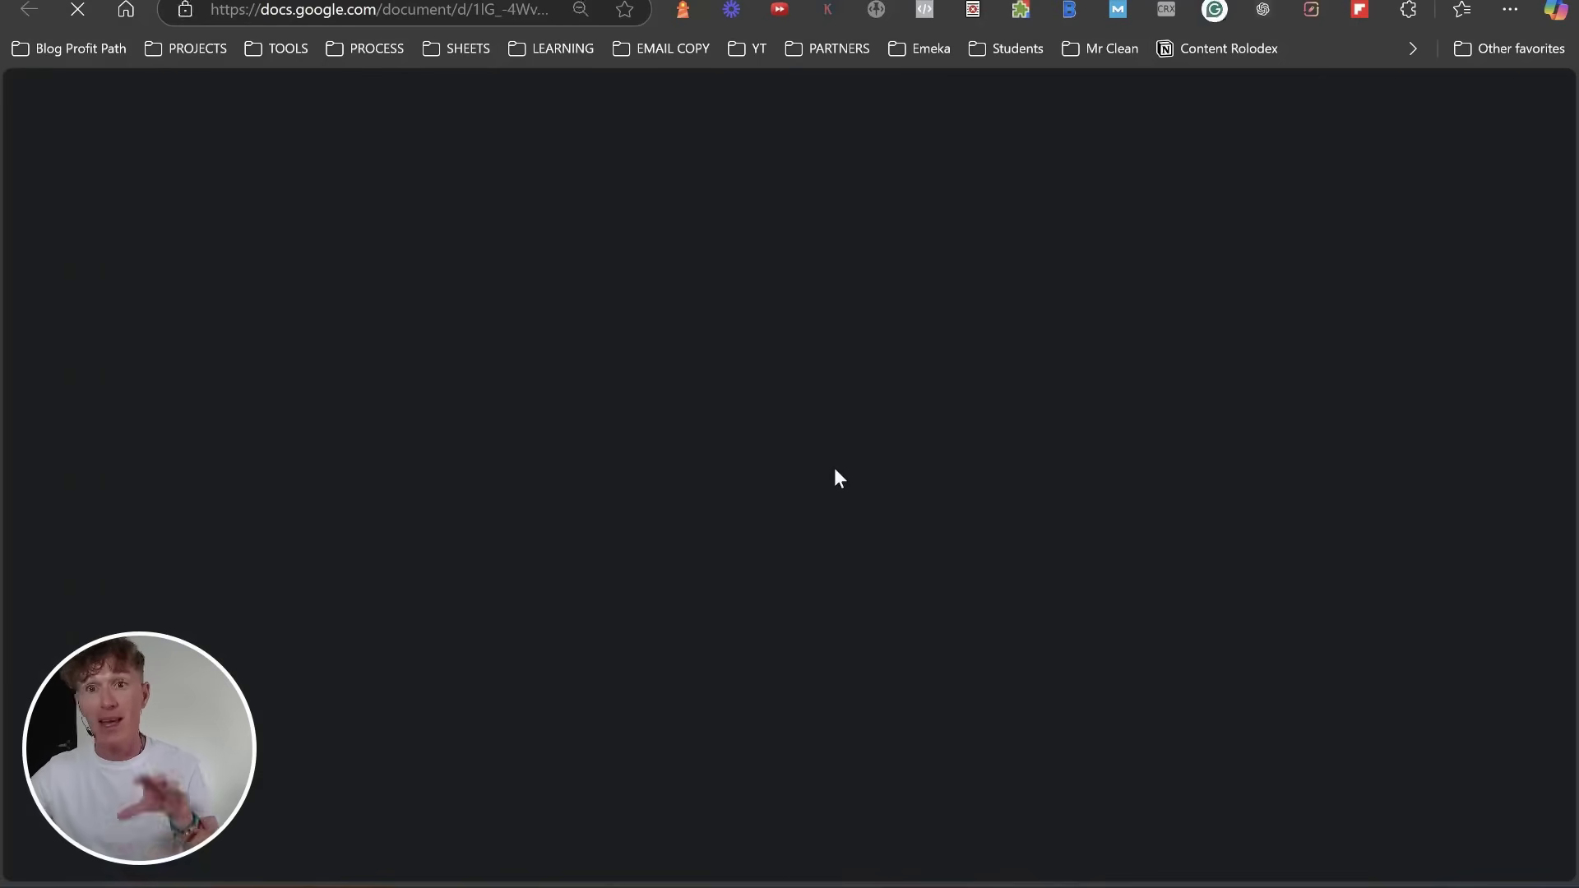
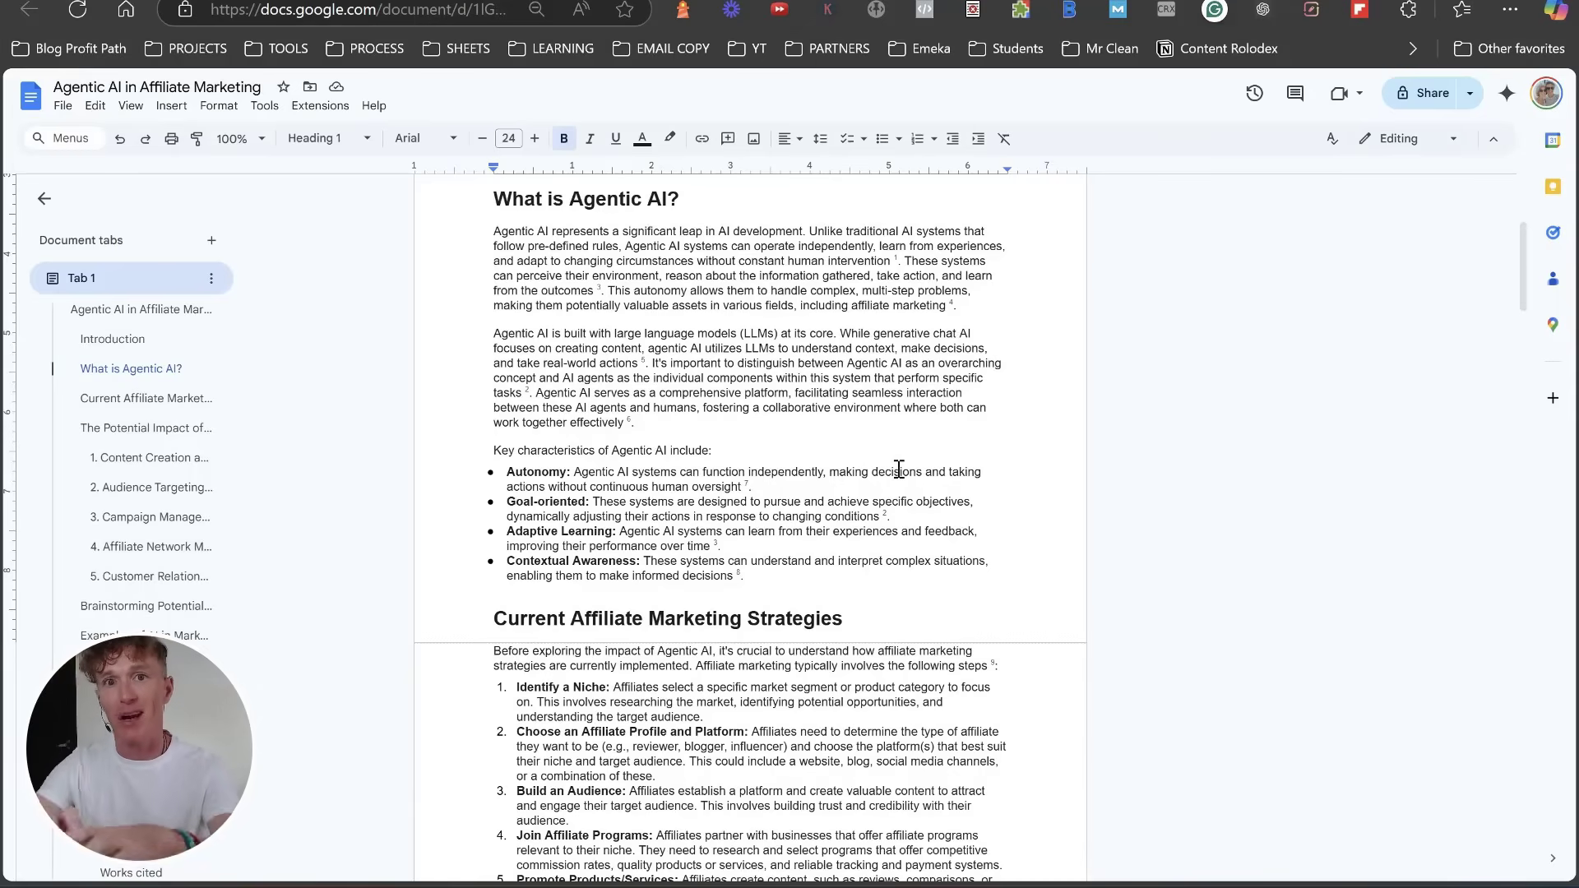
# - Highlight the Predictive Analytics description under Campaign Management and Optimization in cyan
pyautogui.scroll(-9, 898, 469)
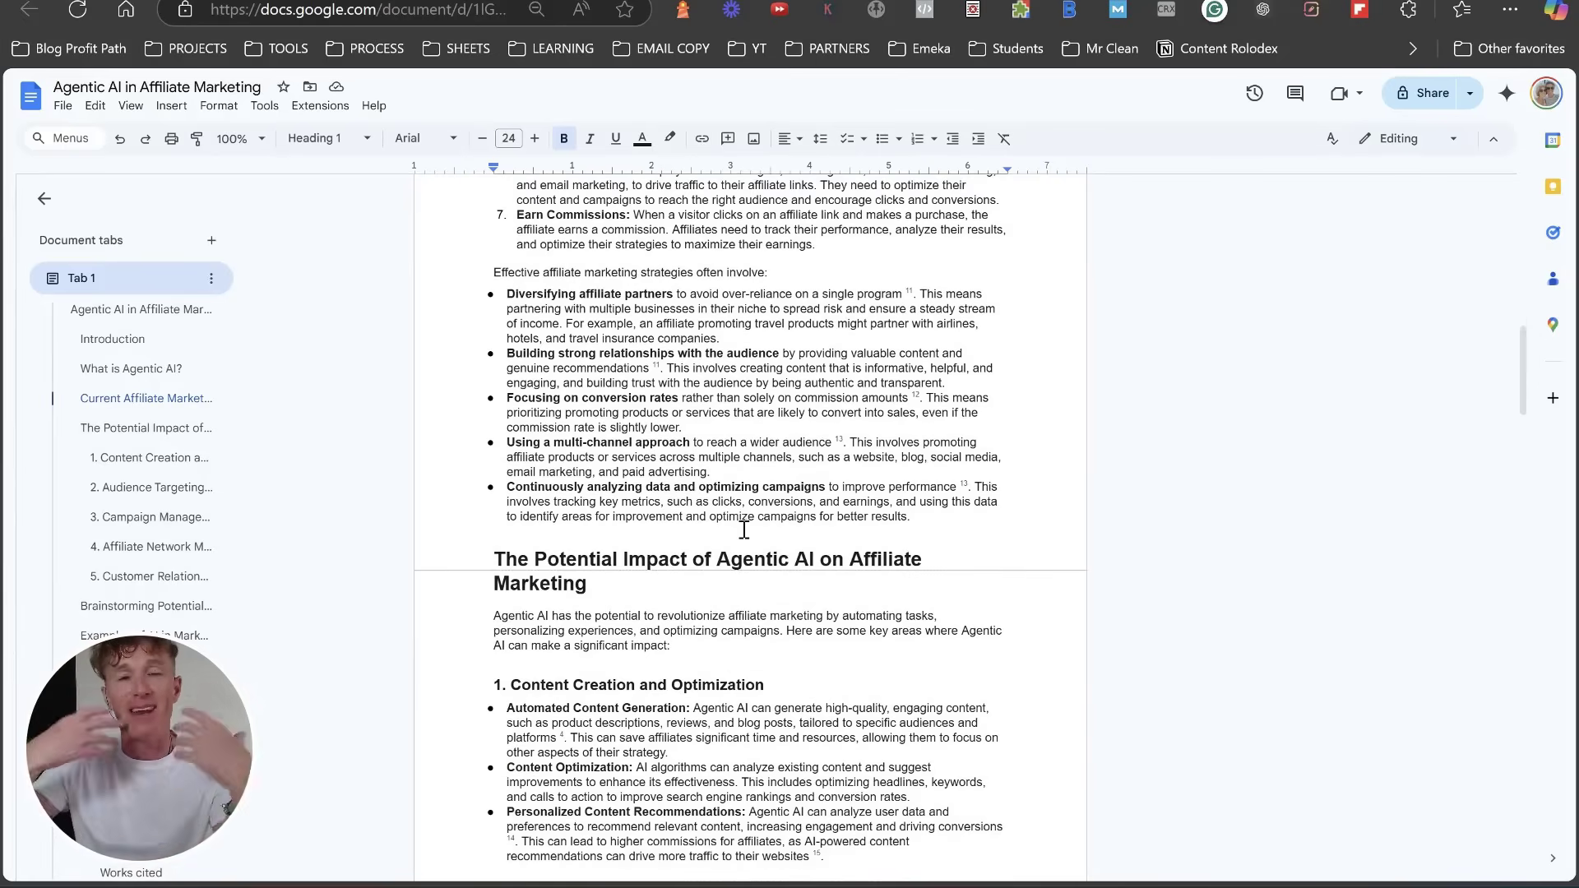
pyautogui.scroll(-10, 744, 529)
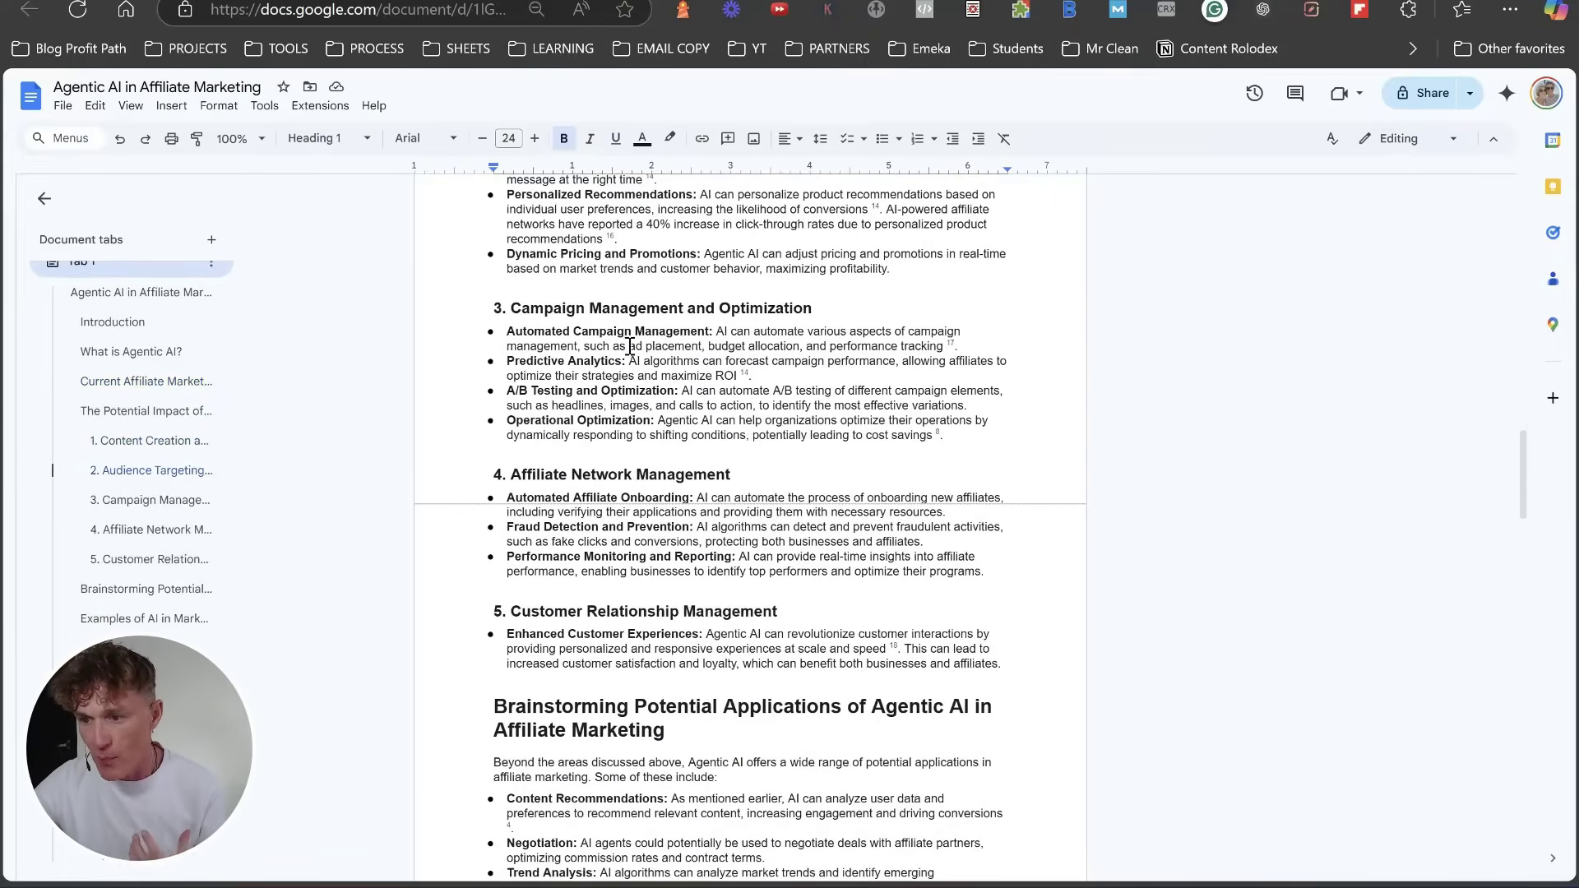
pyautogui.moveTo(629, 360); pyautogui.dragTo(755, 376)
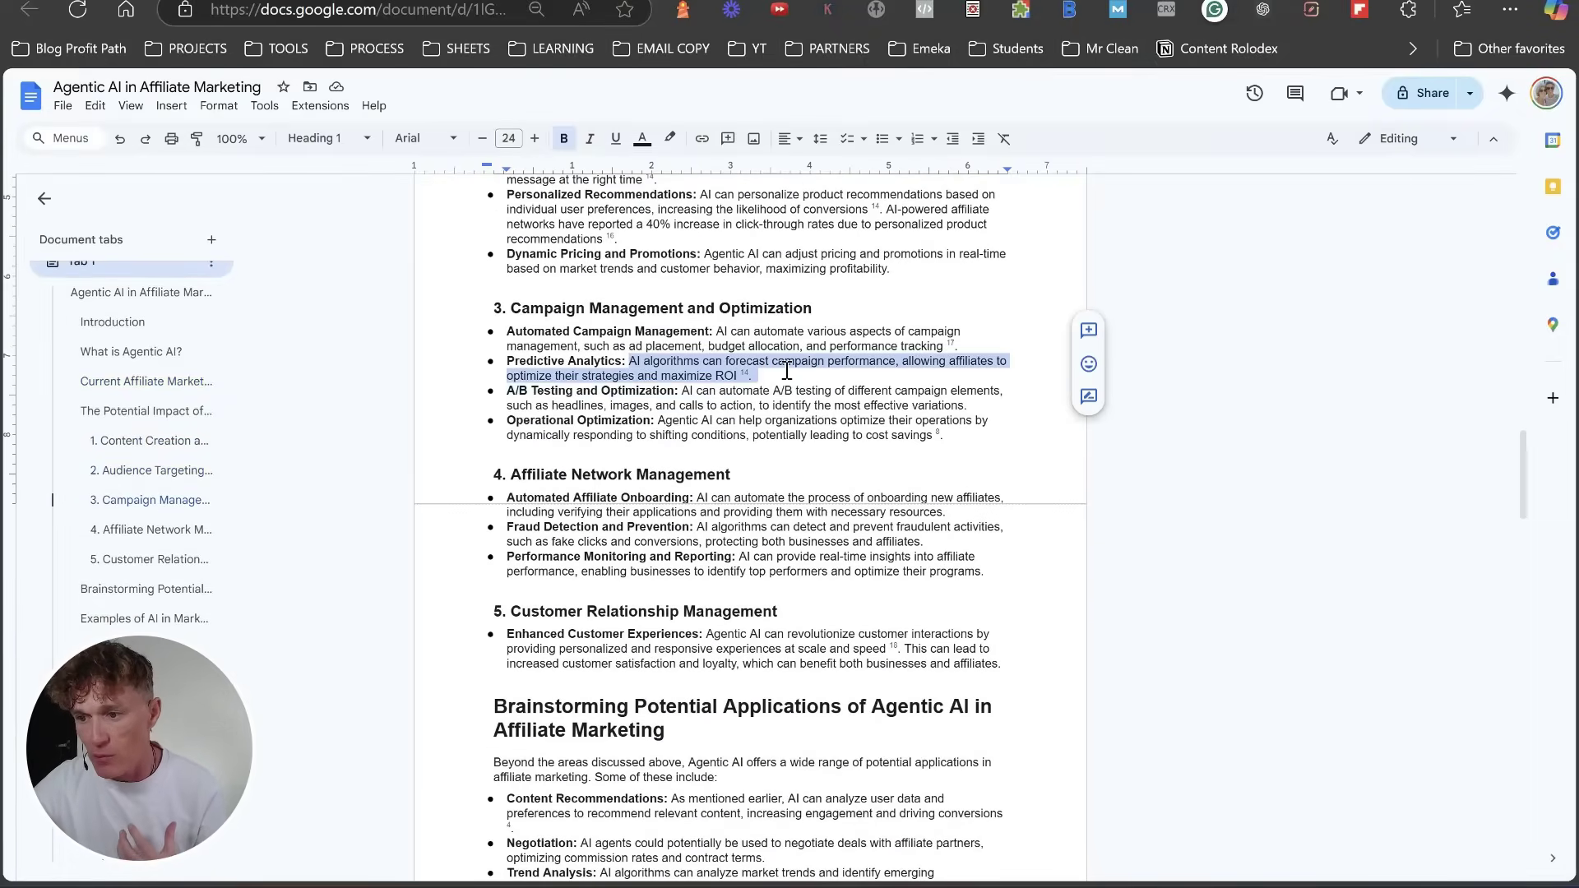
pyautogui.click(669, 138)
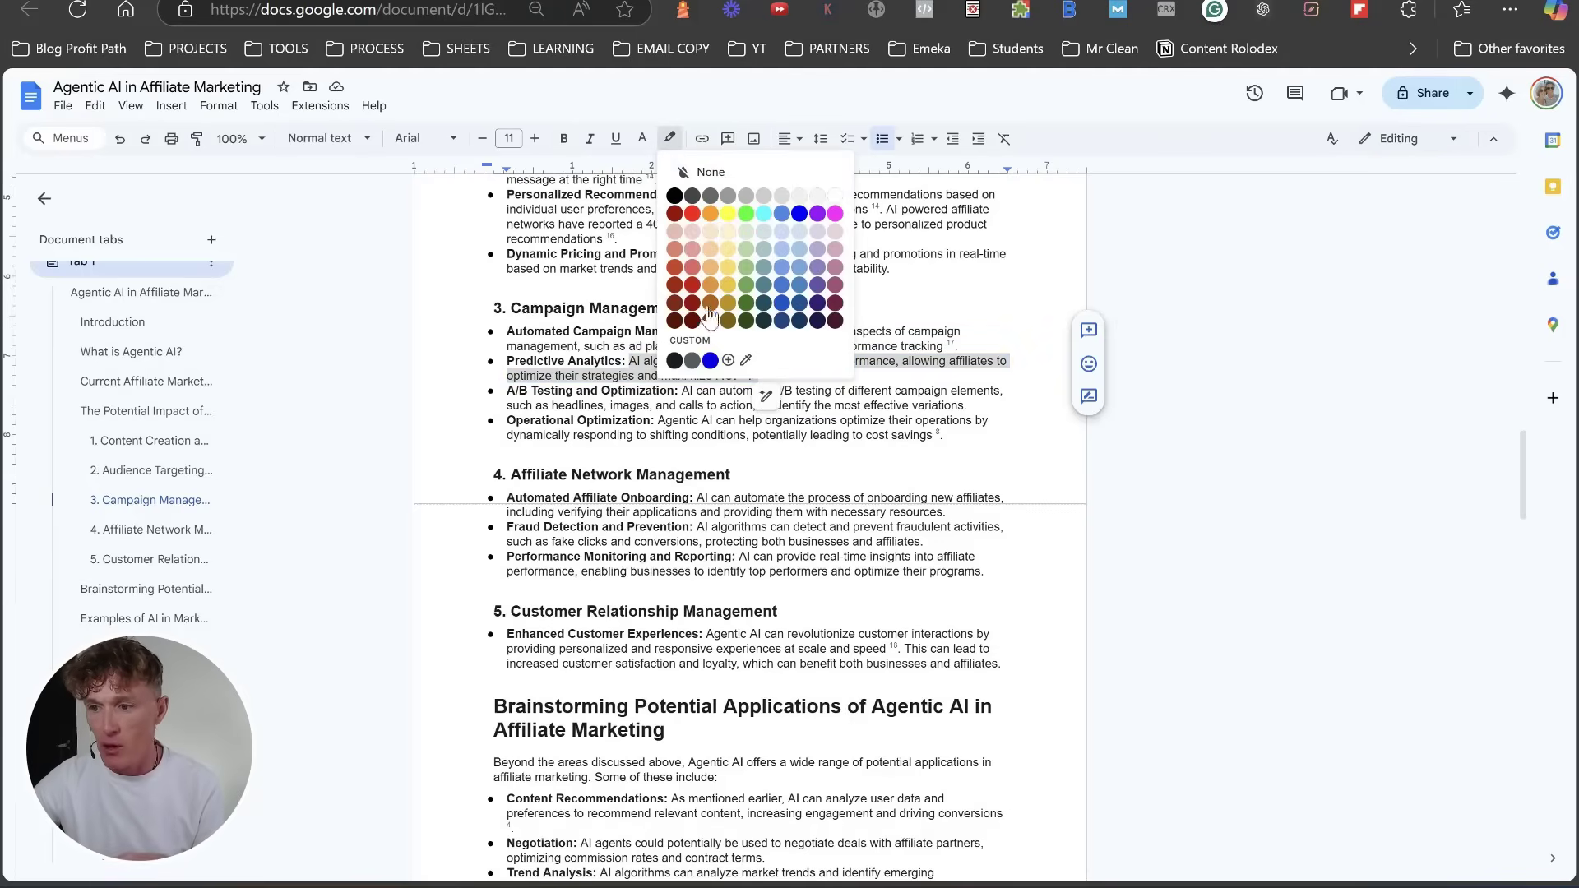
pyautogui.click(765, 215)
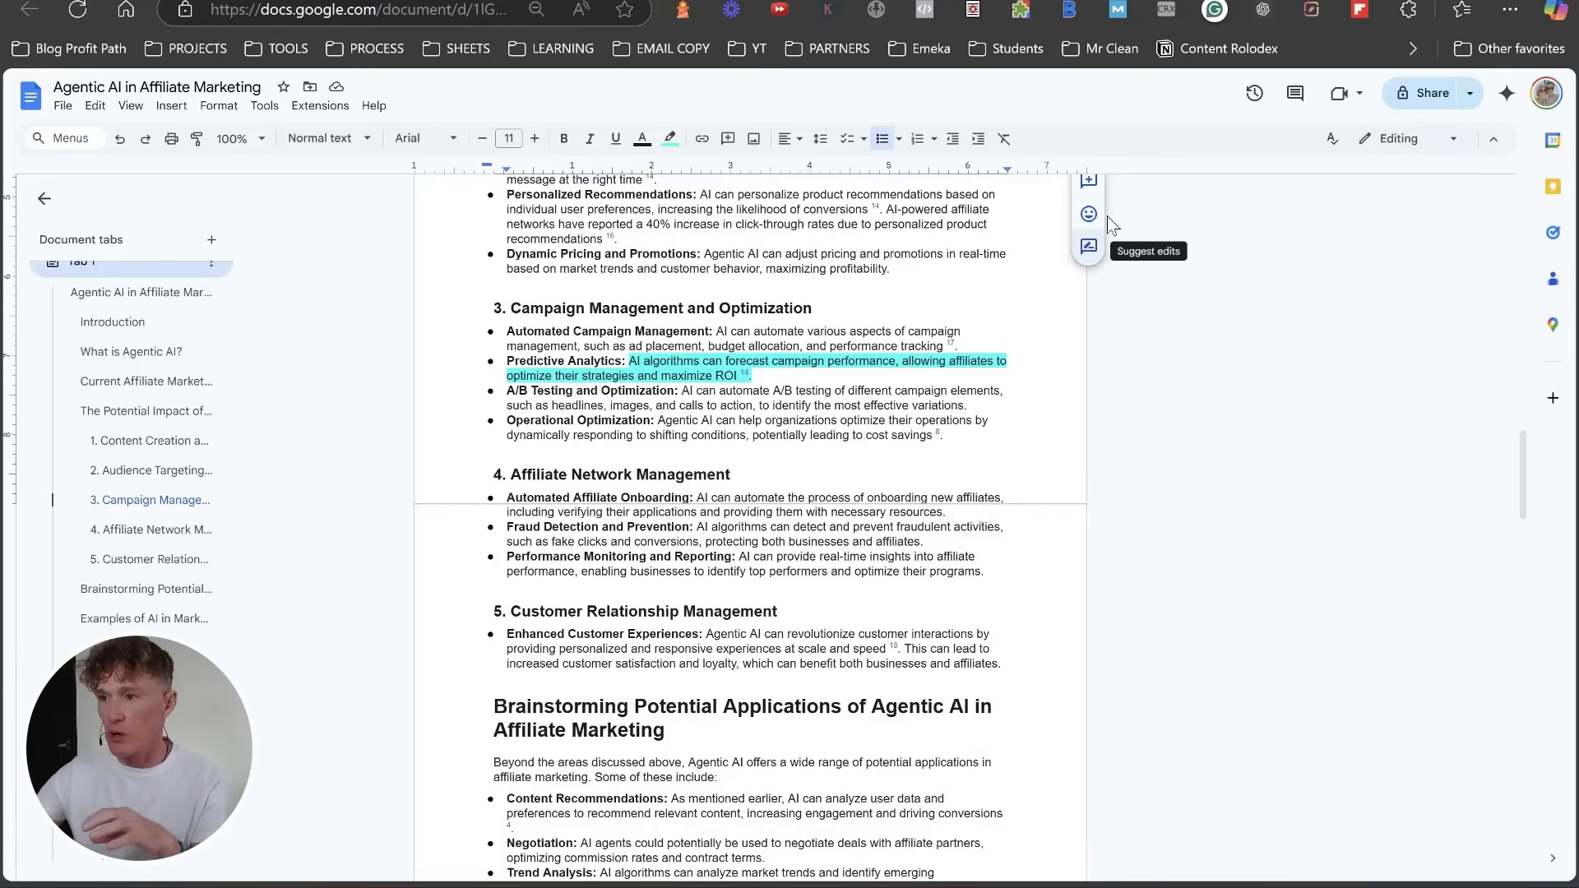
# - Return to the Gemini chat and ask it to outline the perfect pillar page structure for ranking in Google with this research
pyautogui.click(954, 2)
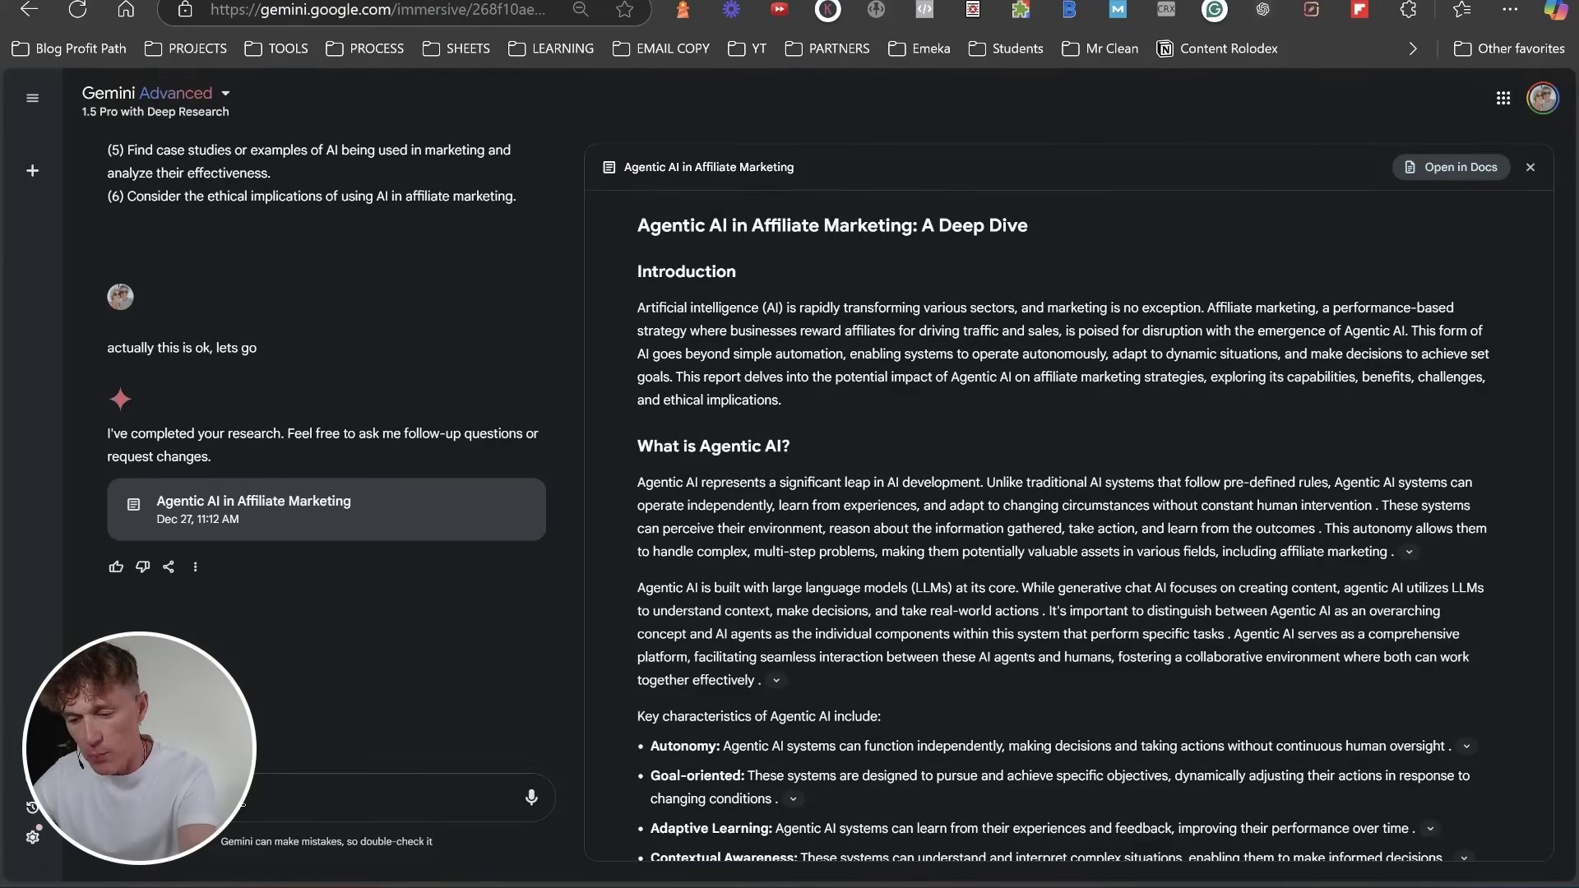
pyautogui.write('I would like to create a pillar page for this research, can you outline the perfect pillar page structure that takes onboard all of the relevant information that is needed to rank online in google.')
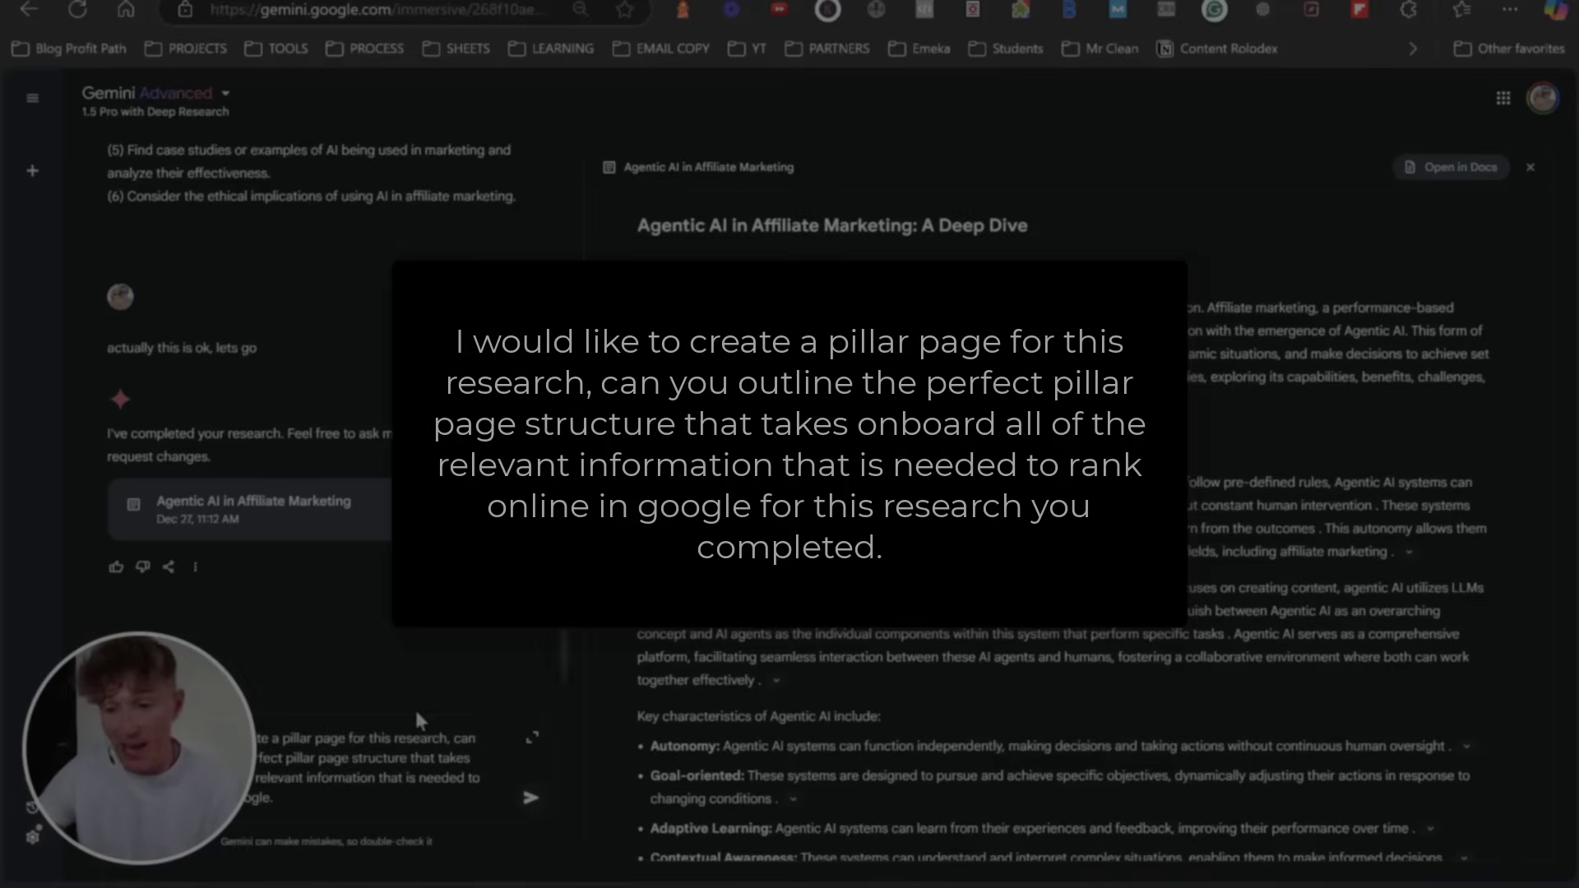
pyautogui.click(531, 798)
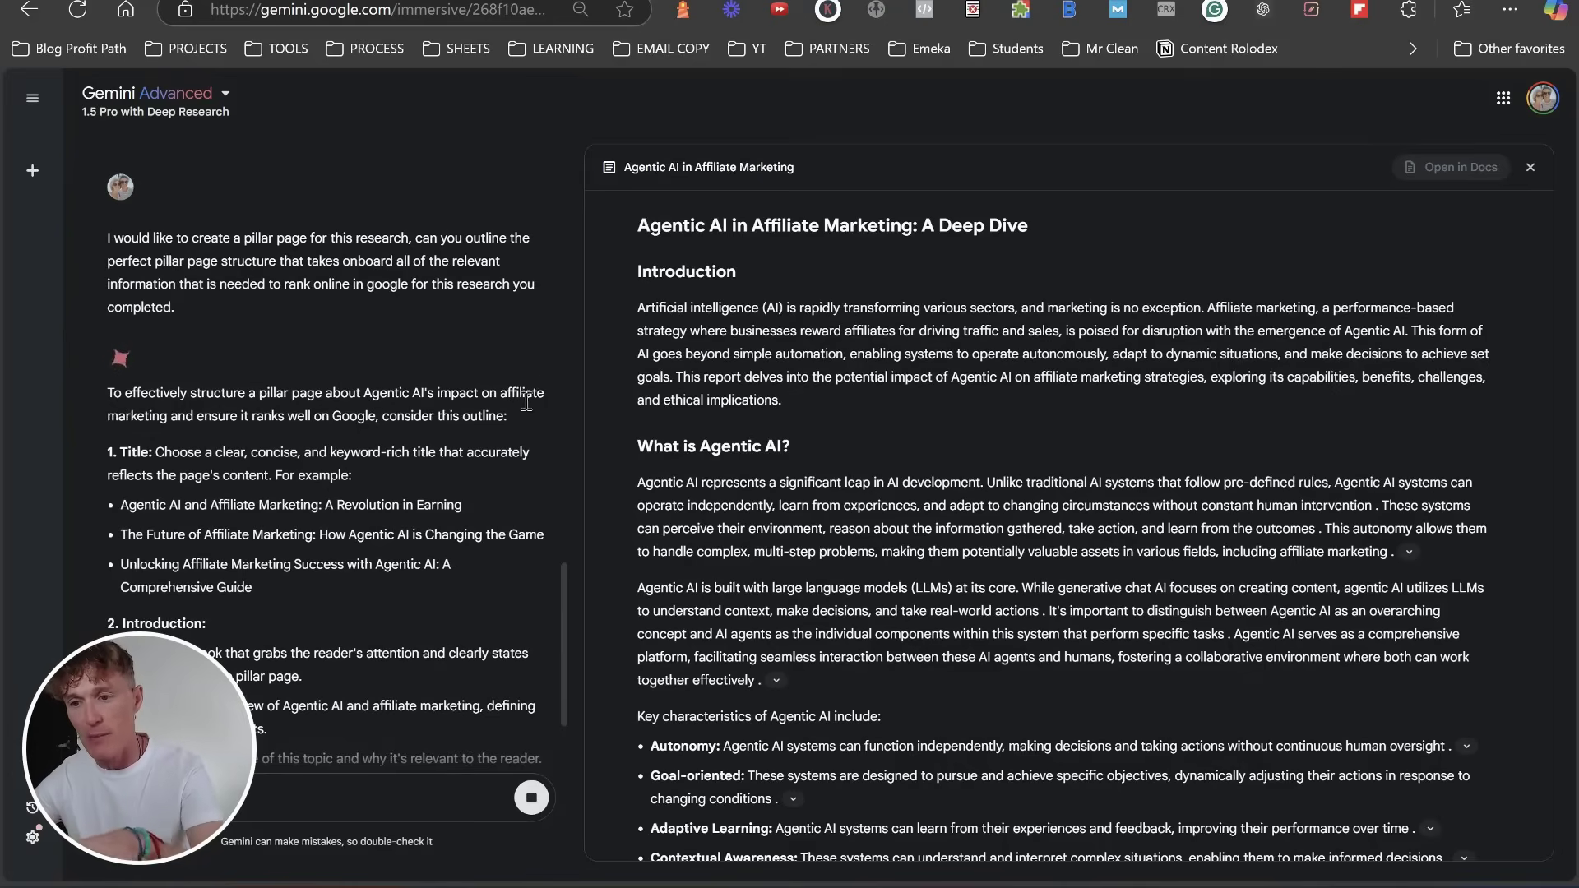
# - Examine the generated pillar page outline from the title suggestions through the challenges and ethical considerations section
pyautogui.scroll(-2, 516, 396)
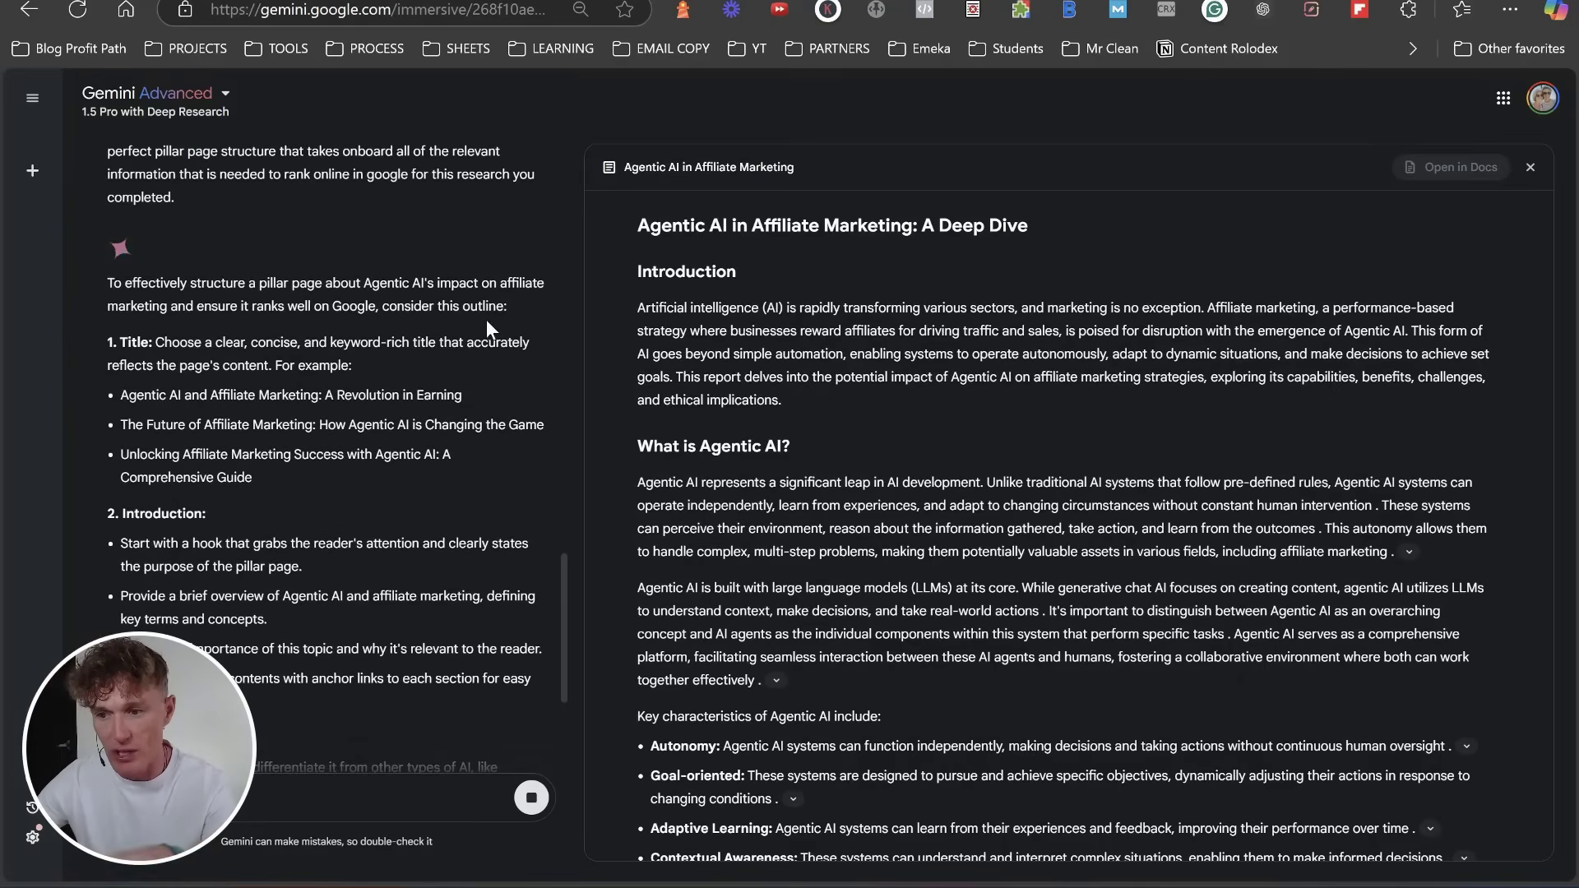
pyautogui.scroll(-2, 477, 314)
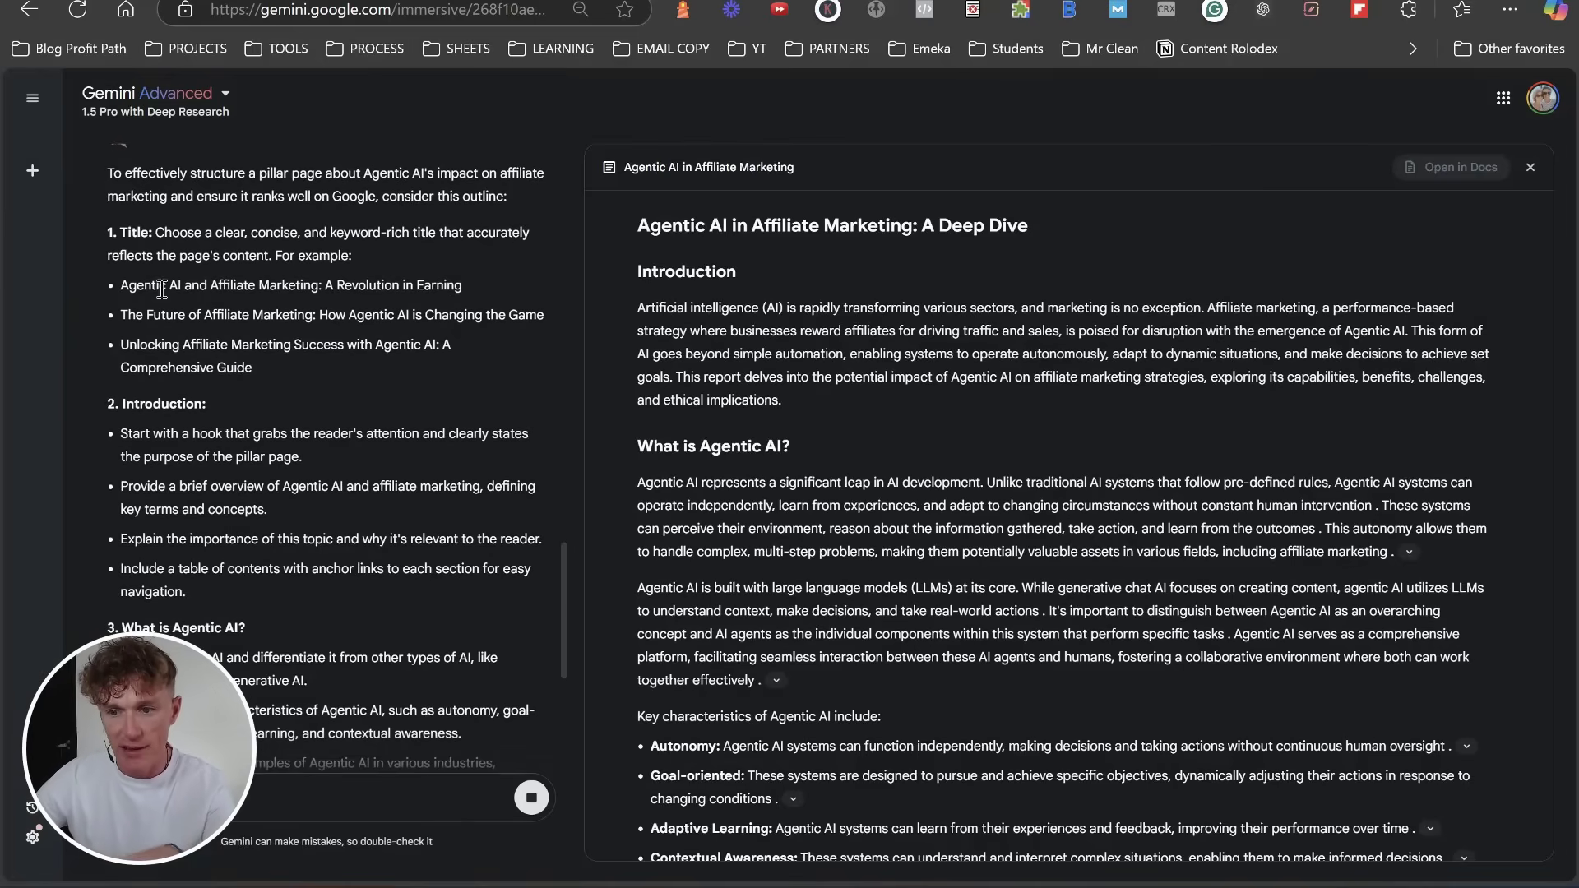
pyautogui.scroll(-2, 125, 290)
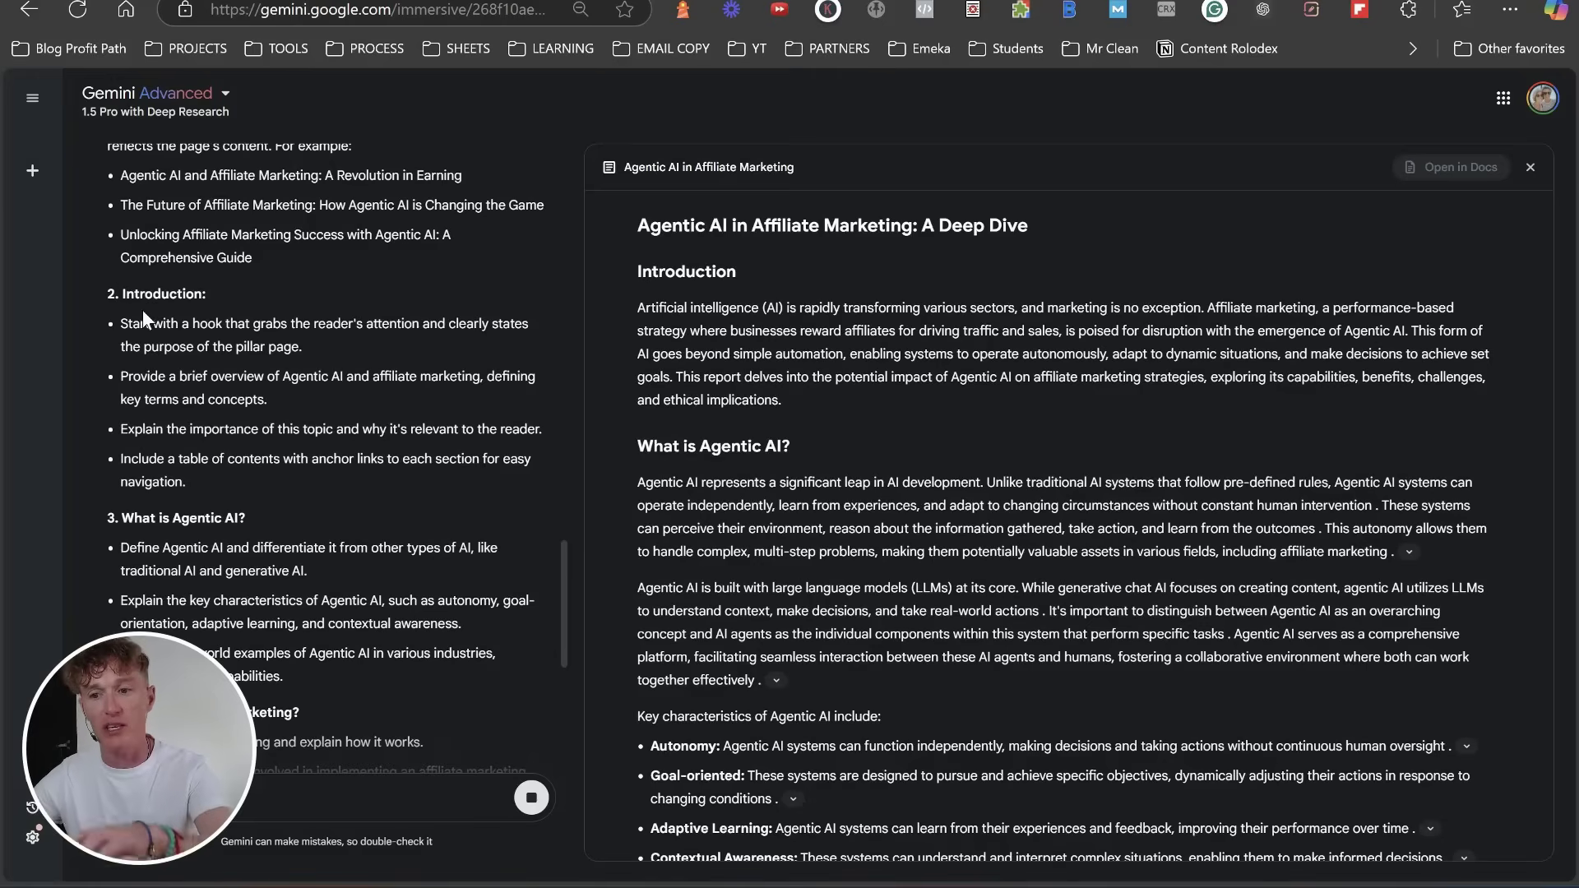
pyautogui.scroll(-2, 147, 325)
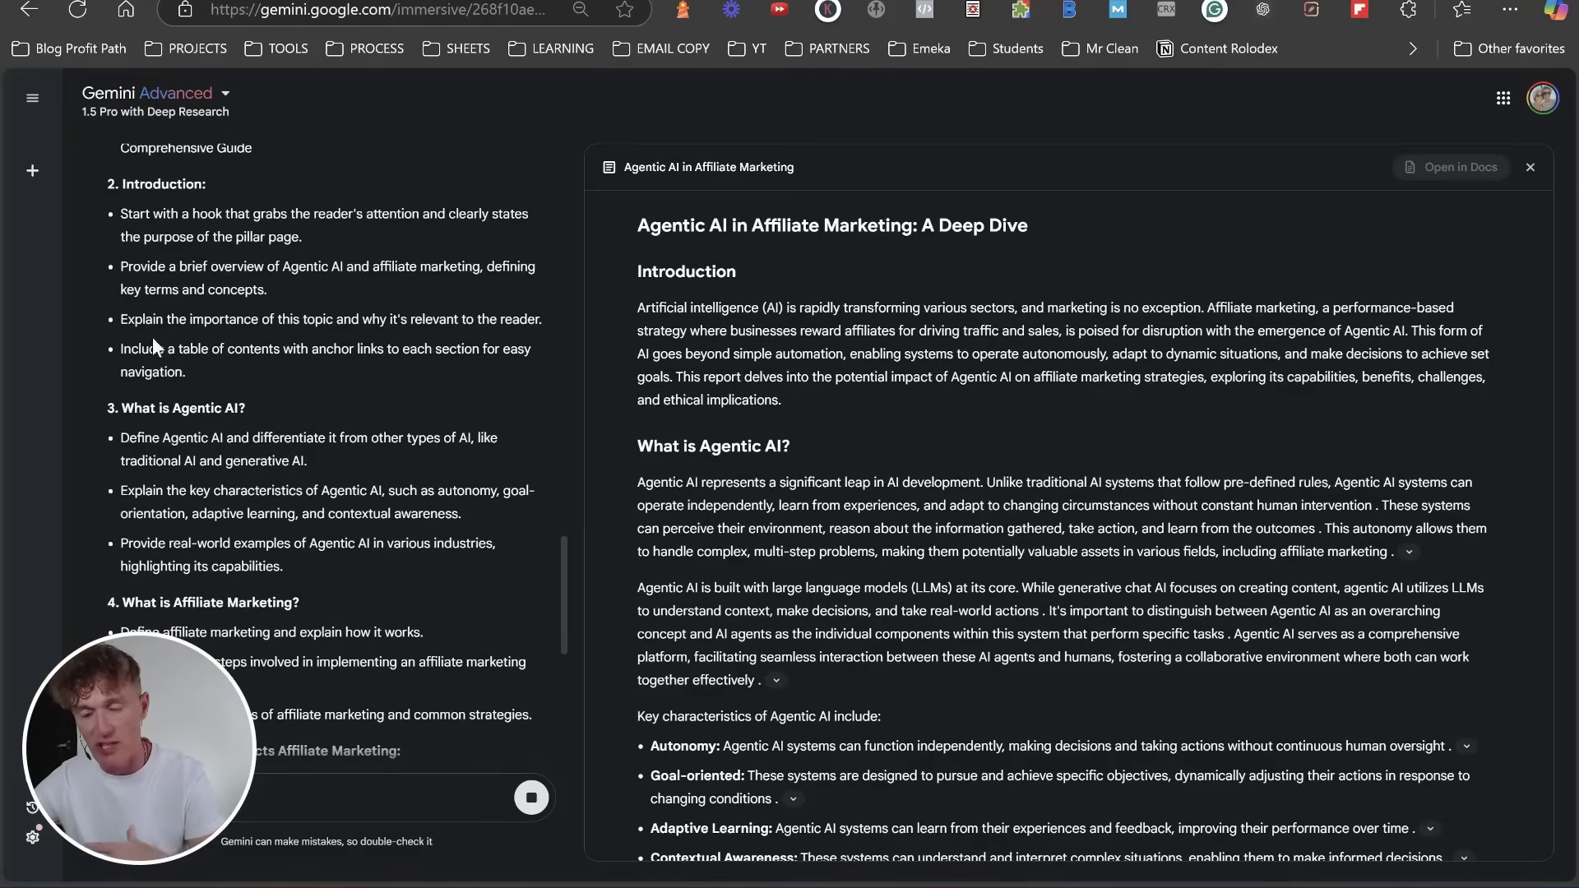
pyautogui.scroll(-2, 161, 317)
pyautogui.scroll(-4, 170, 313)
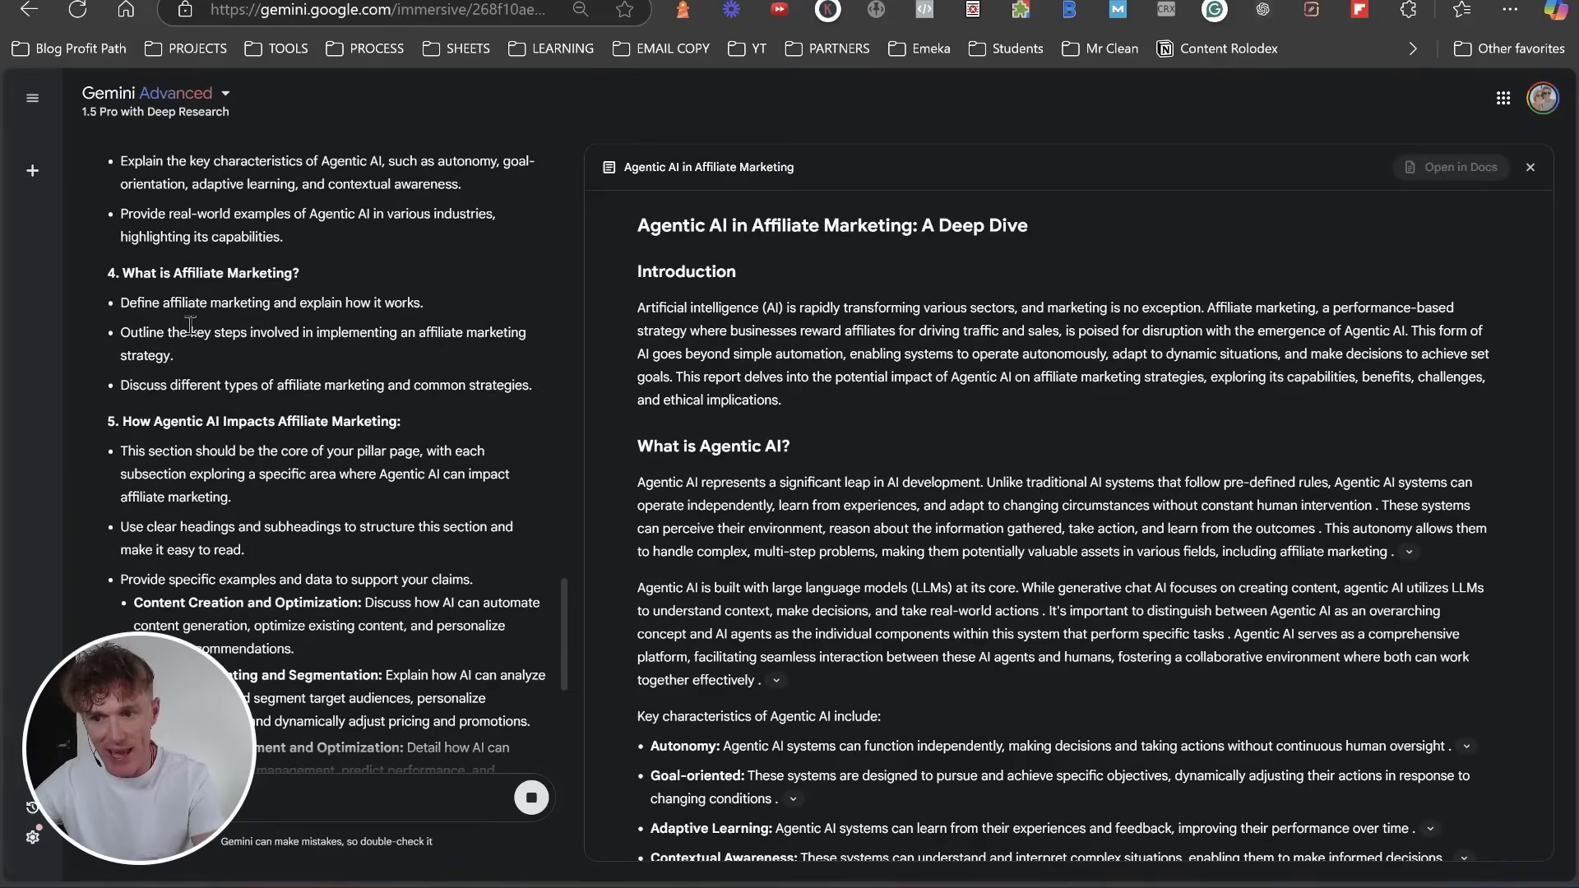
pyautogui.scroll(-3, 233, 317)
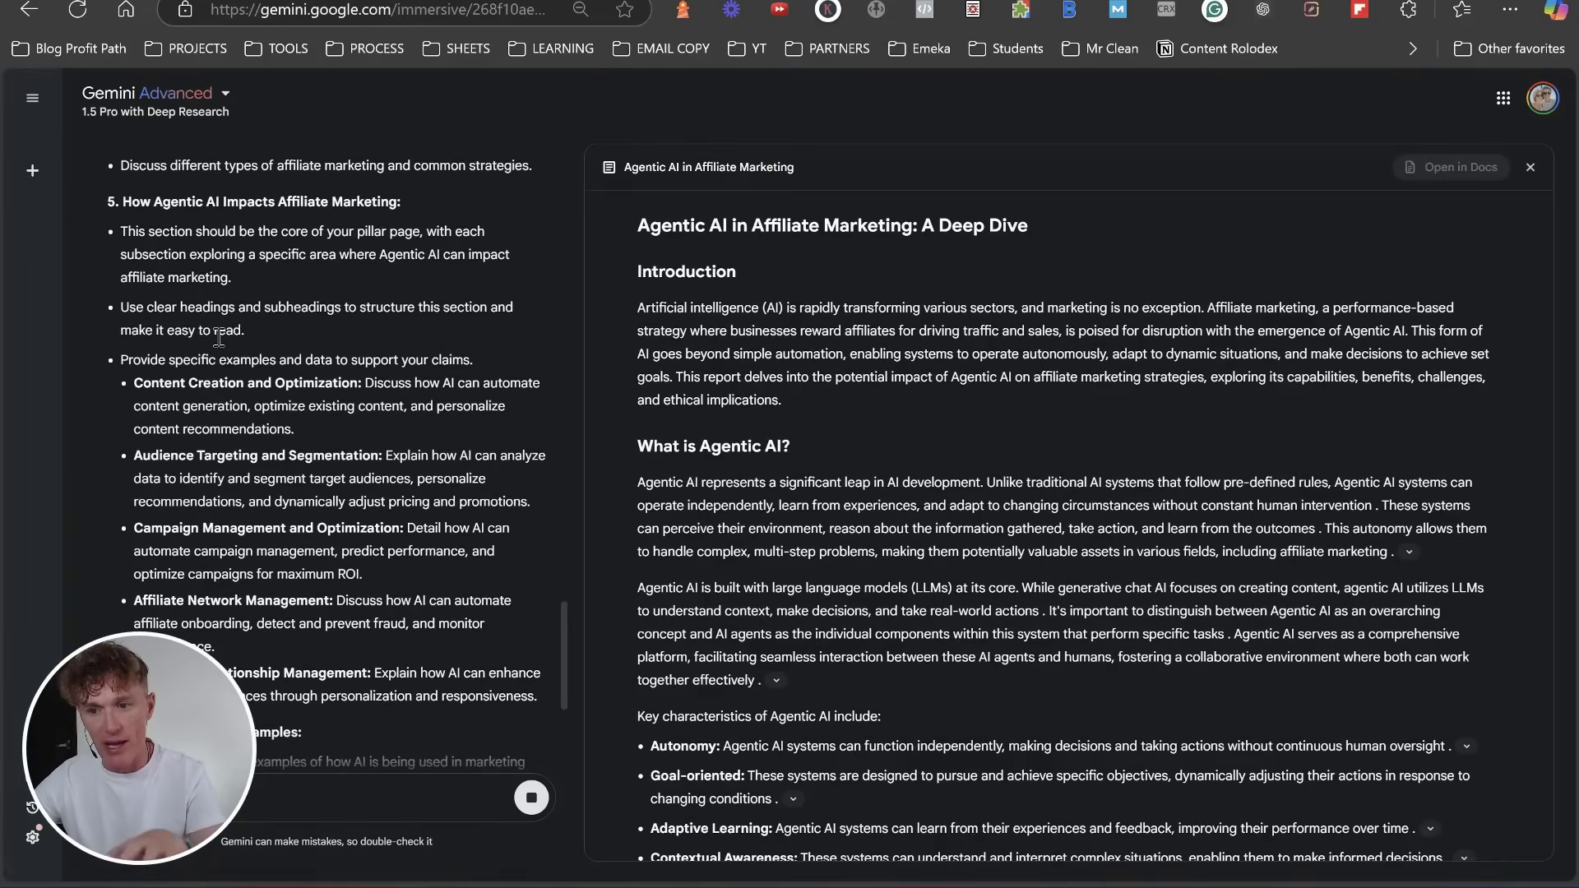
pyautogui.scroll(-5, 234, 321)
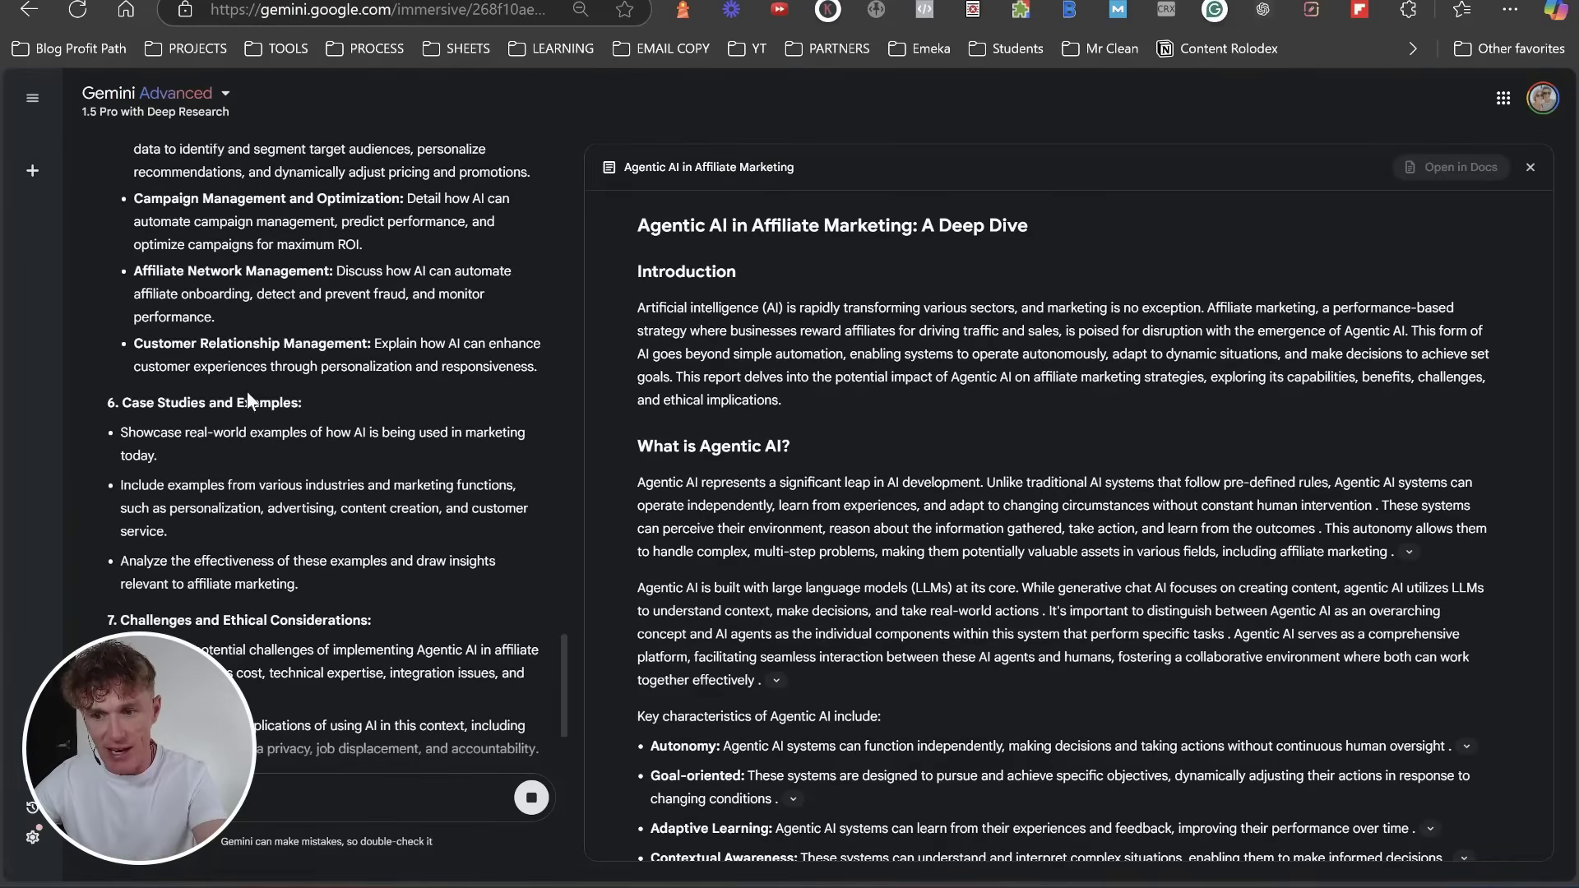
pyautogui.scroll(-2, 245, 387)
pyautogui.scroll(-2, 235, 377)
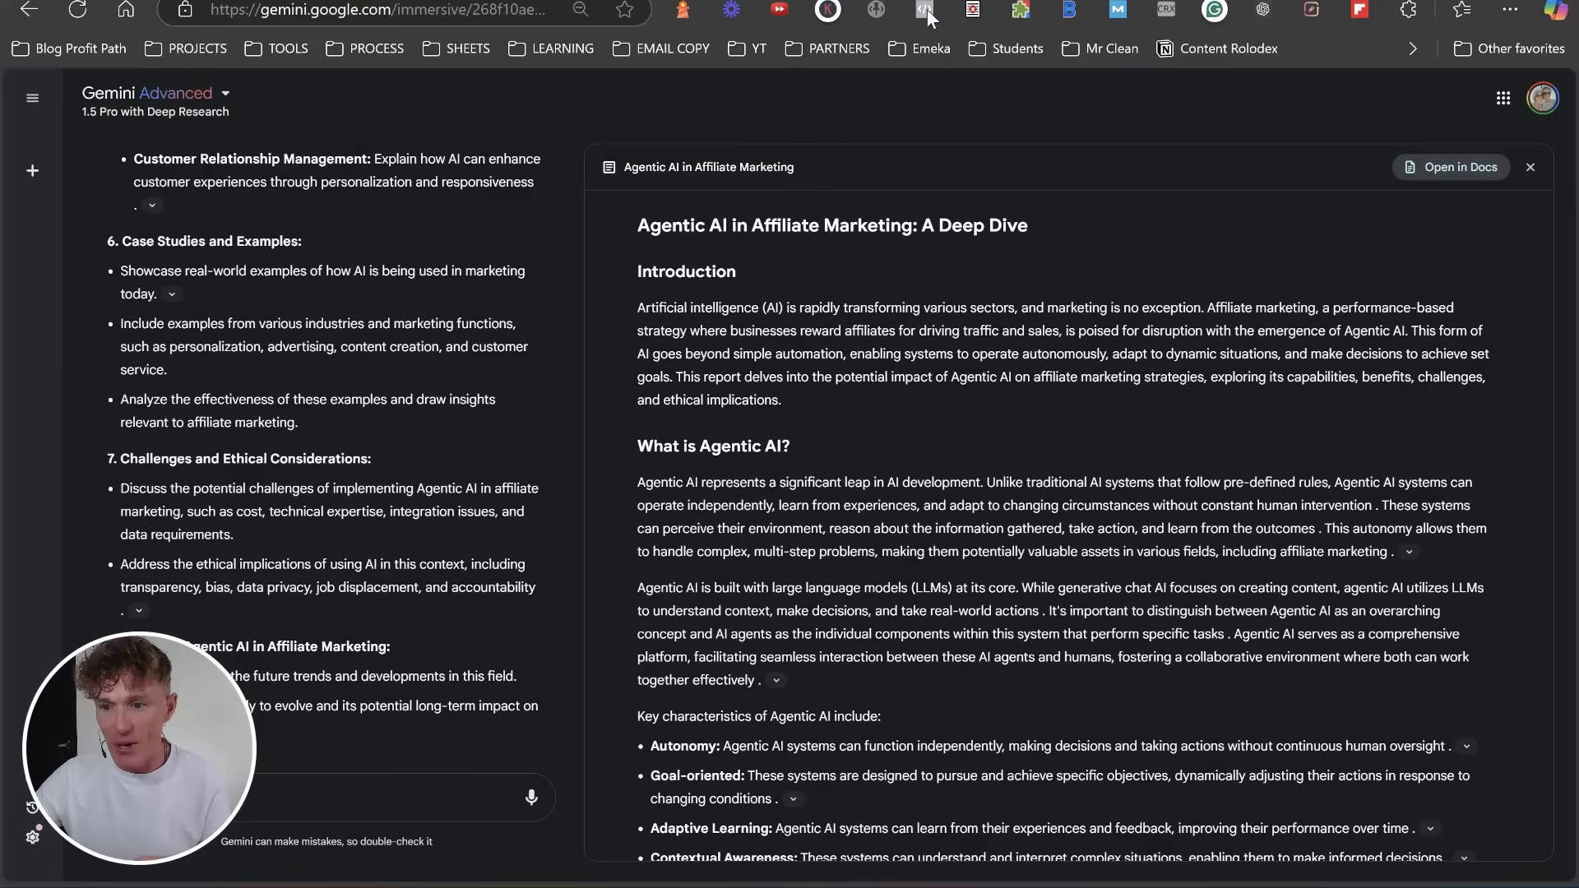
# - Go back over the outline's Title and Introduction sections, selecting the text of each in turn
pyautogui.scroll(10, 254, 485)
pyautogui.scroll(10, 247, 473)
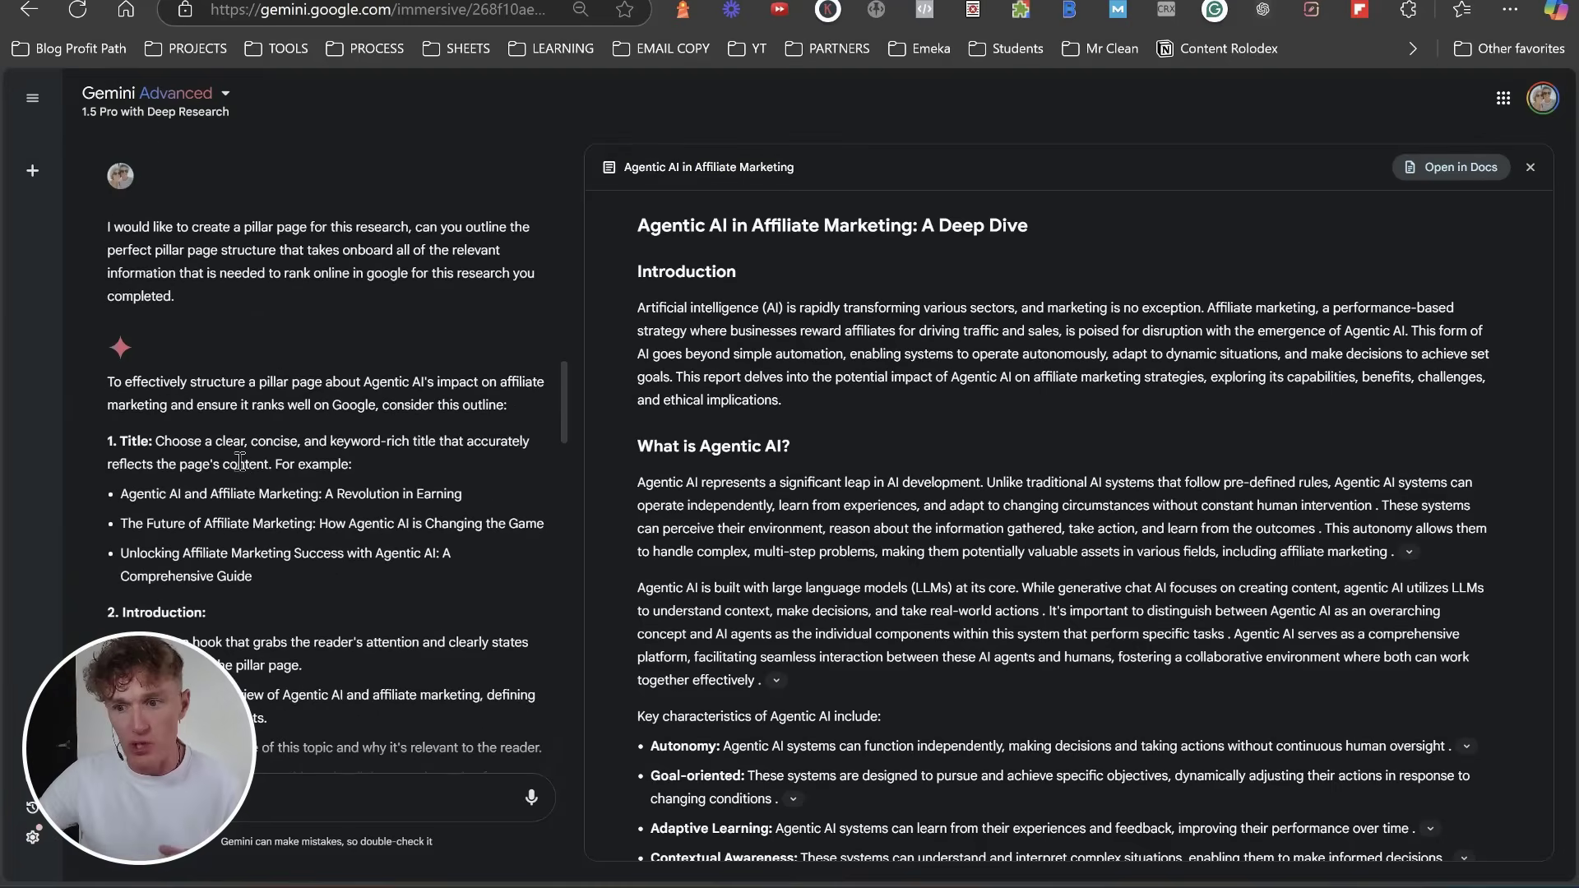
pyautogui.moveTo(109, 437); pyautogui.dragTo(266, 575)
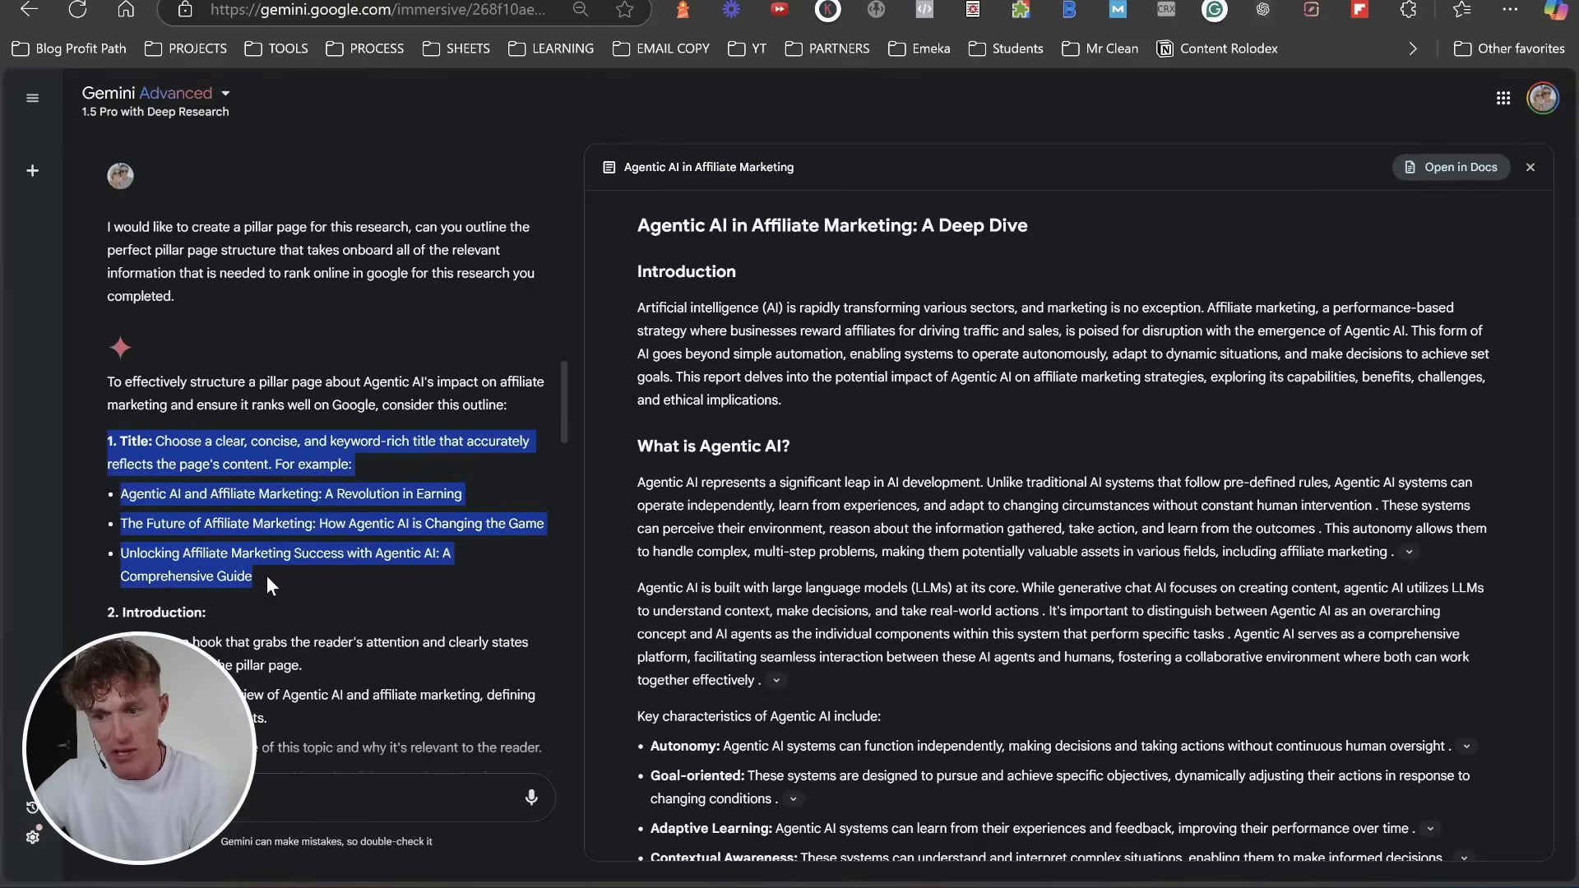
pyautogui.scroll(-3, 264, 577)
pyautogui.moveTo(102, 384); pyautogui.dragTo(231, 579)
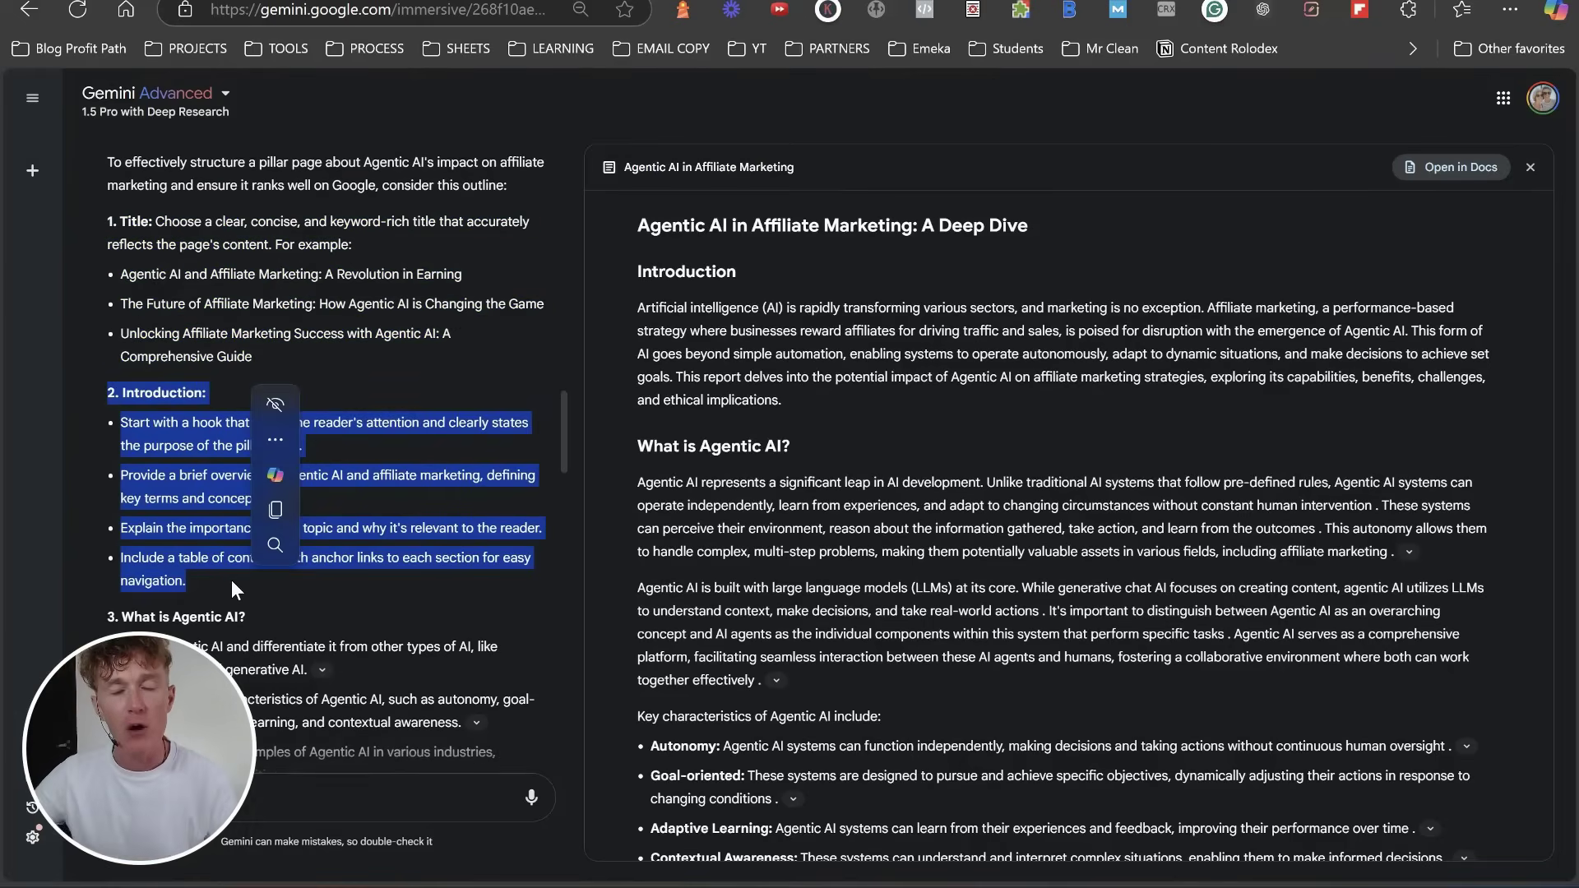